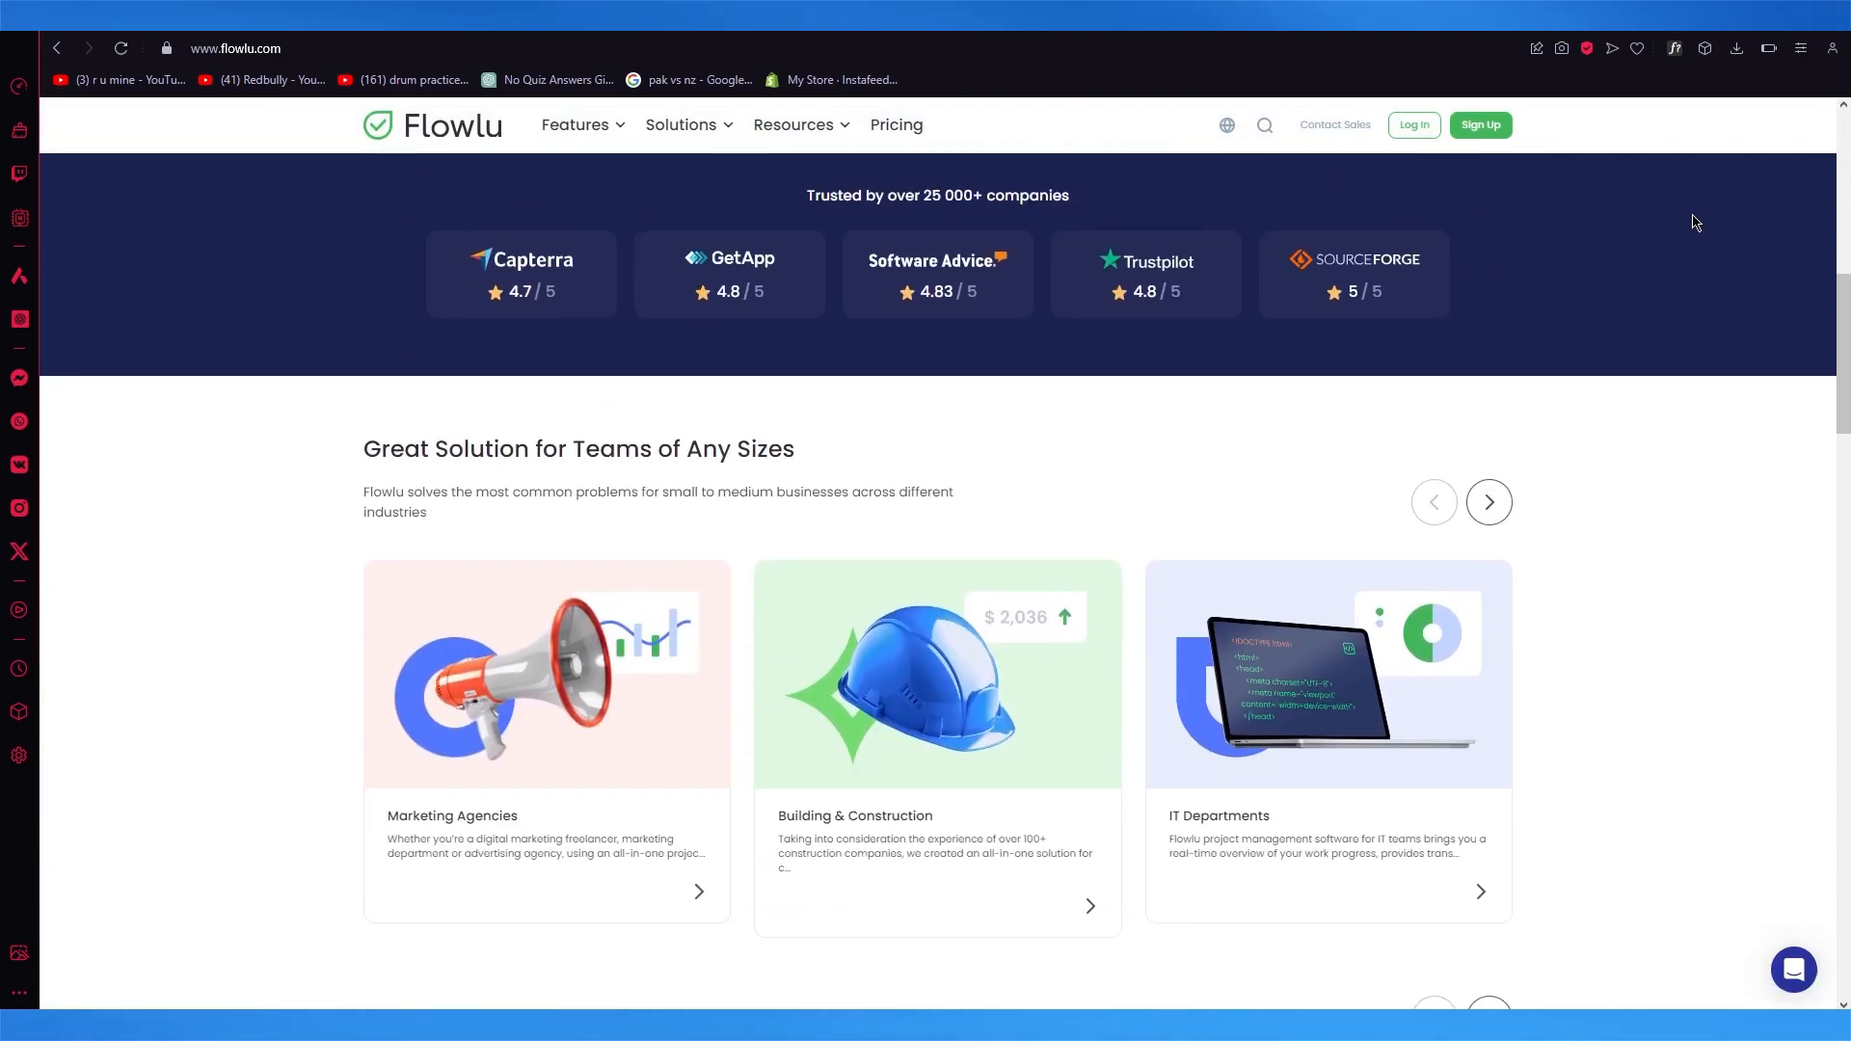
Step: Open the Flowlu pricing page and examine the annual plans and the features each one includes
scroll(1695, 223, "up", 10)
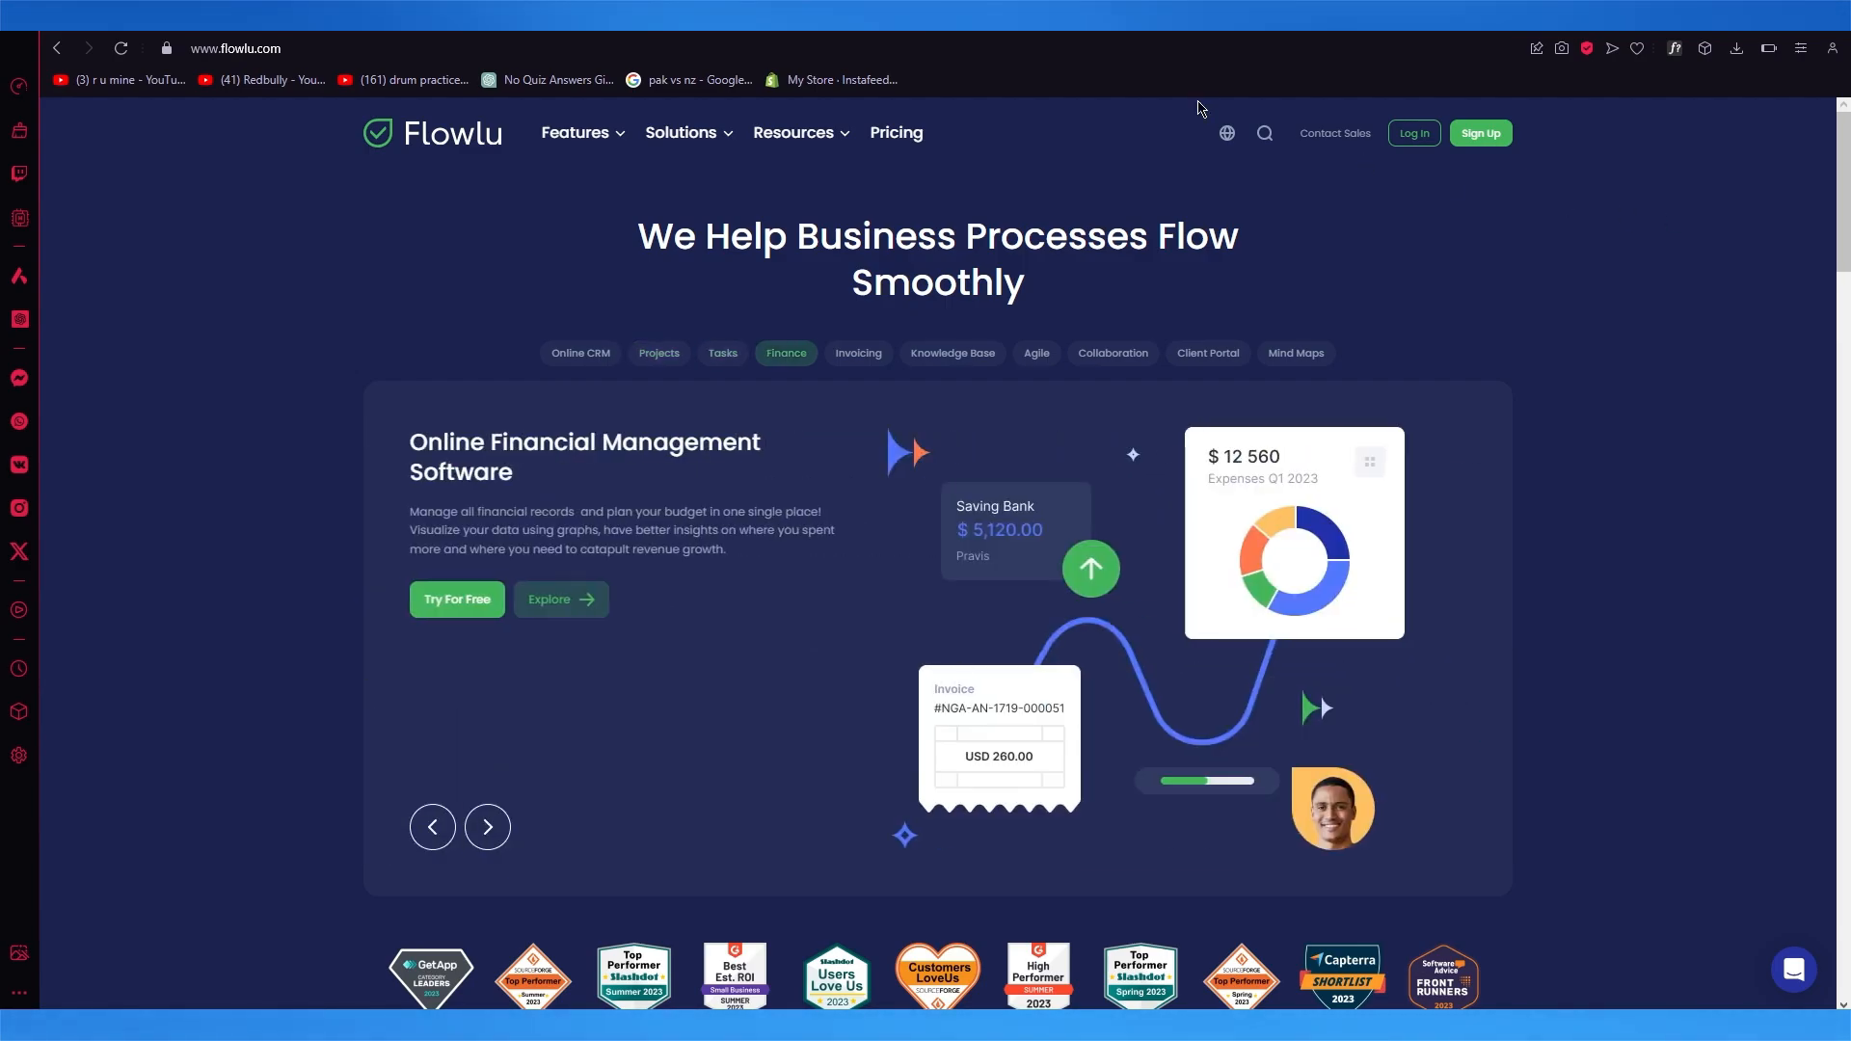
left_click(897, 135)
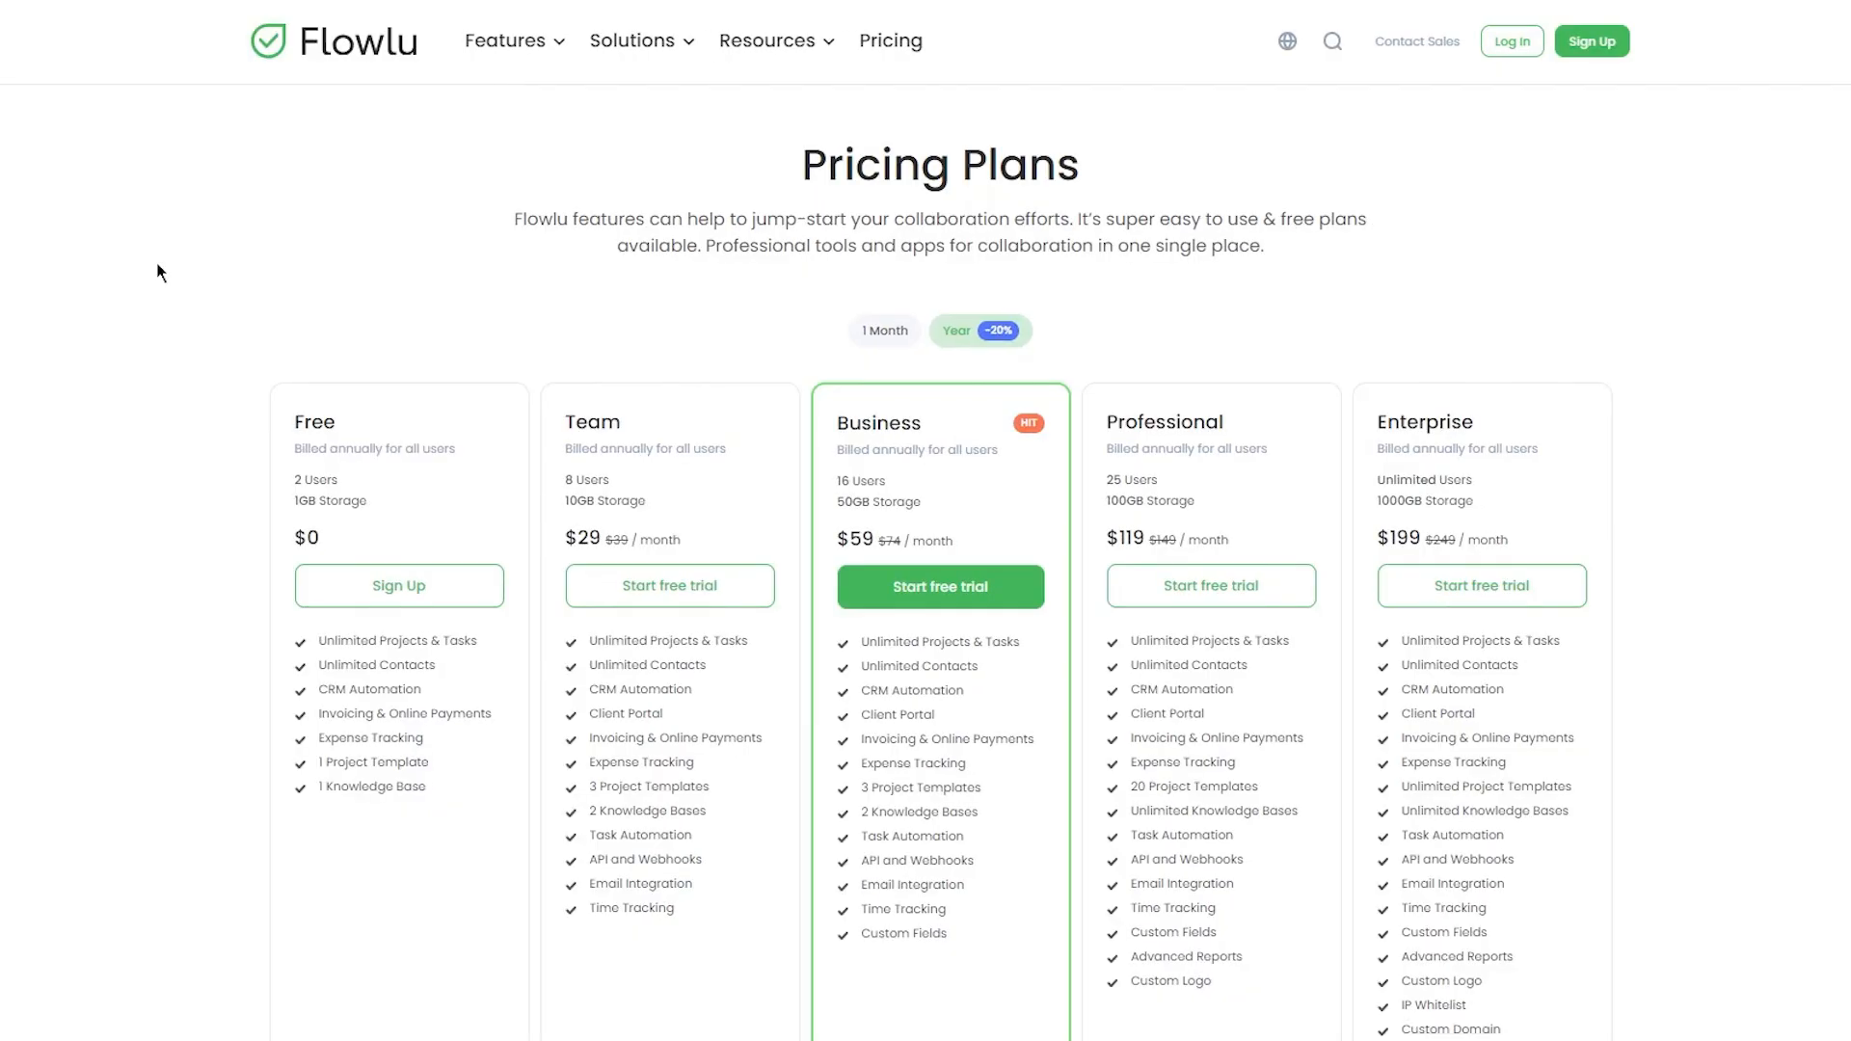
scroll(159, 270, "down", 1)
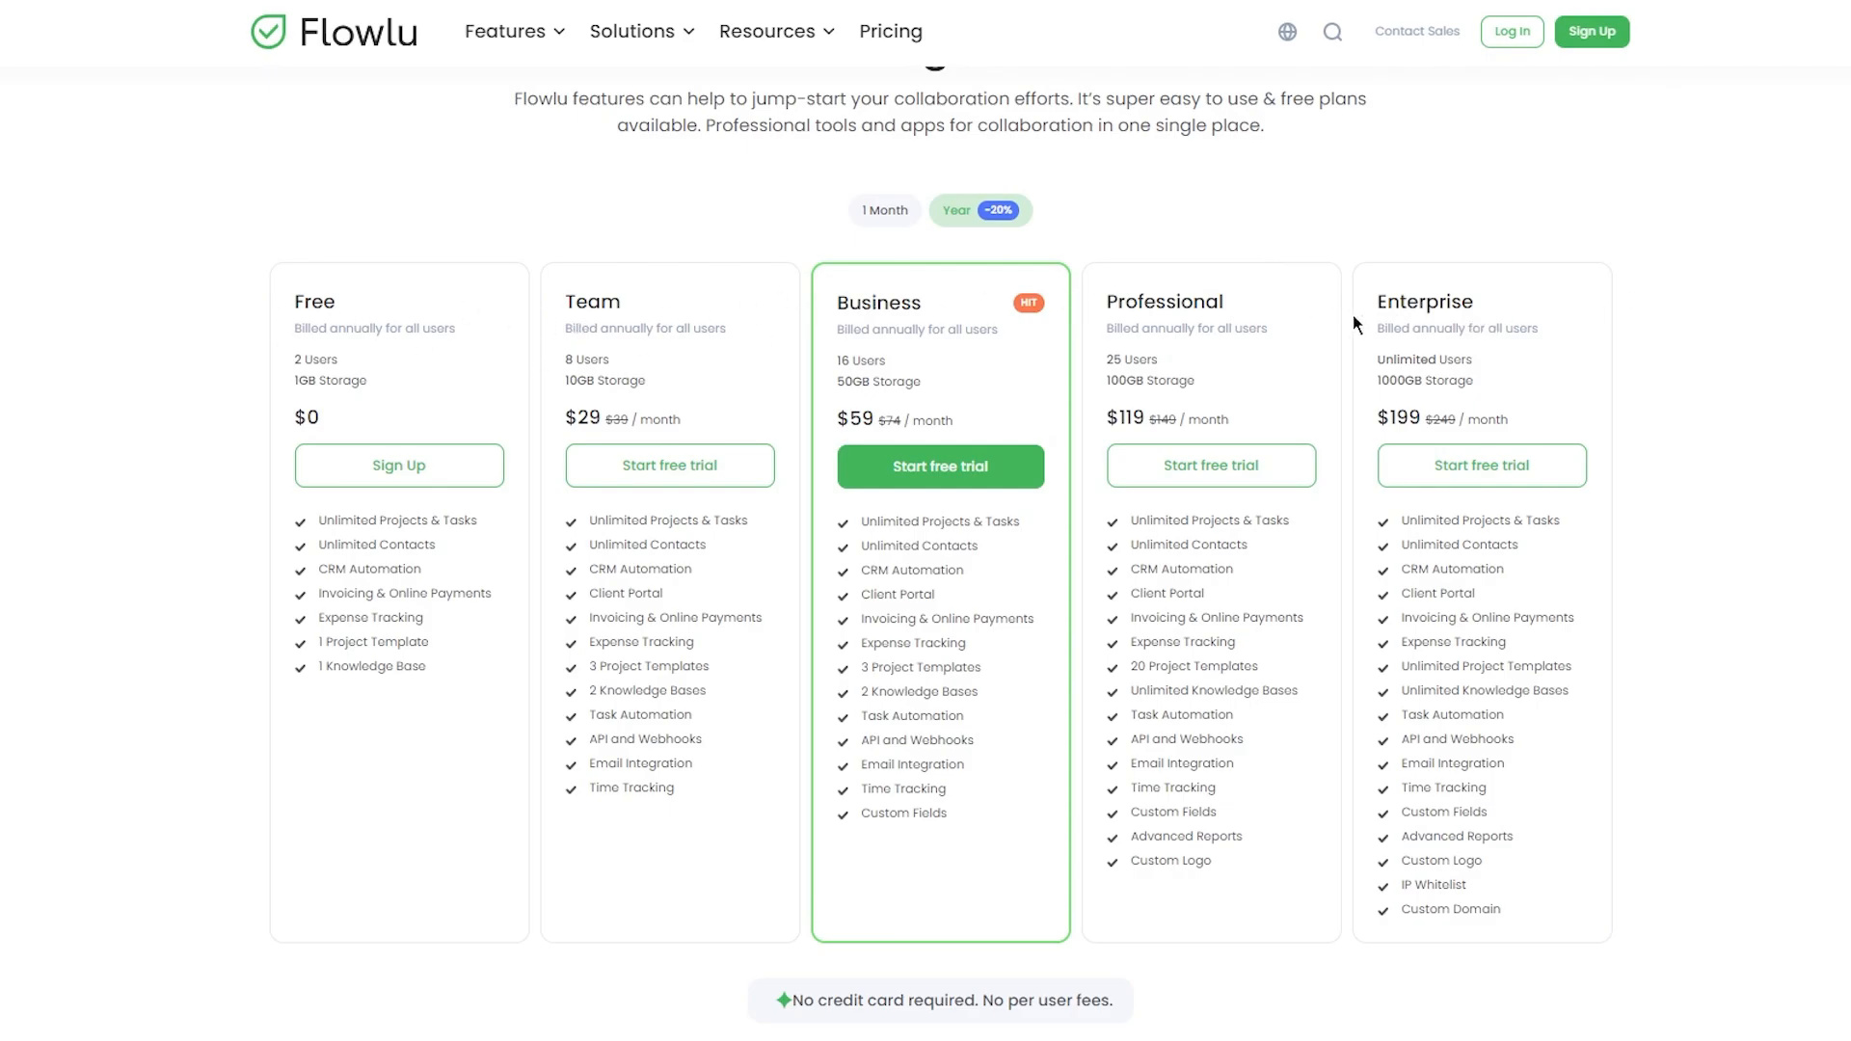
scroll(1682, 349, "down", 3)
scroll(1682, 349, "up", 3)
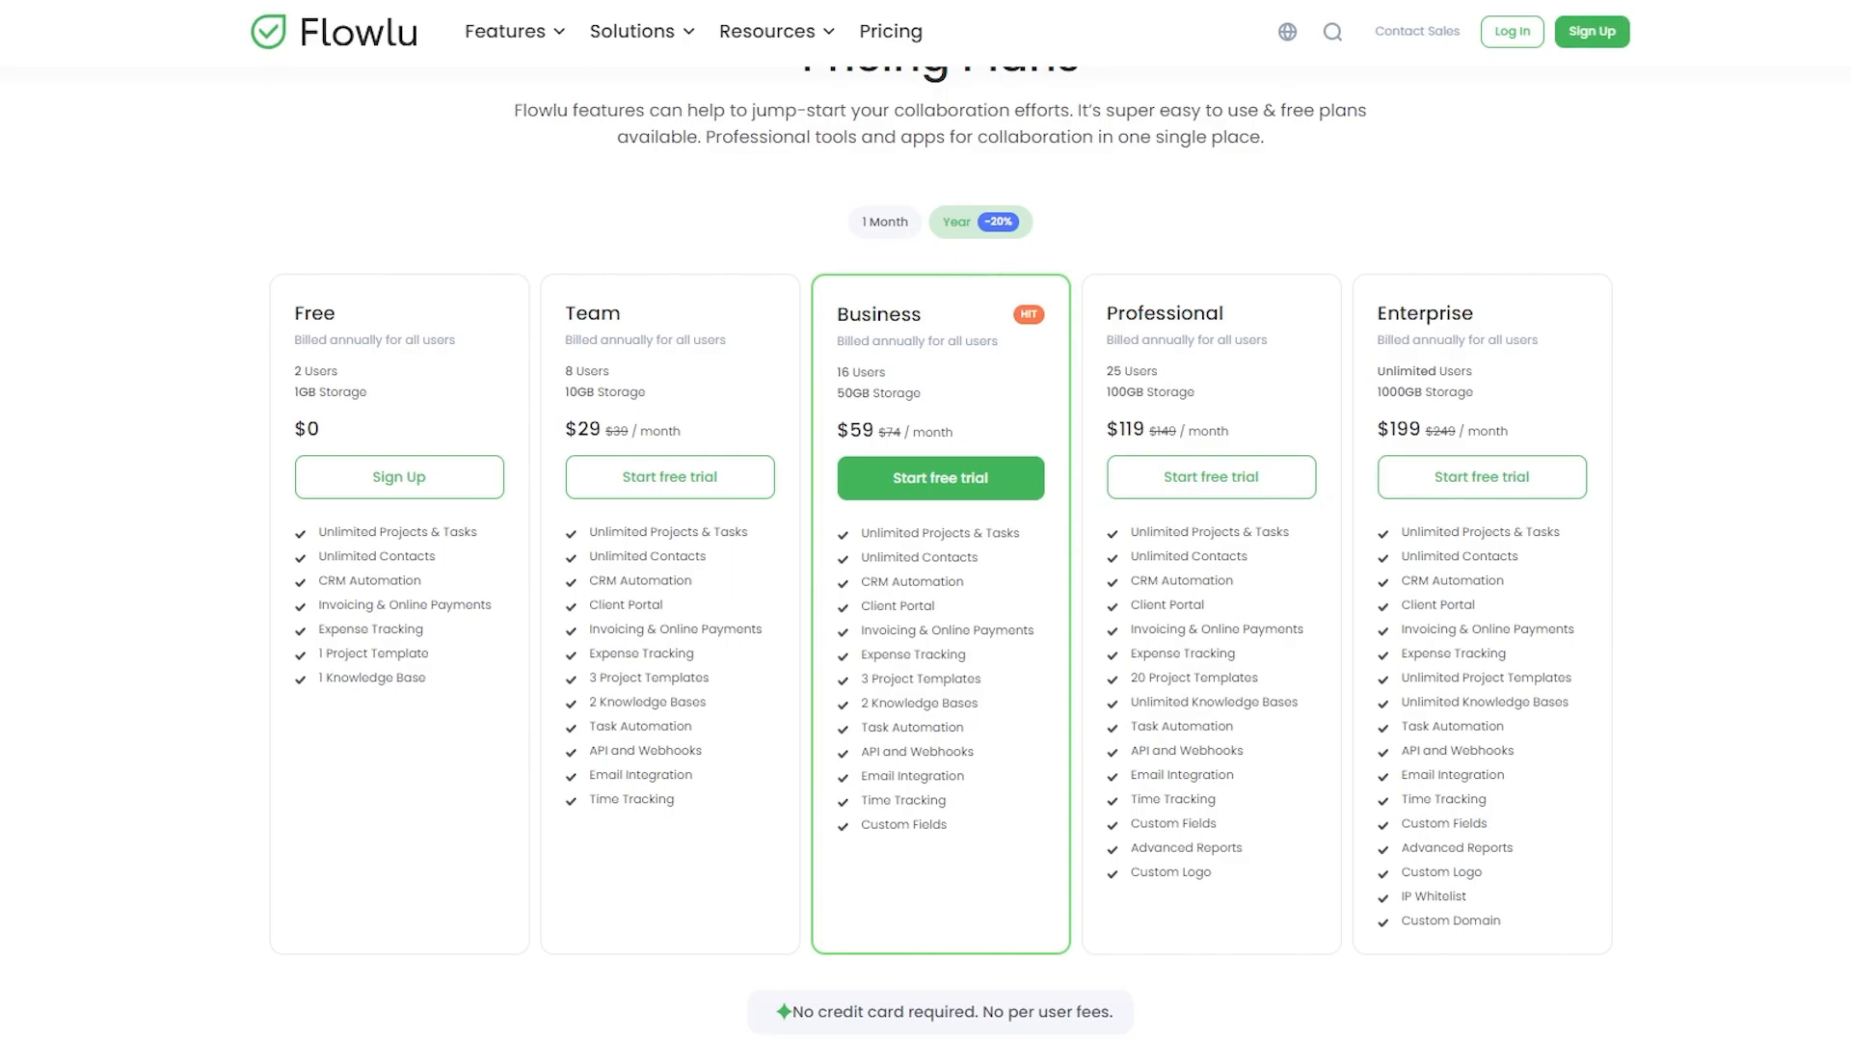
Step: Start signing up for the Free plan and fill in the email with a disposable address from the Temp Mail page
left_click(391, 468)
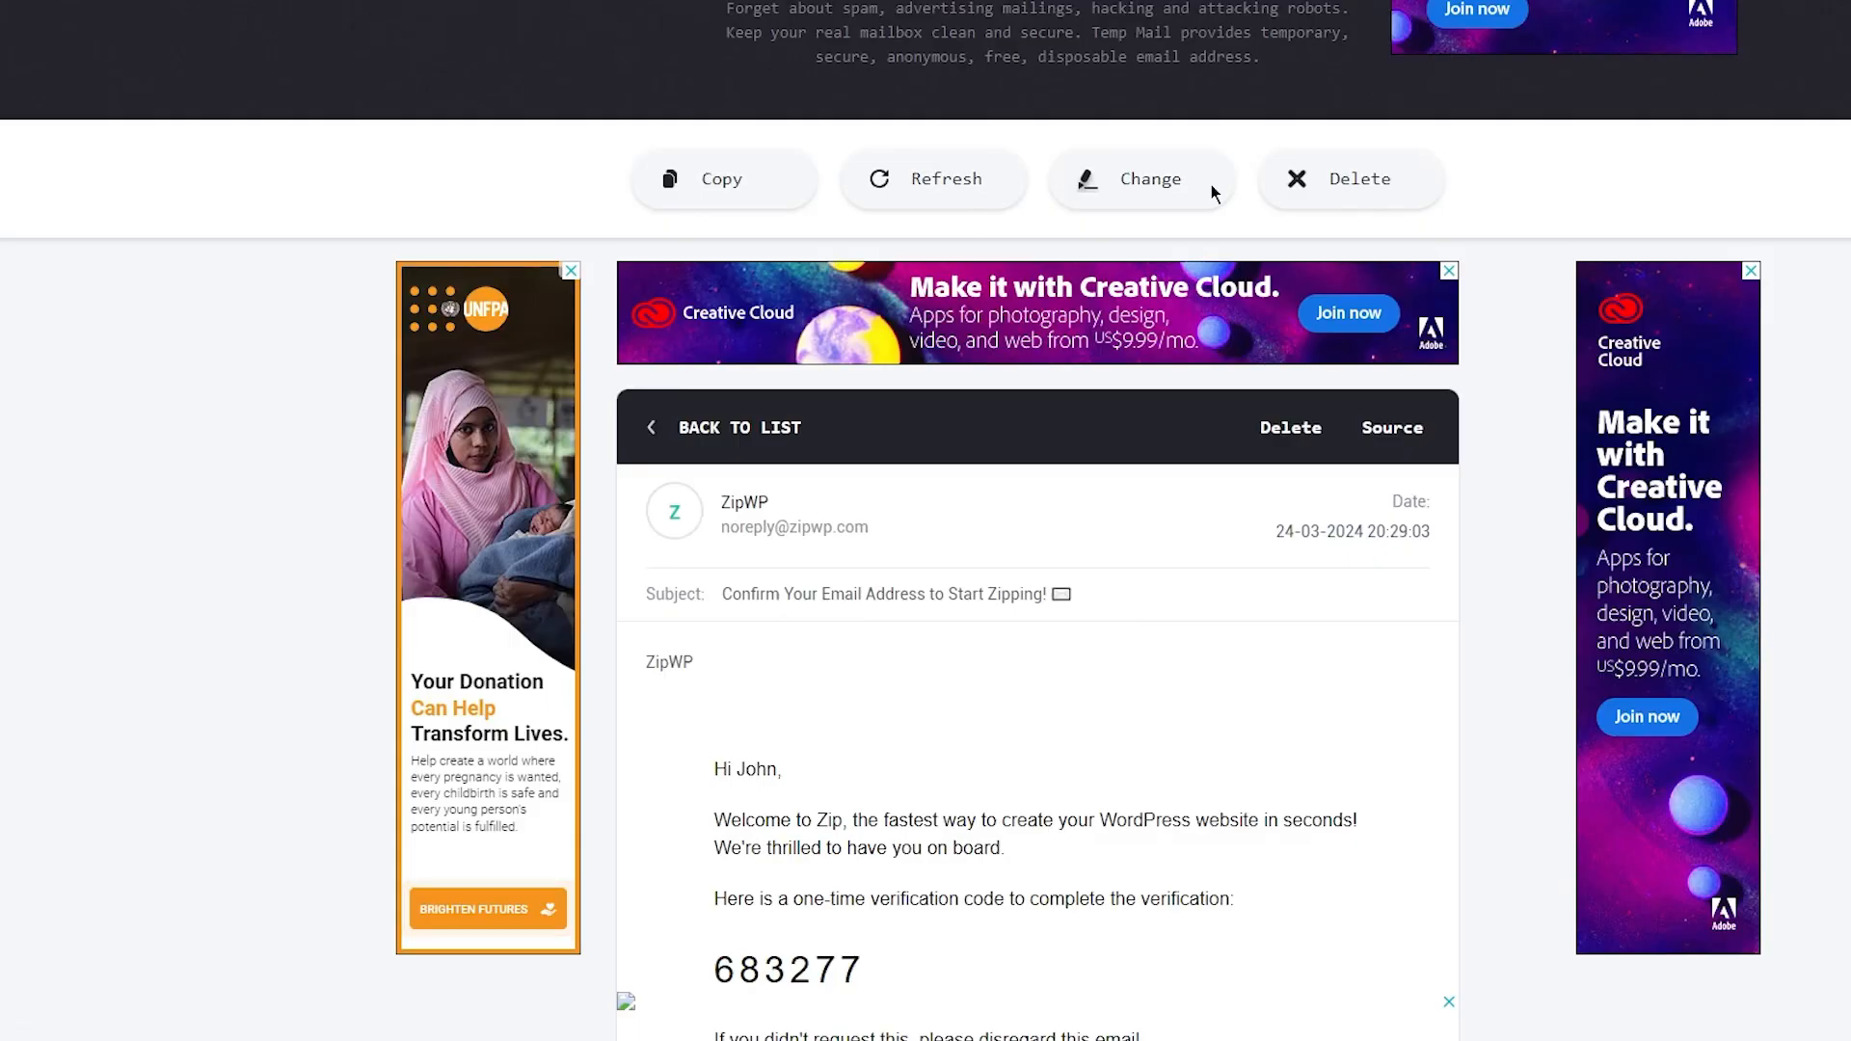
scroll(743, 215, "up", 4)
left_click(1275, 236)
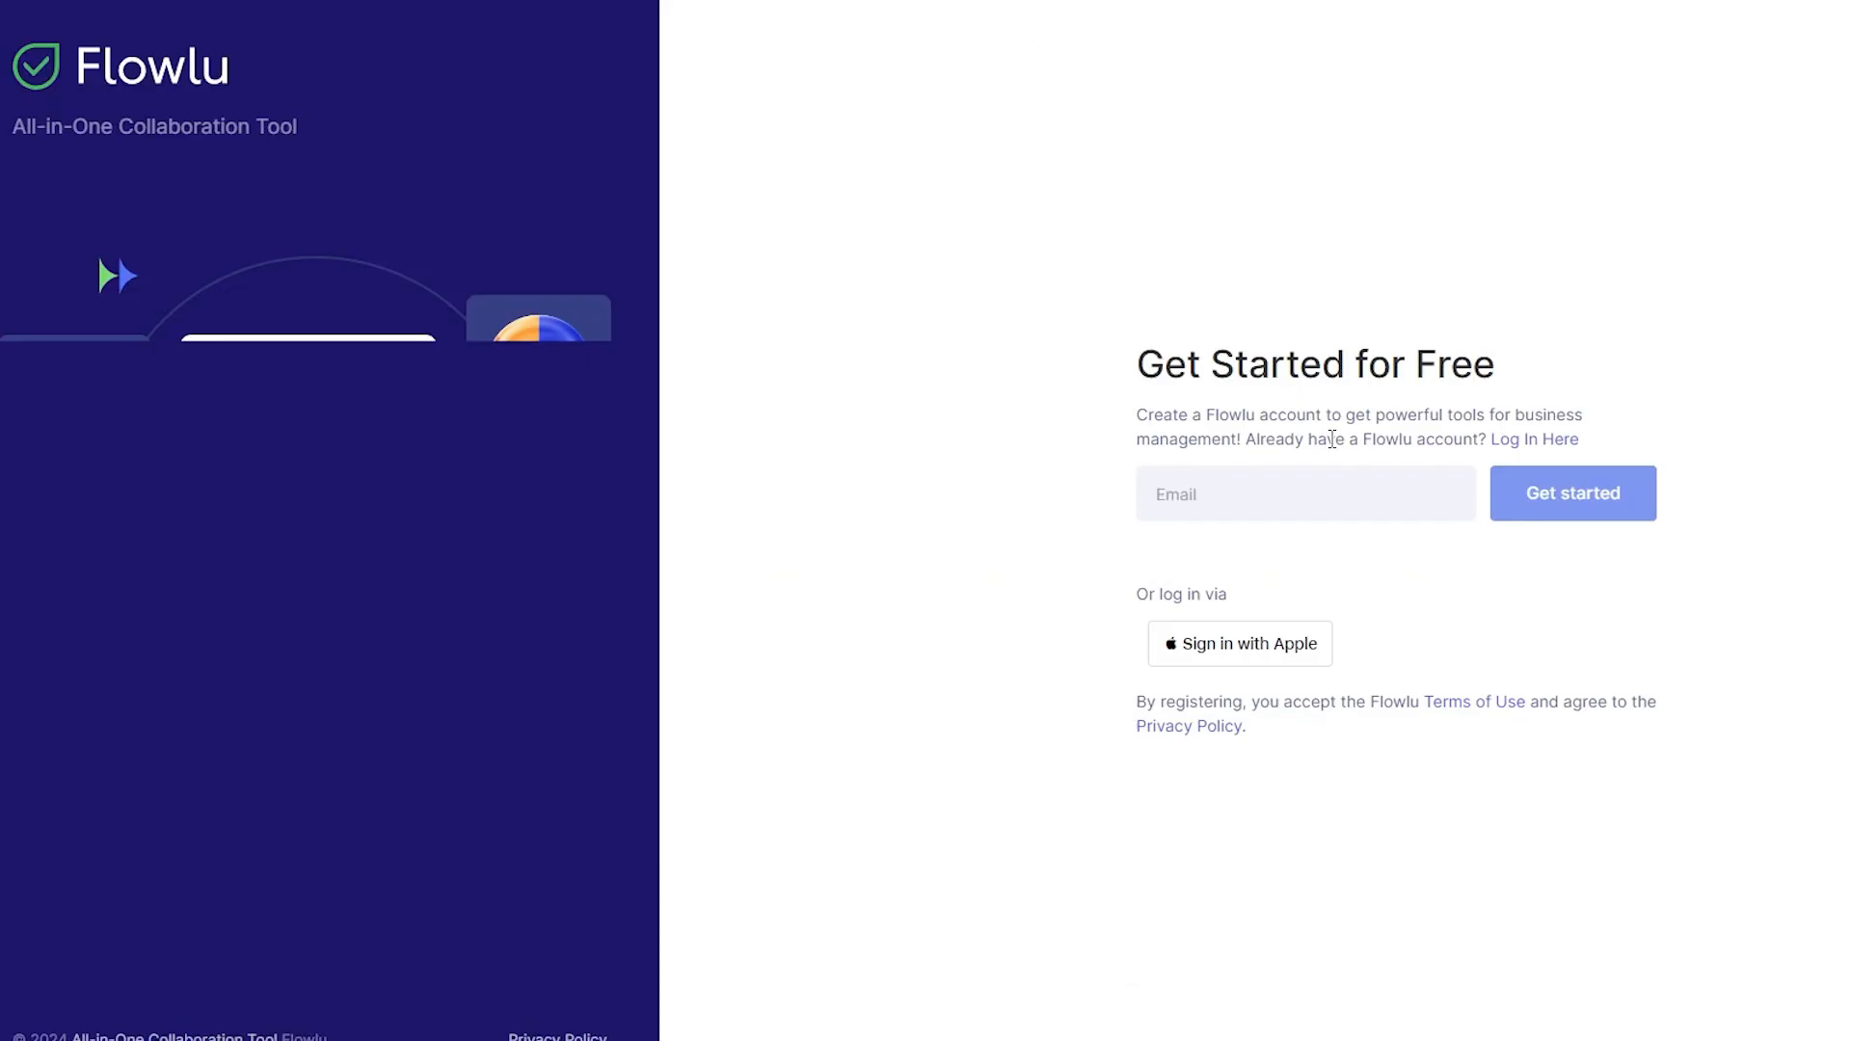
left_click(1266, 507)
right_click(1266, 509)
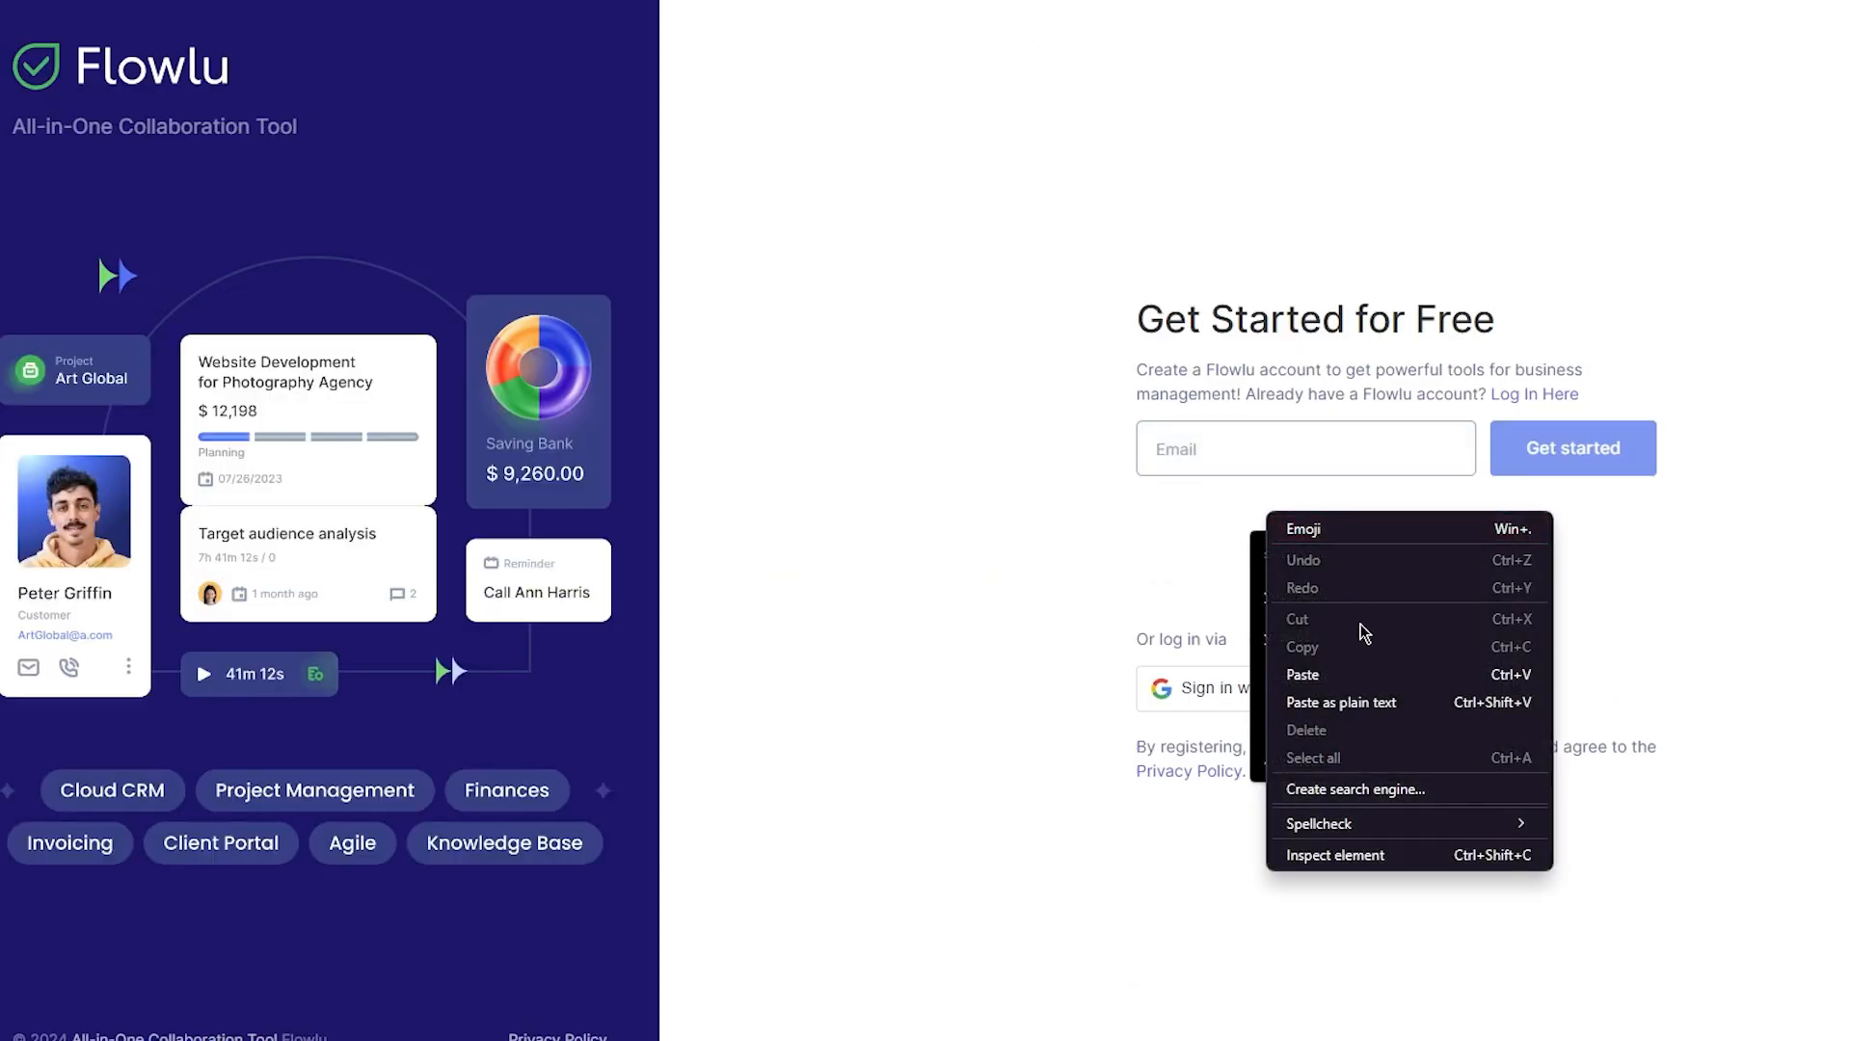
left_click(1357, 675)
Step: Complete the "I'm not a robot" check and submit the email to get started with the registration
left_click(1552, 470)
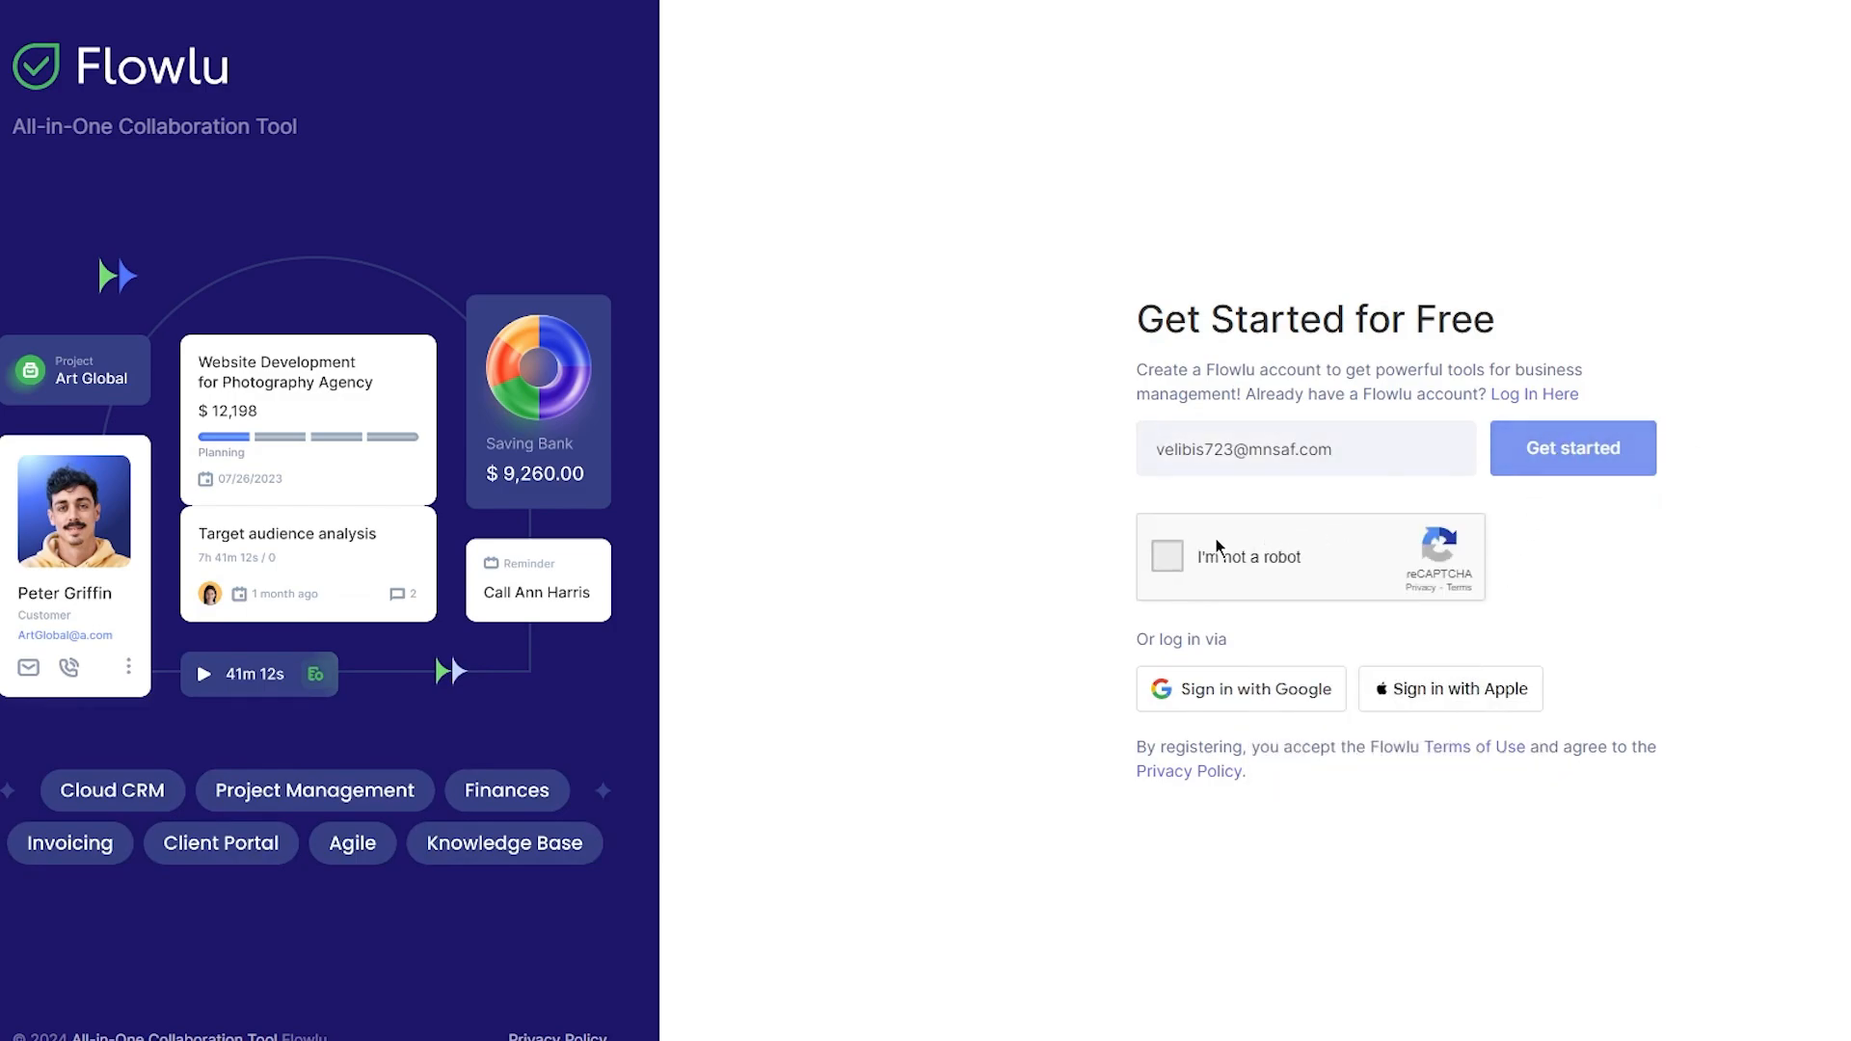
left_click(1216, 546)
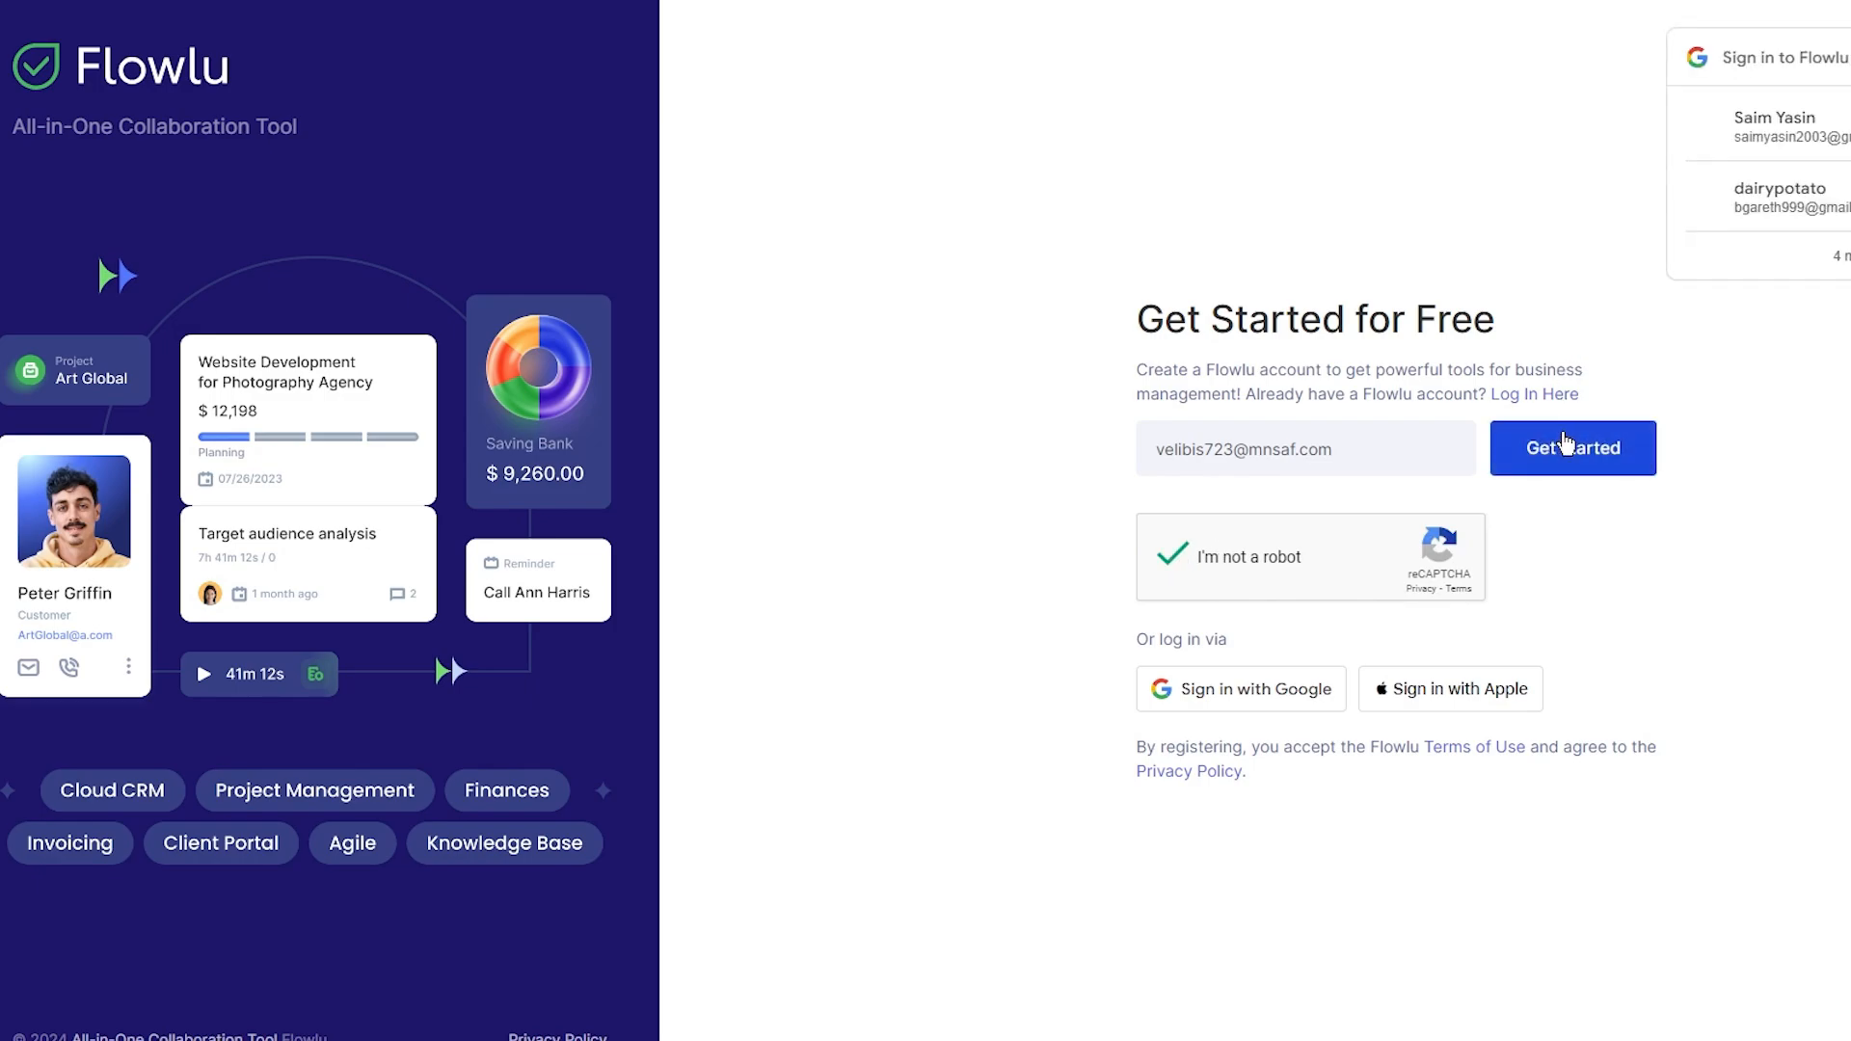
left_click(1566, 444)
left_click(1566, 443)
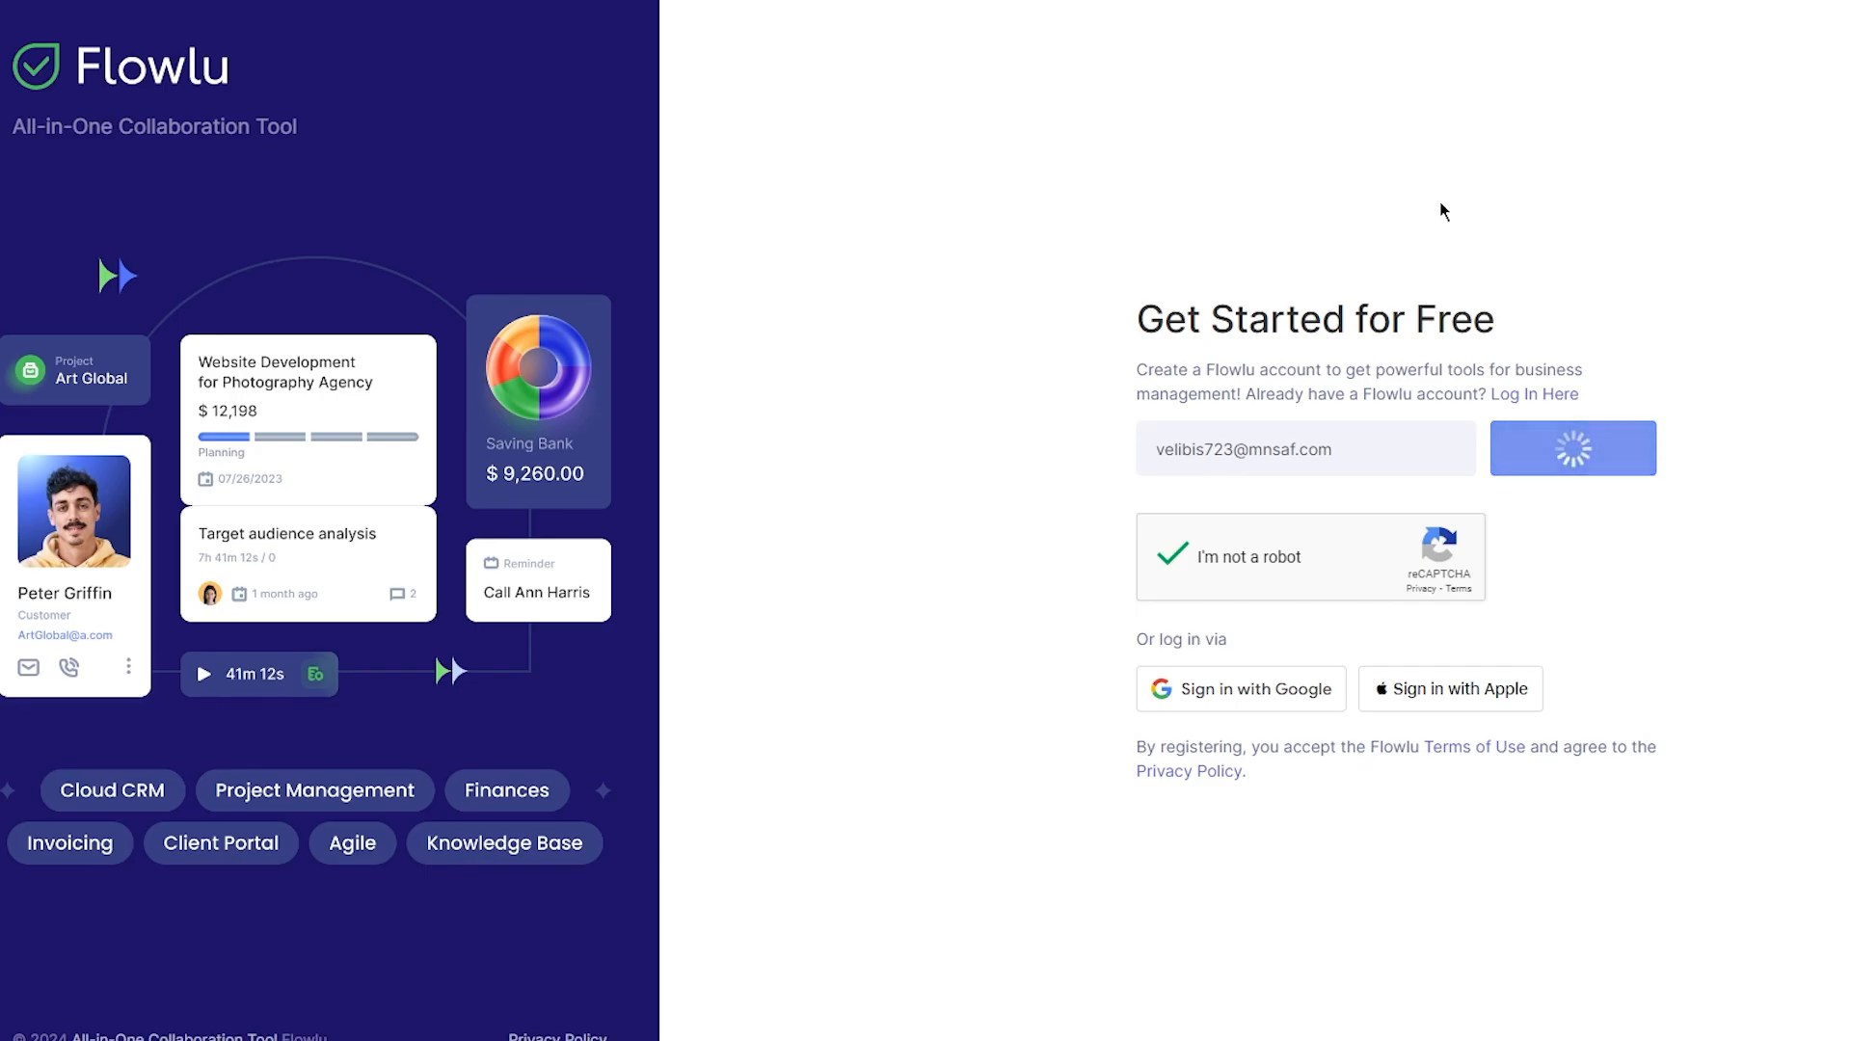
Step: Enter the full name, set the company name to Electronics cooperation and the company size to 16-30, and continue
left_click(1244, 431)
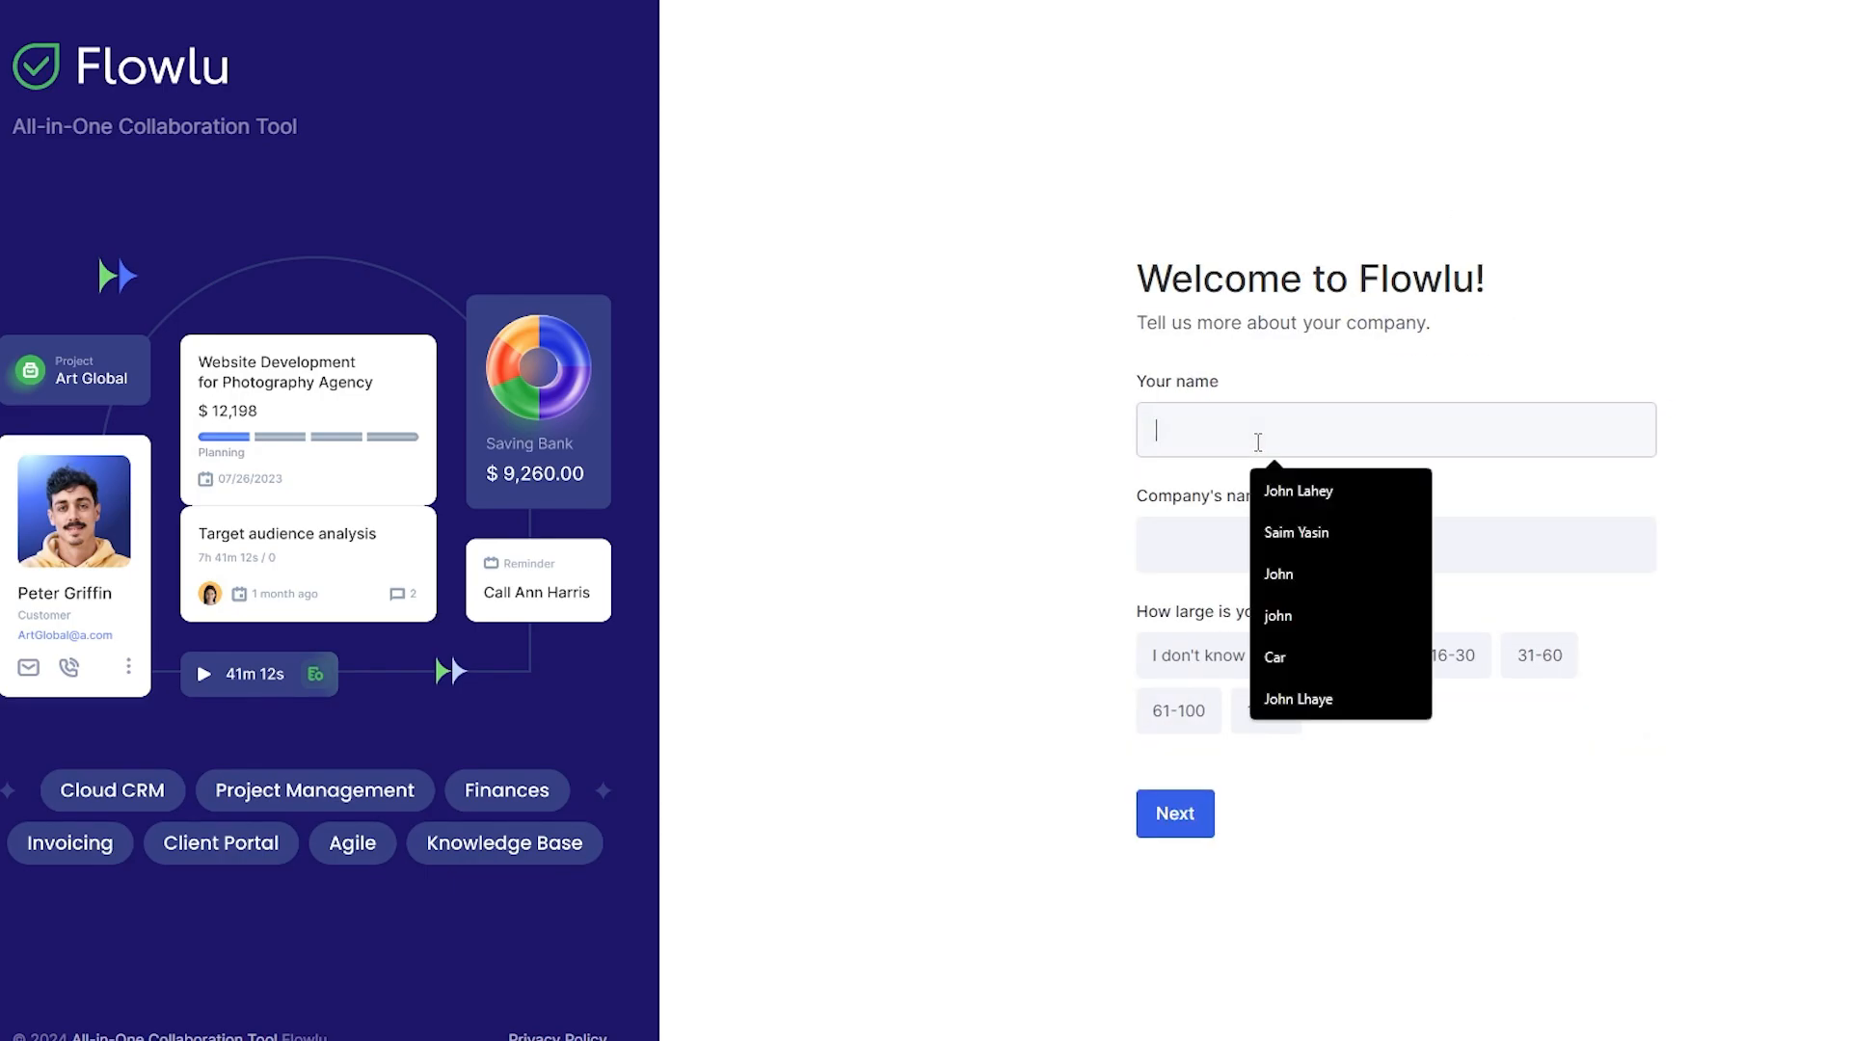
left_click(1294, 499)
left_click(1237, 528)
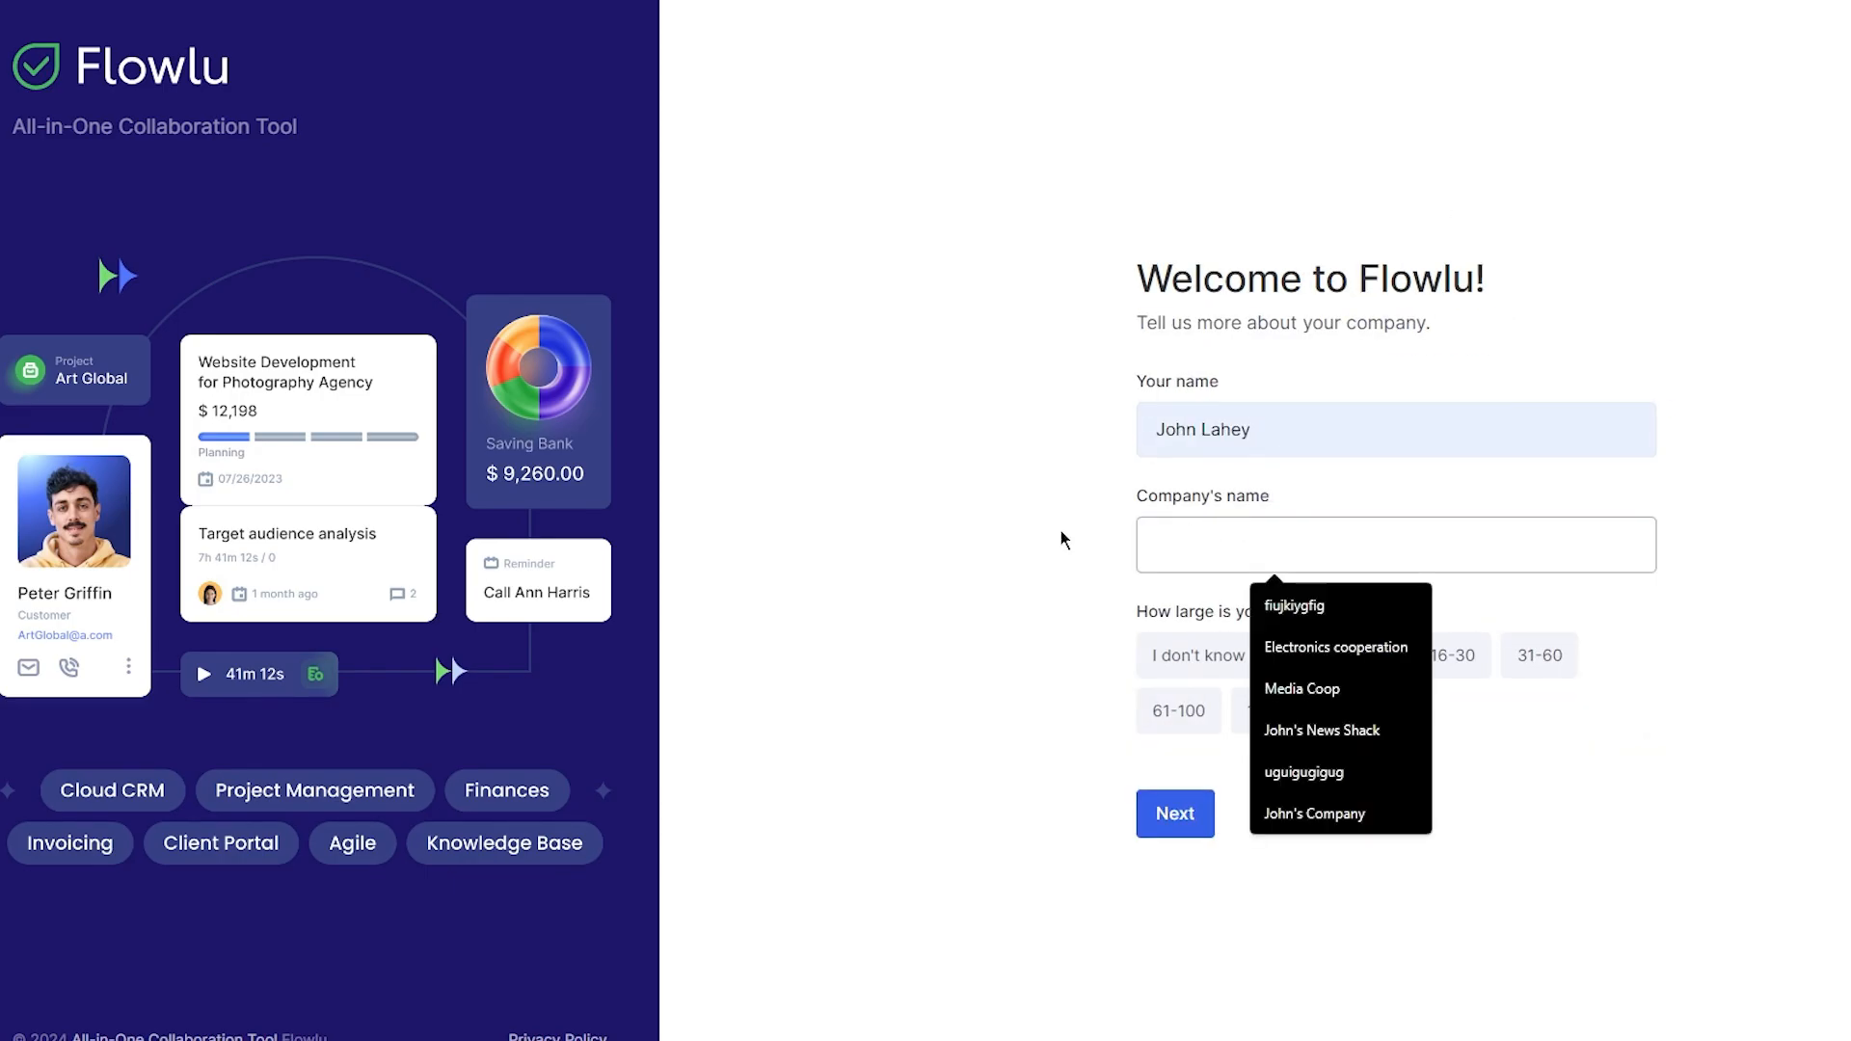
left_click(1263, 647)
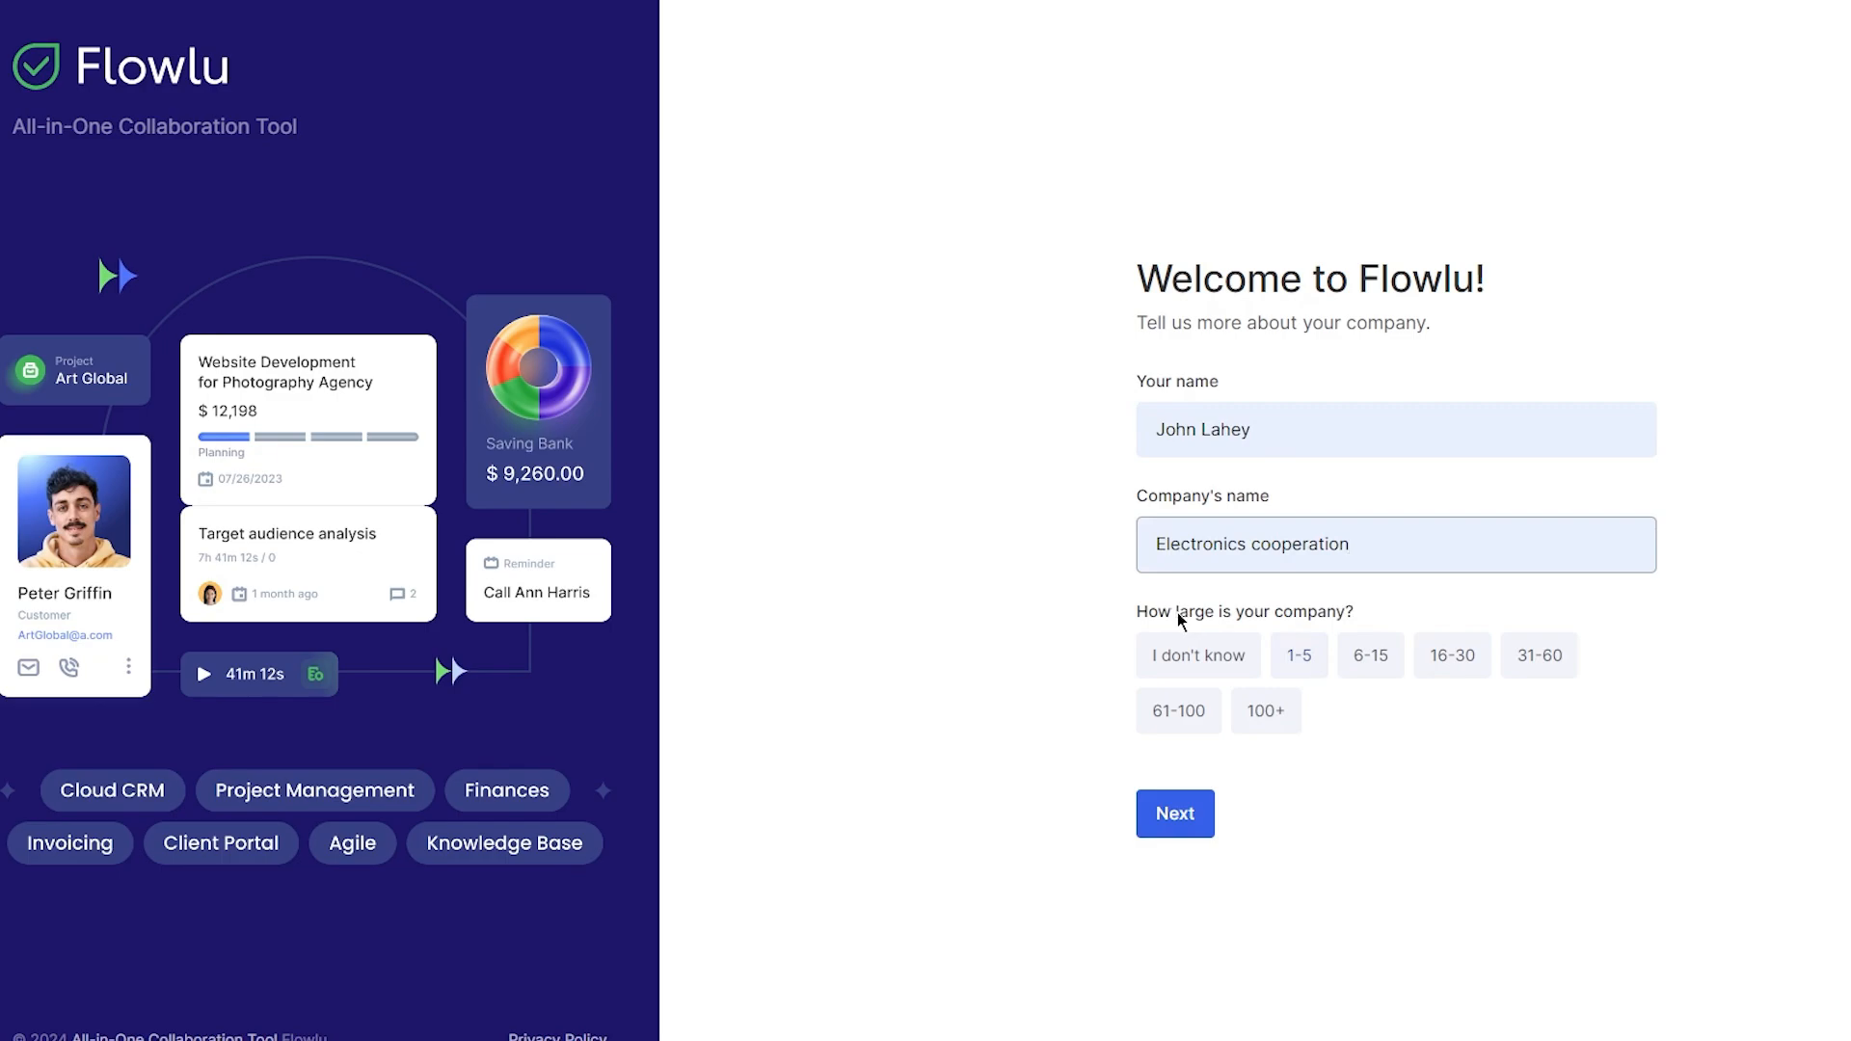
left_click(1450, 661)
left_click(1175, 813)
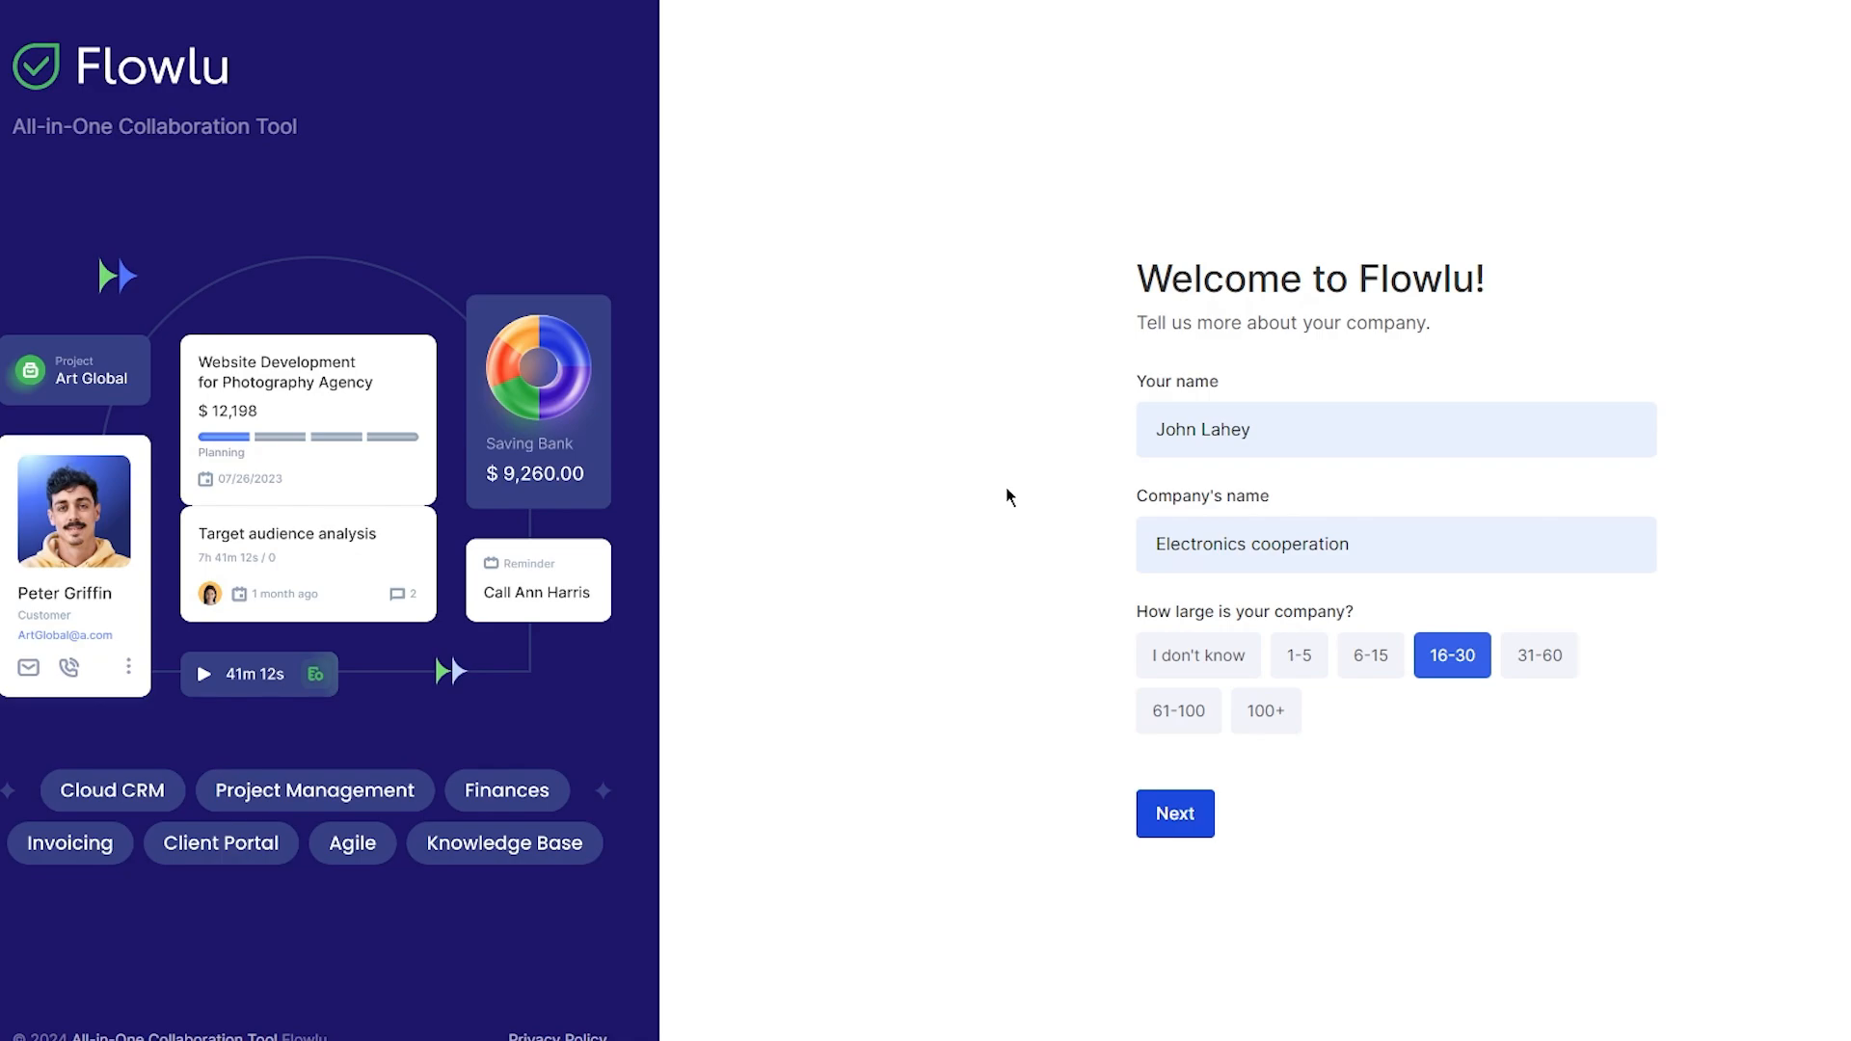
left_click(1209, 808)
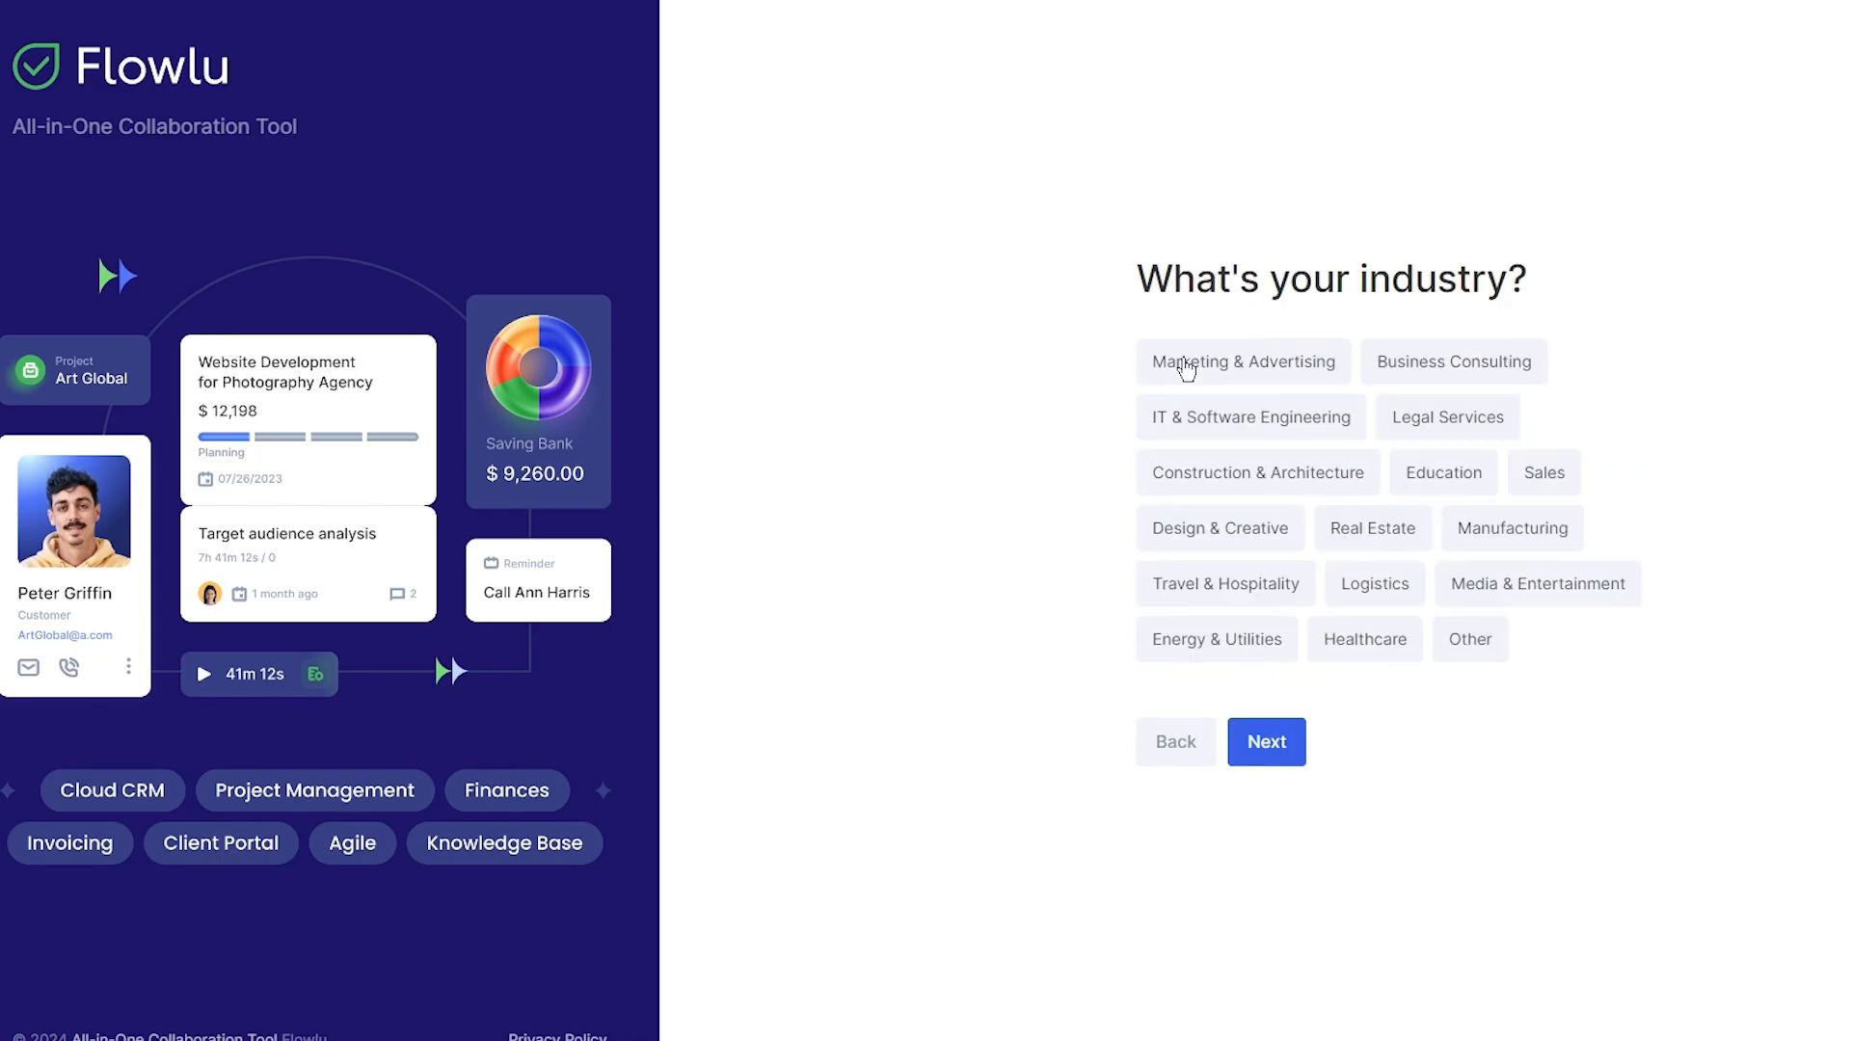
Step: Choose IT & Software Engineering as the industry and Youtube as the referral source, and start working in the new account
left_click(1242, 429)
left_click(1249, 736)
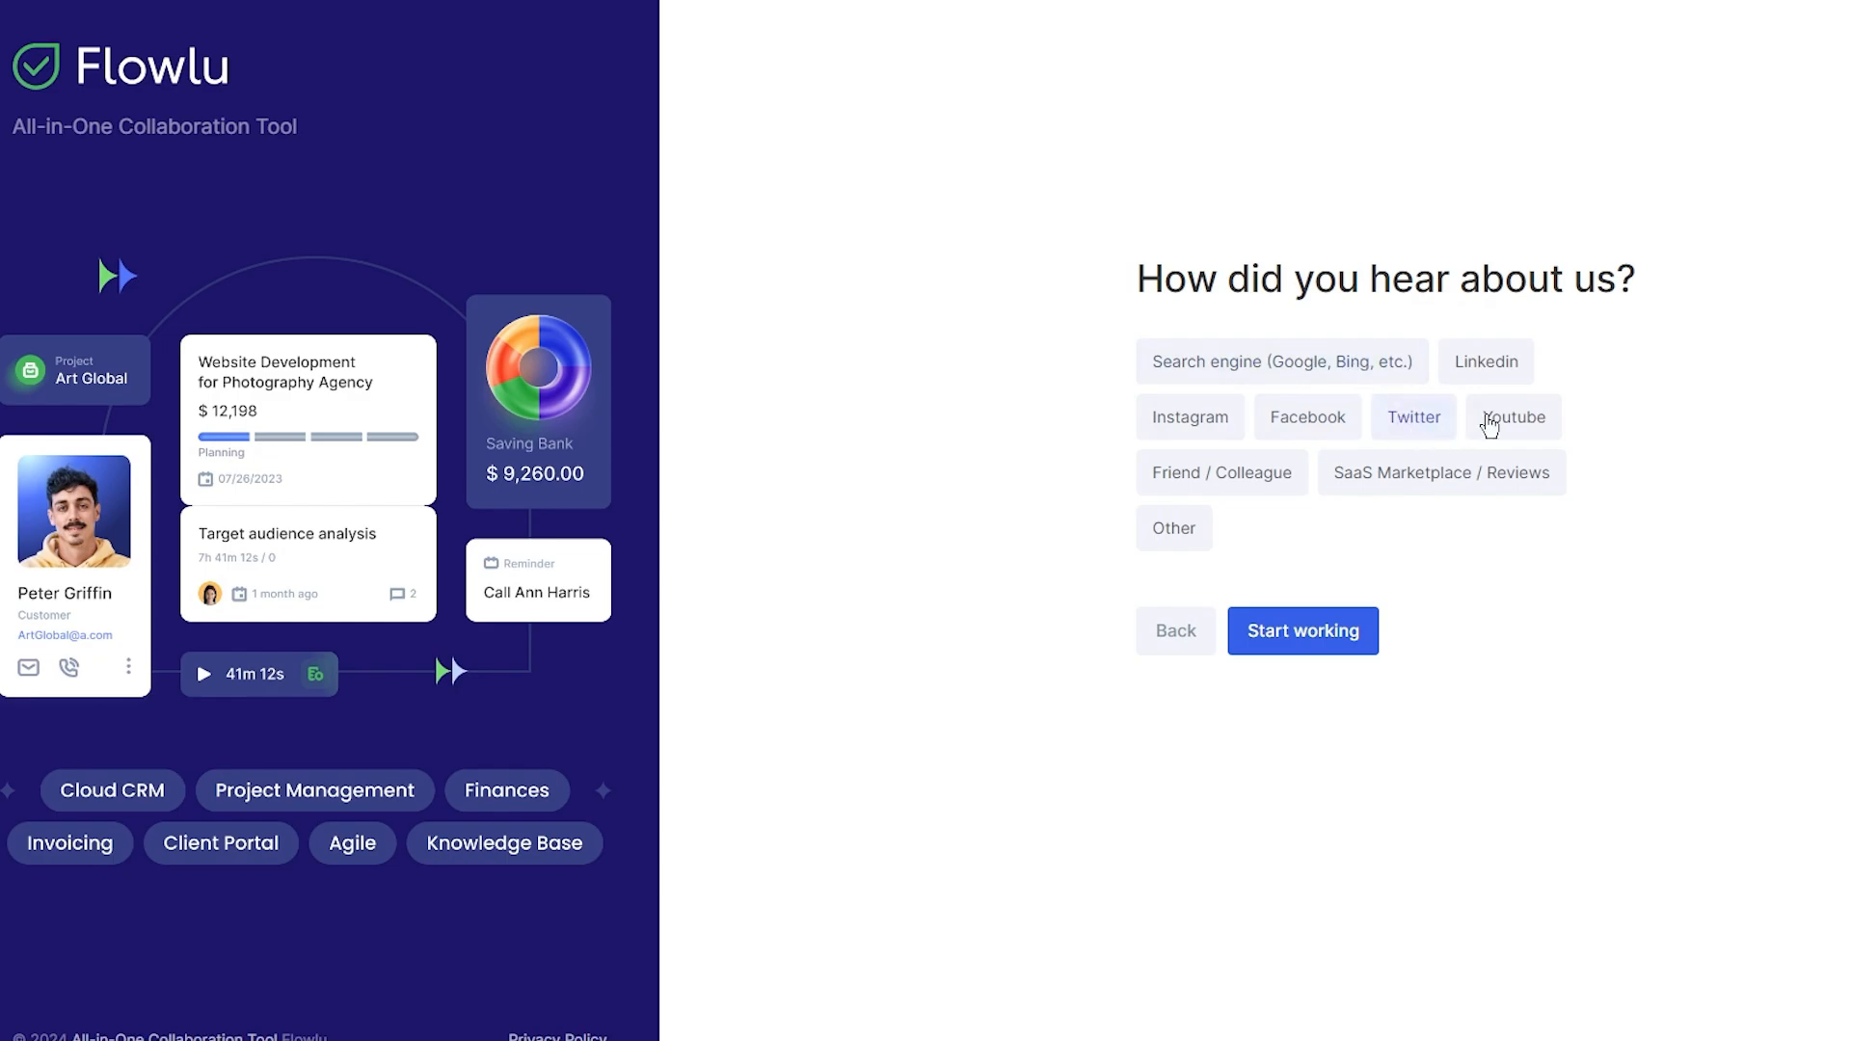
left_click(1516, 422)
left_click(1307, 627)
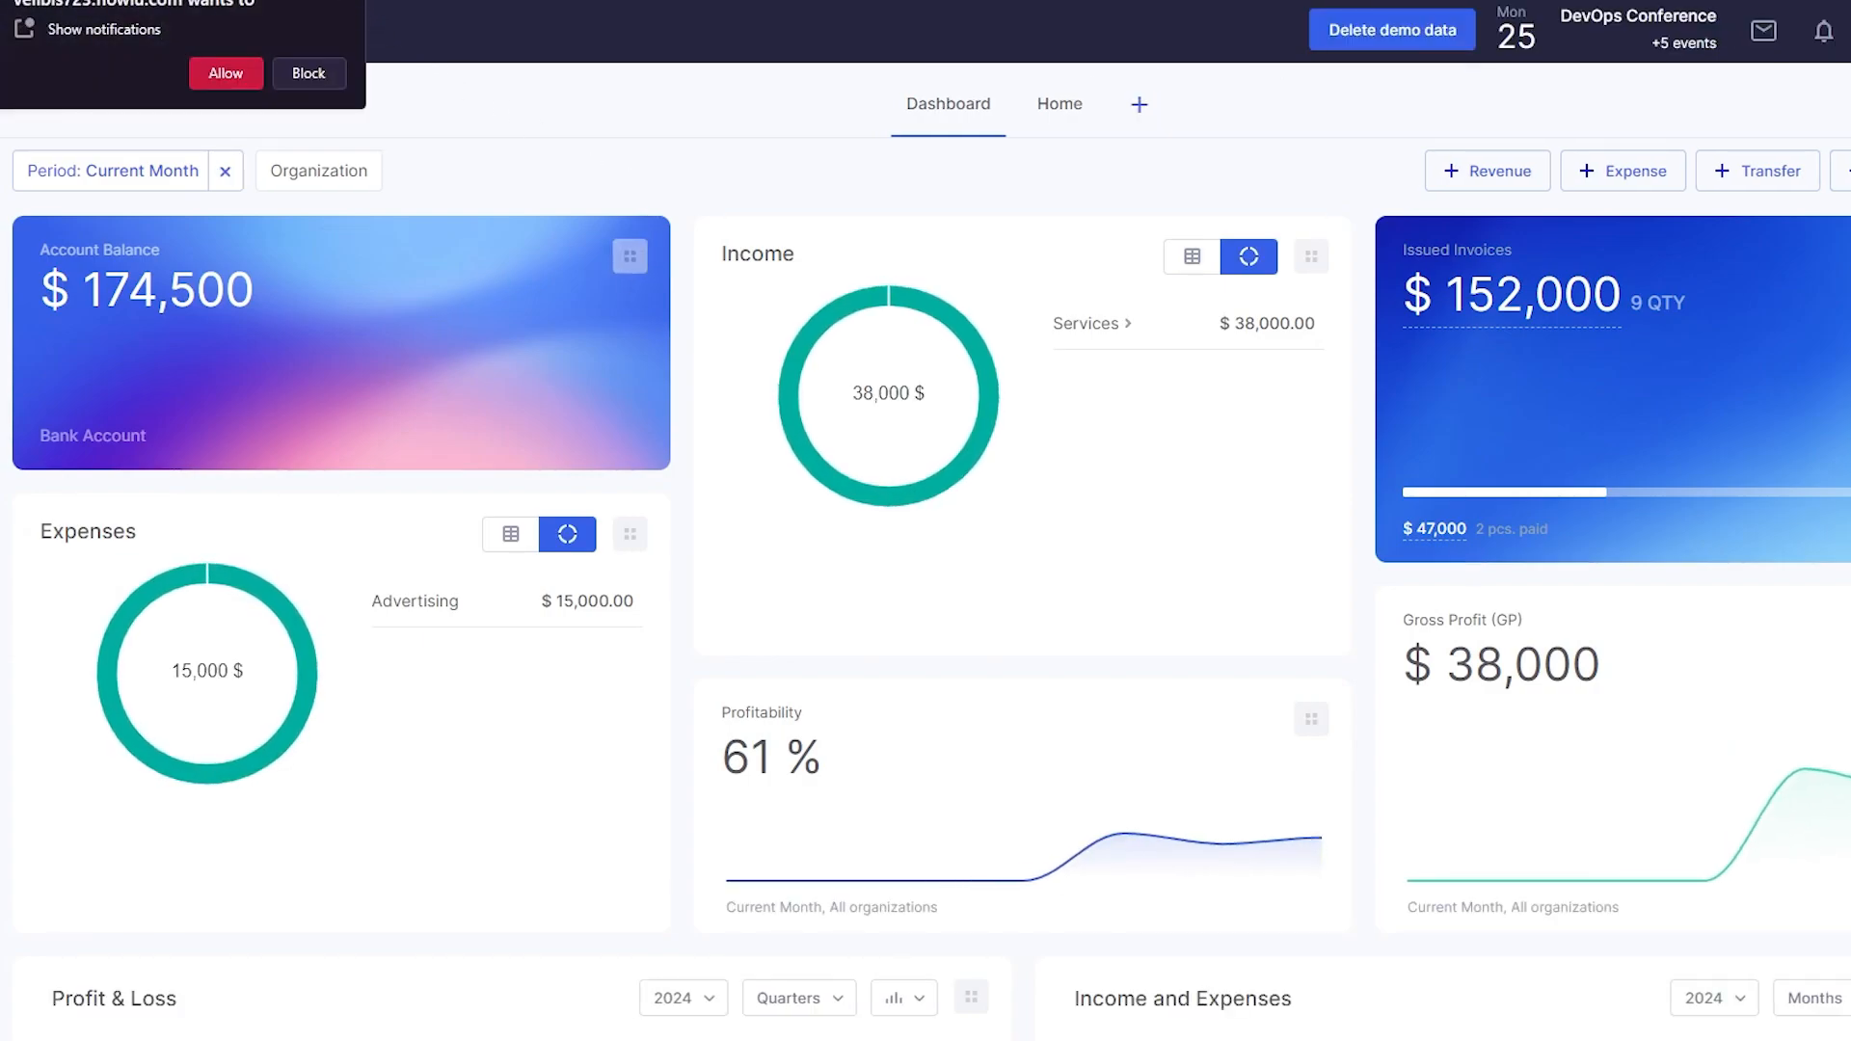
Step: Dismiss the browser notification request and look over the dashboard's financial widgets and the Home view
left_click(344, 0)
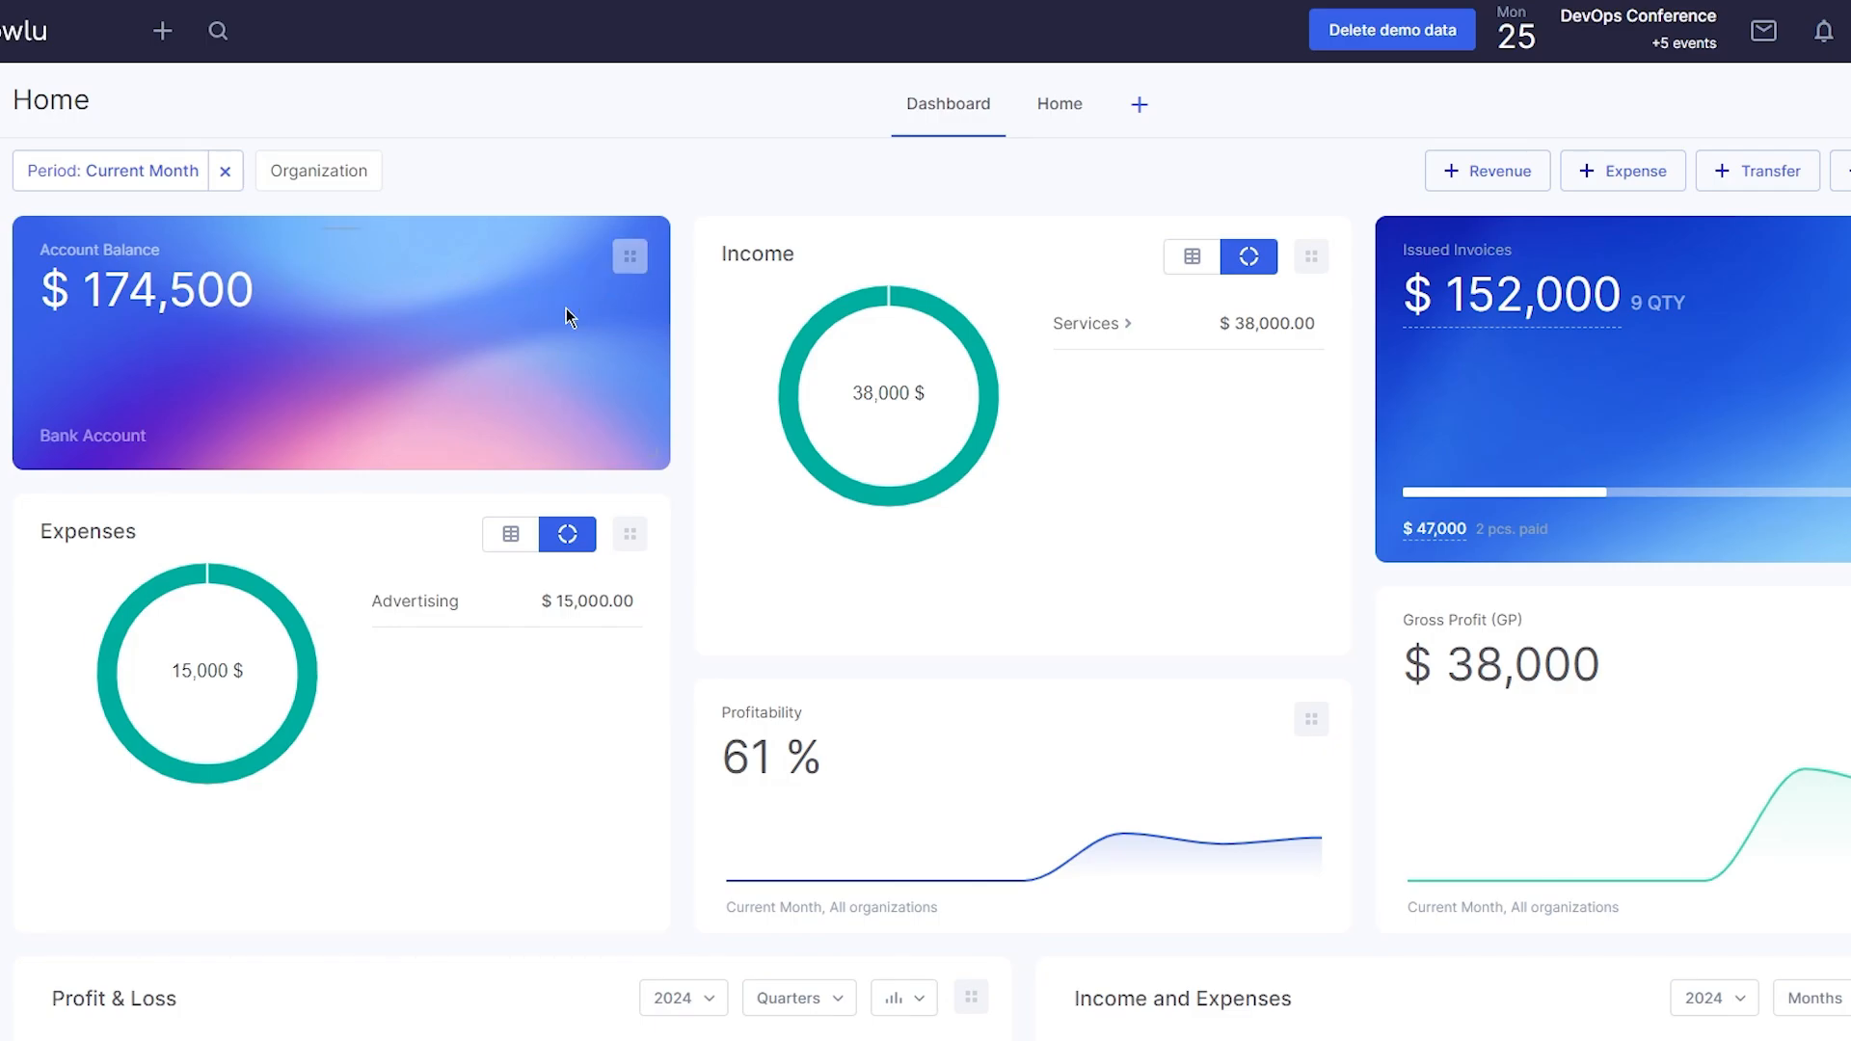
scroll(831, 276, "down", 10)
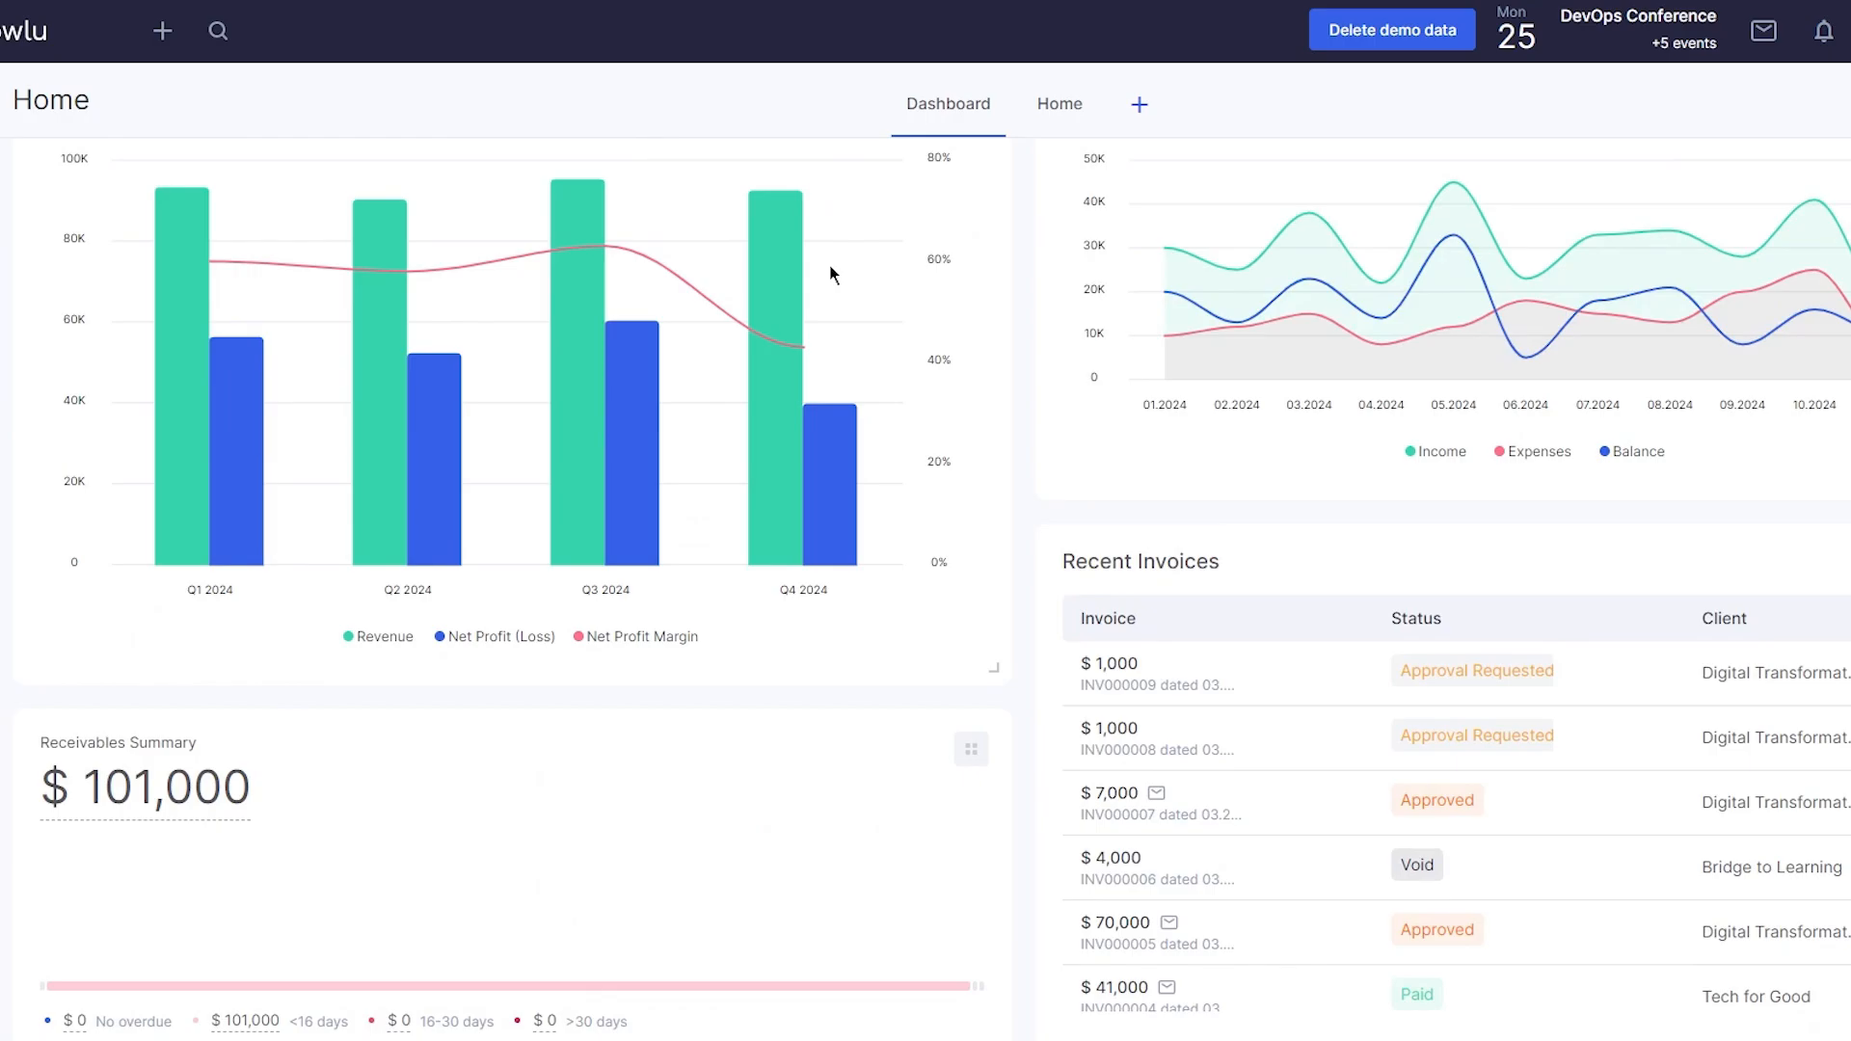
scroll(831, 276, "up", 10)
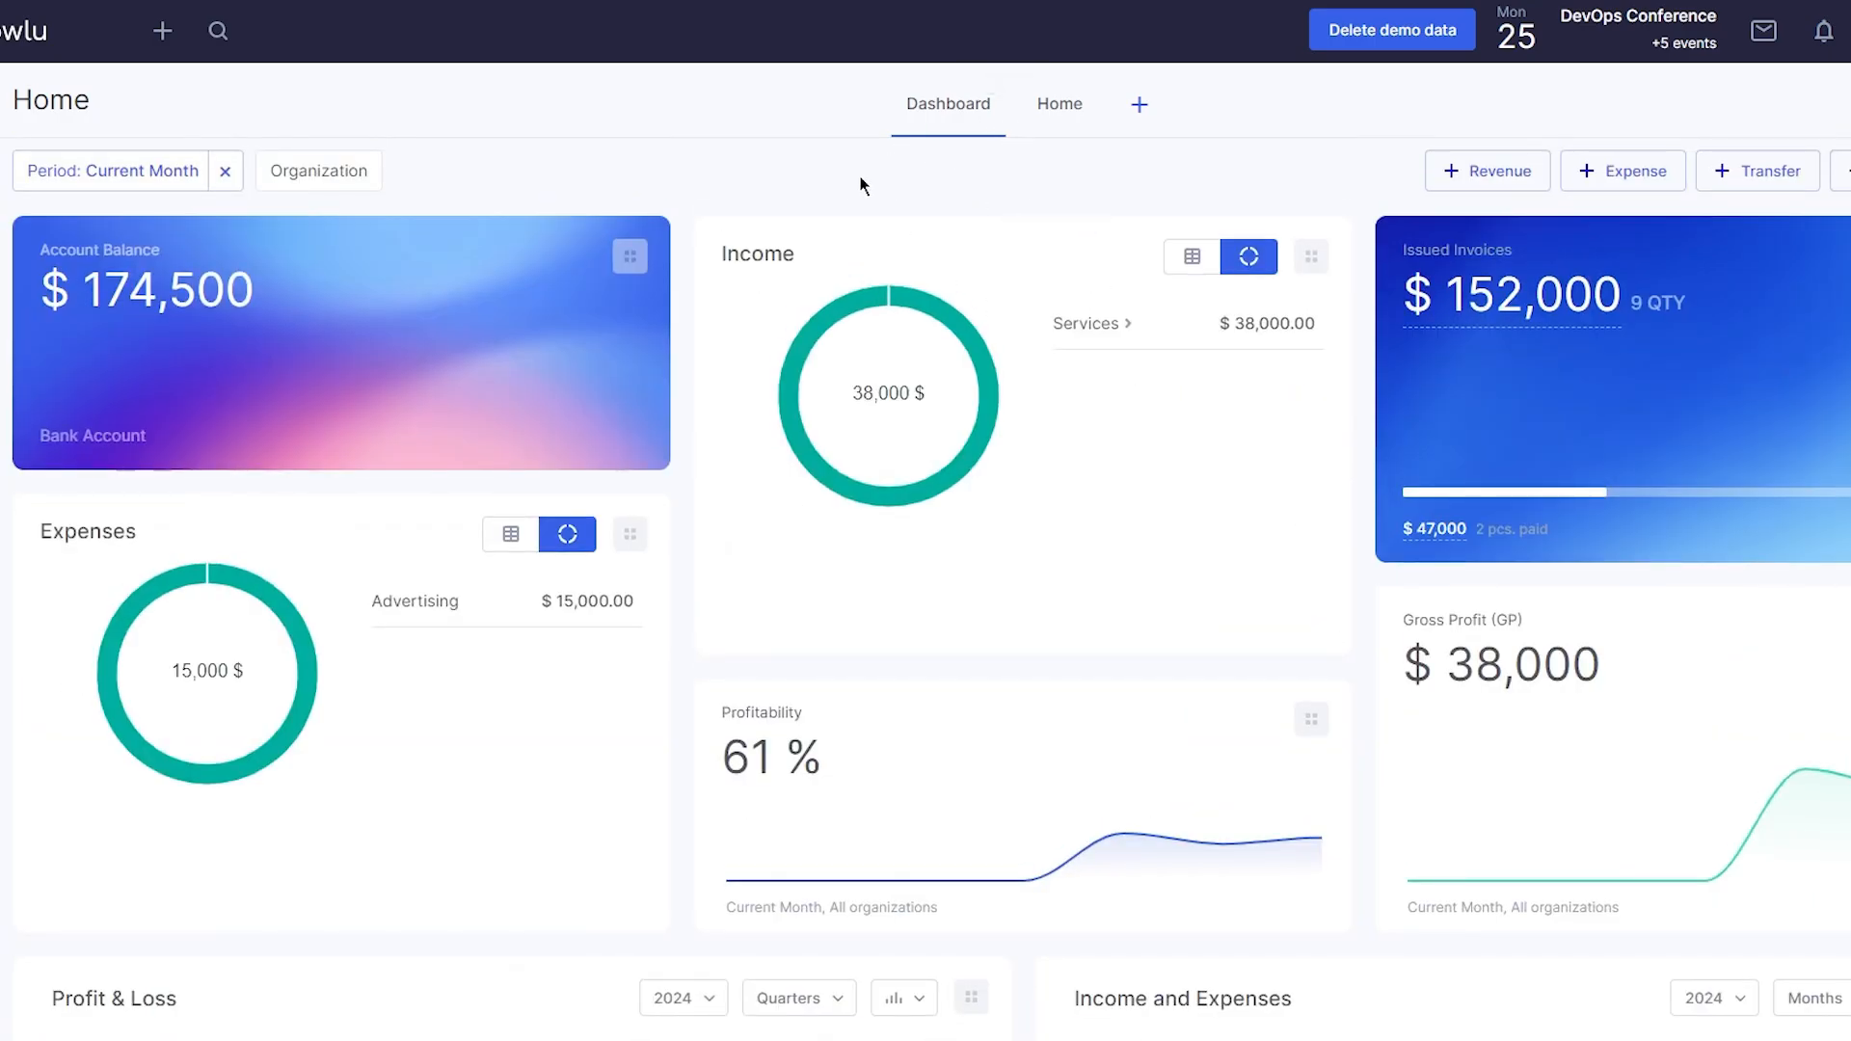
left_click(629, 256)
scroll(508, 306, "down", 2)
scroll(1158, 380, "down", 8)
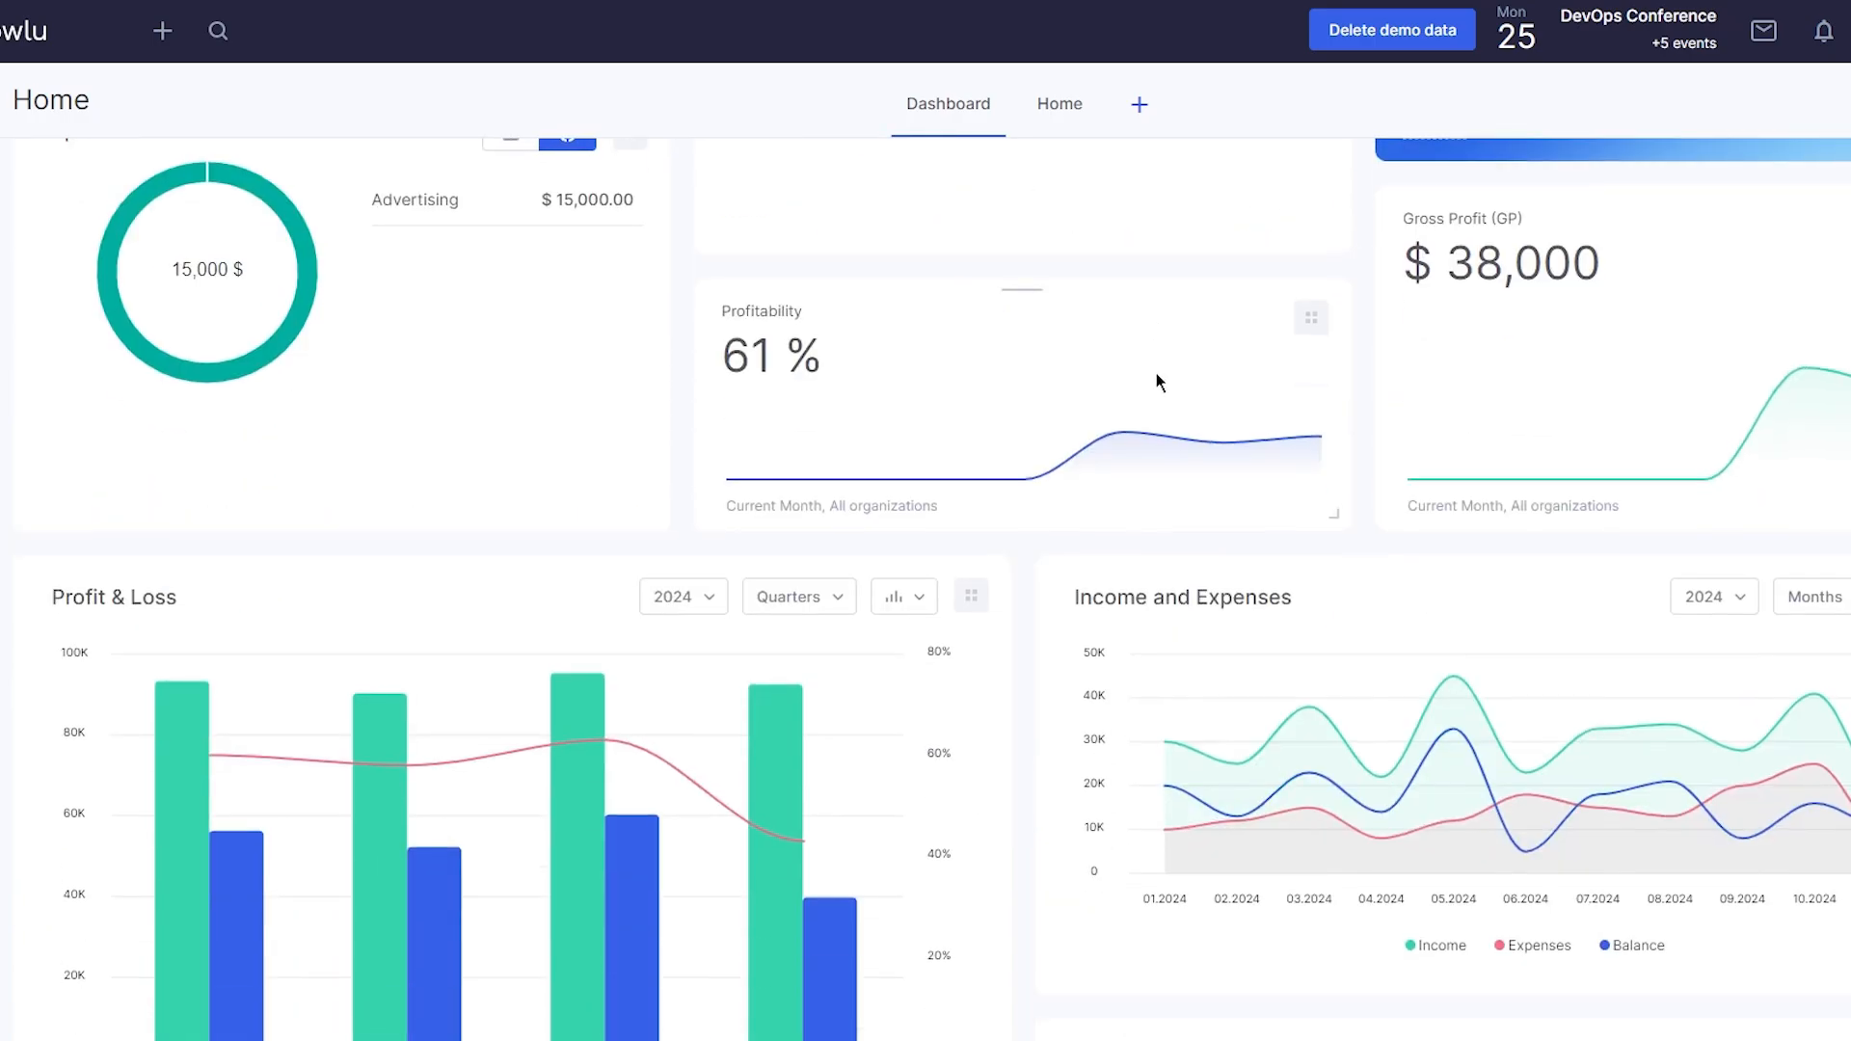
scroll(697, 398, "up", 10)
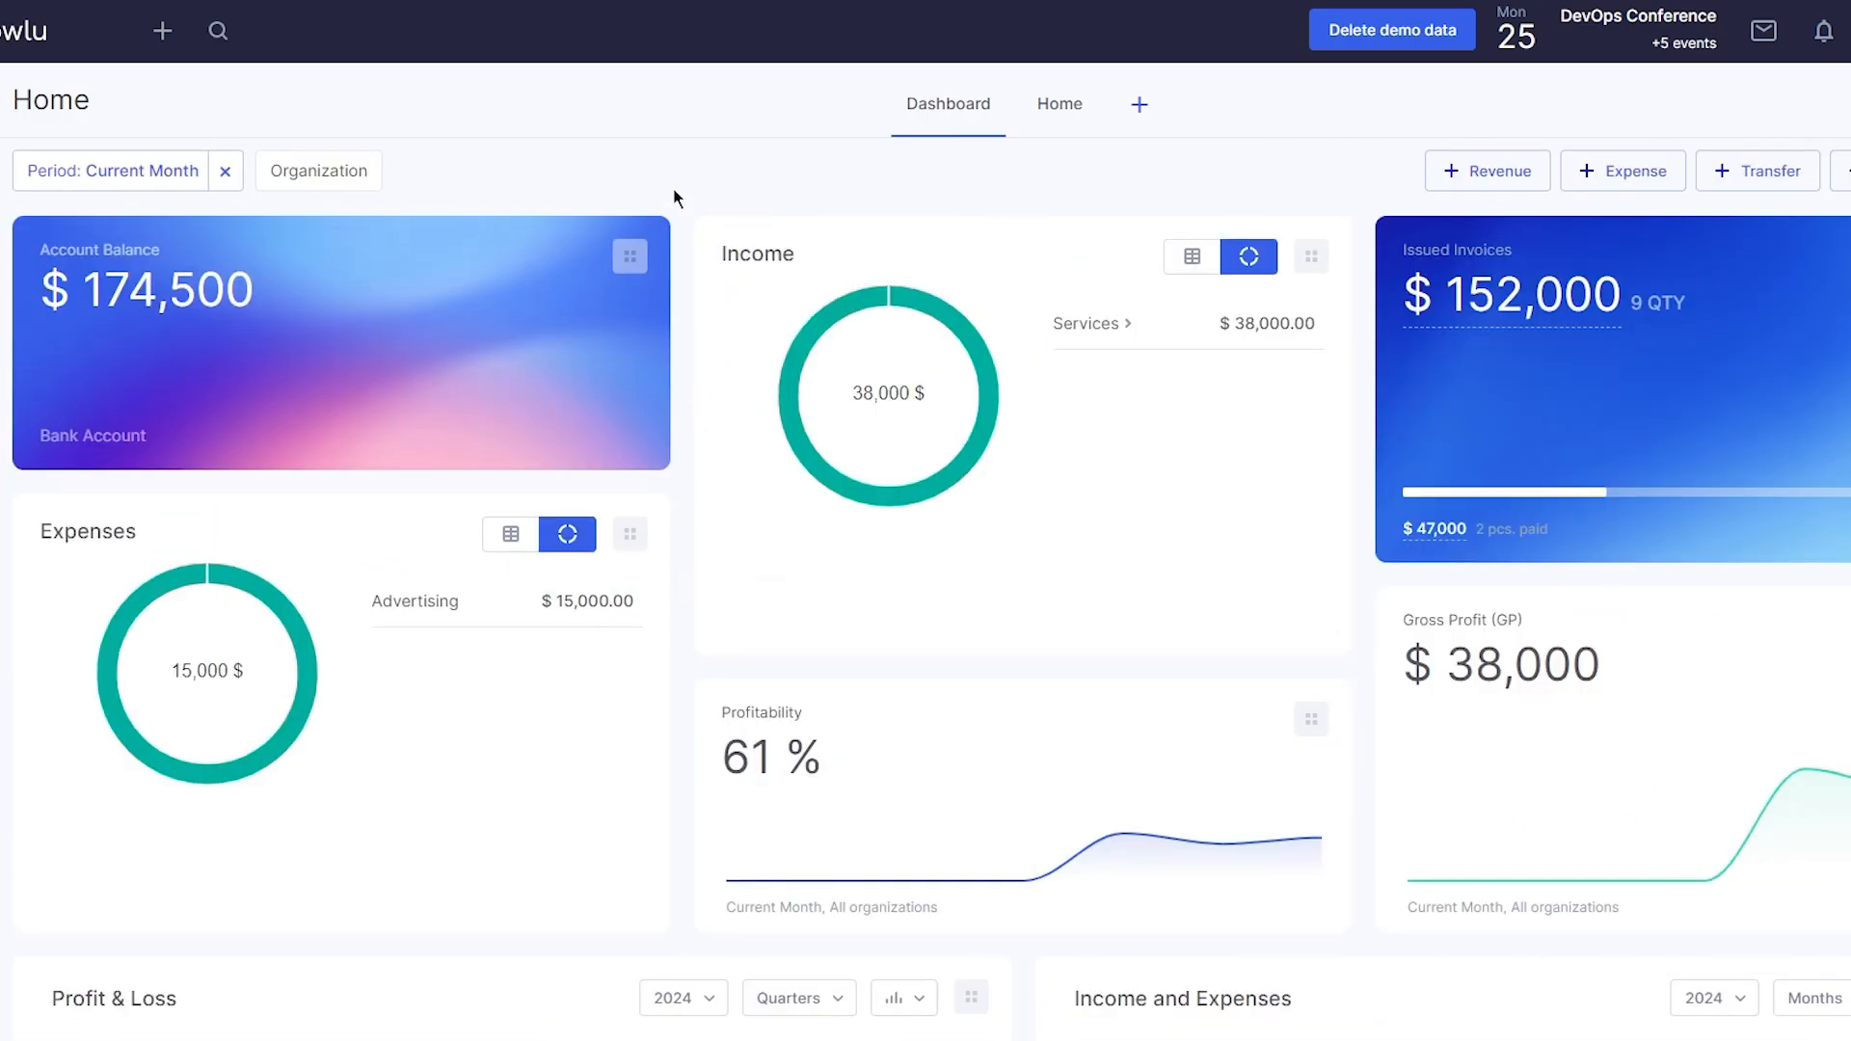
left_click(1062, 121)
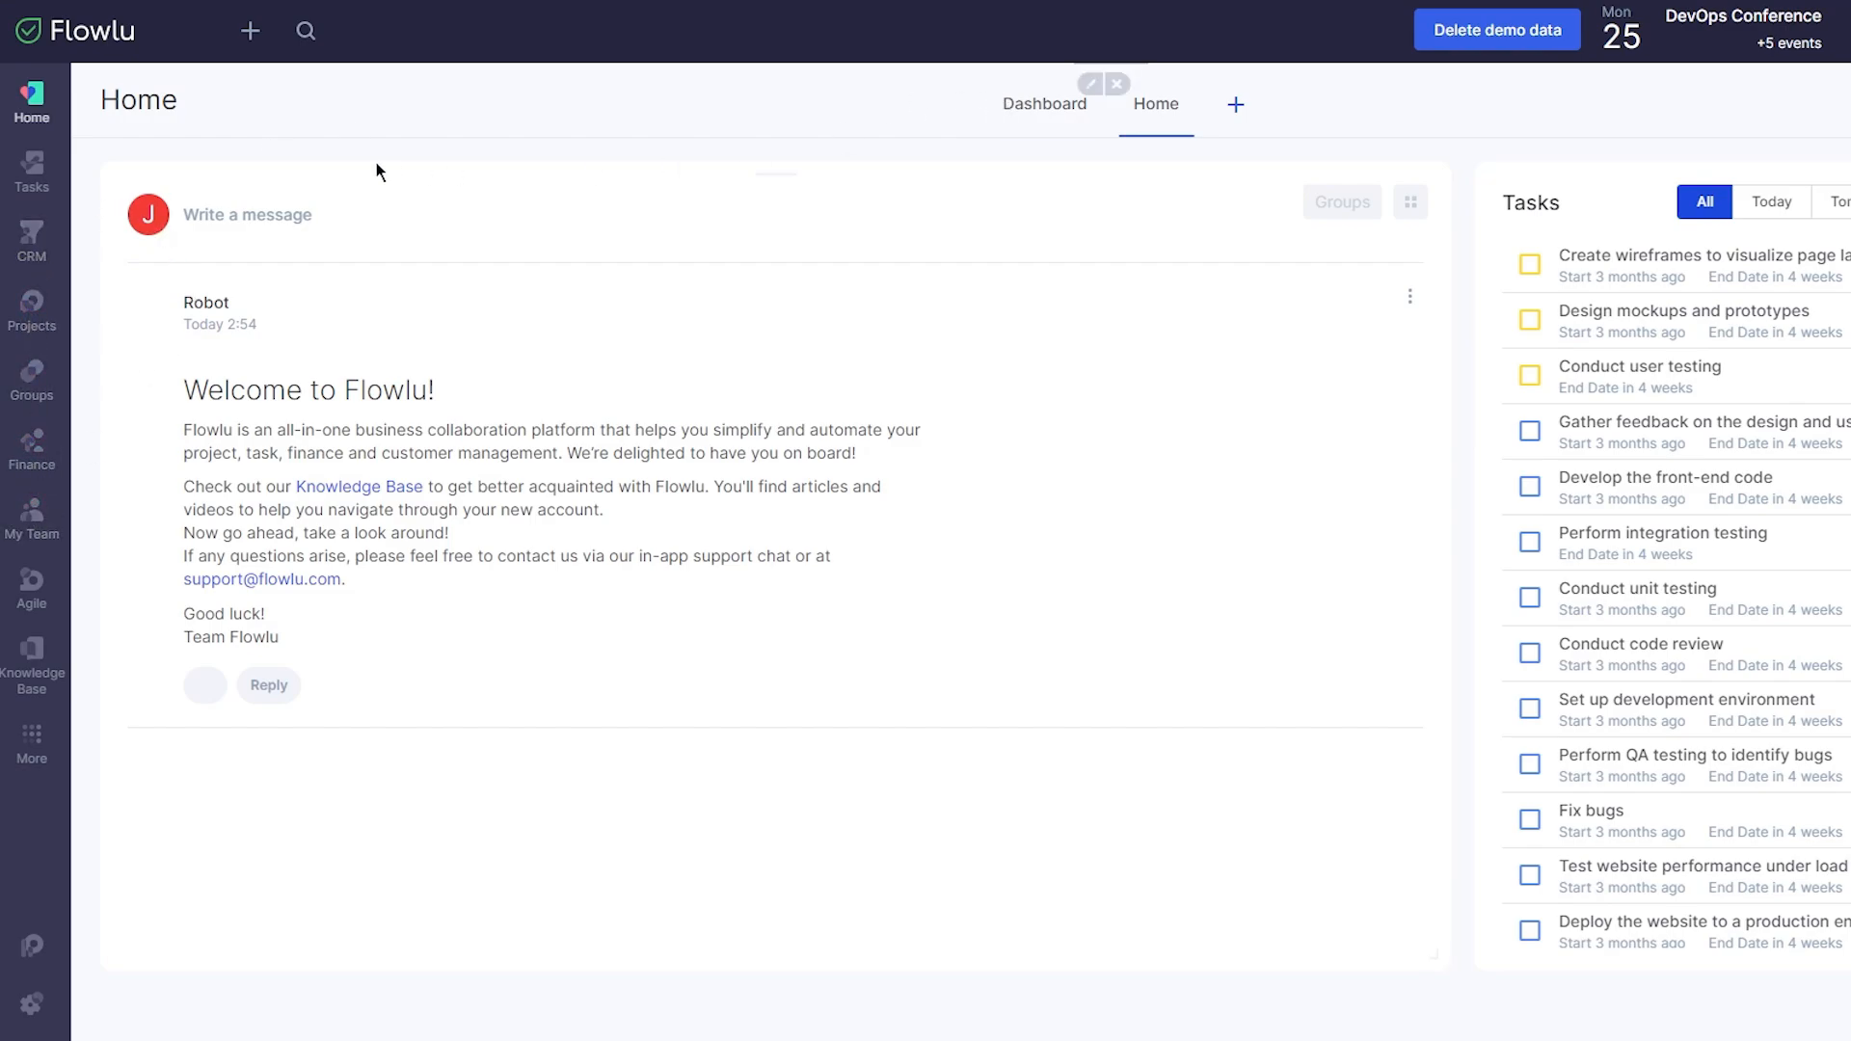
Step: Open the Tasks section's Kanban board and dismiss the browser notification request
left_click(32, 175)
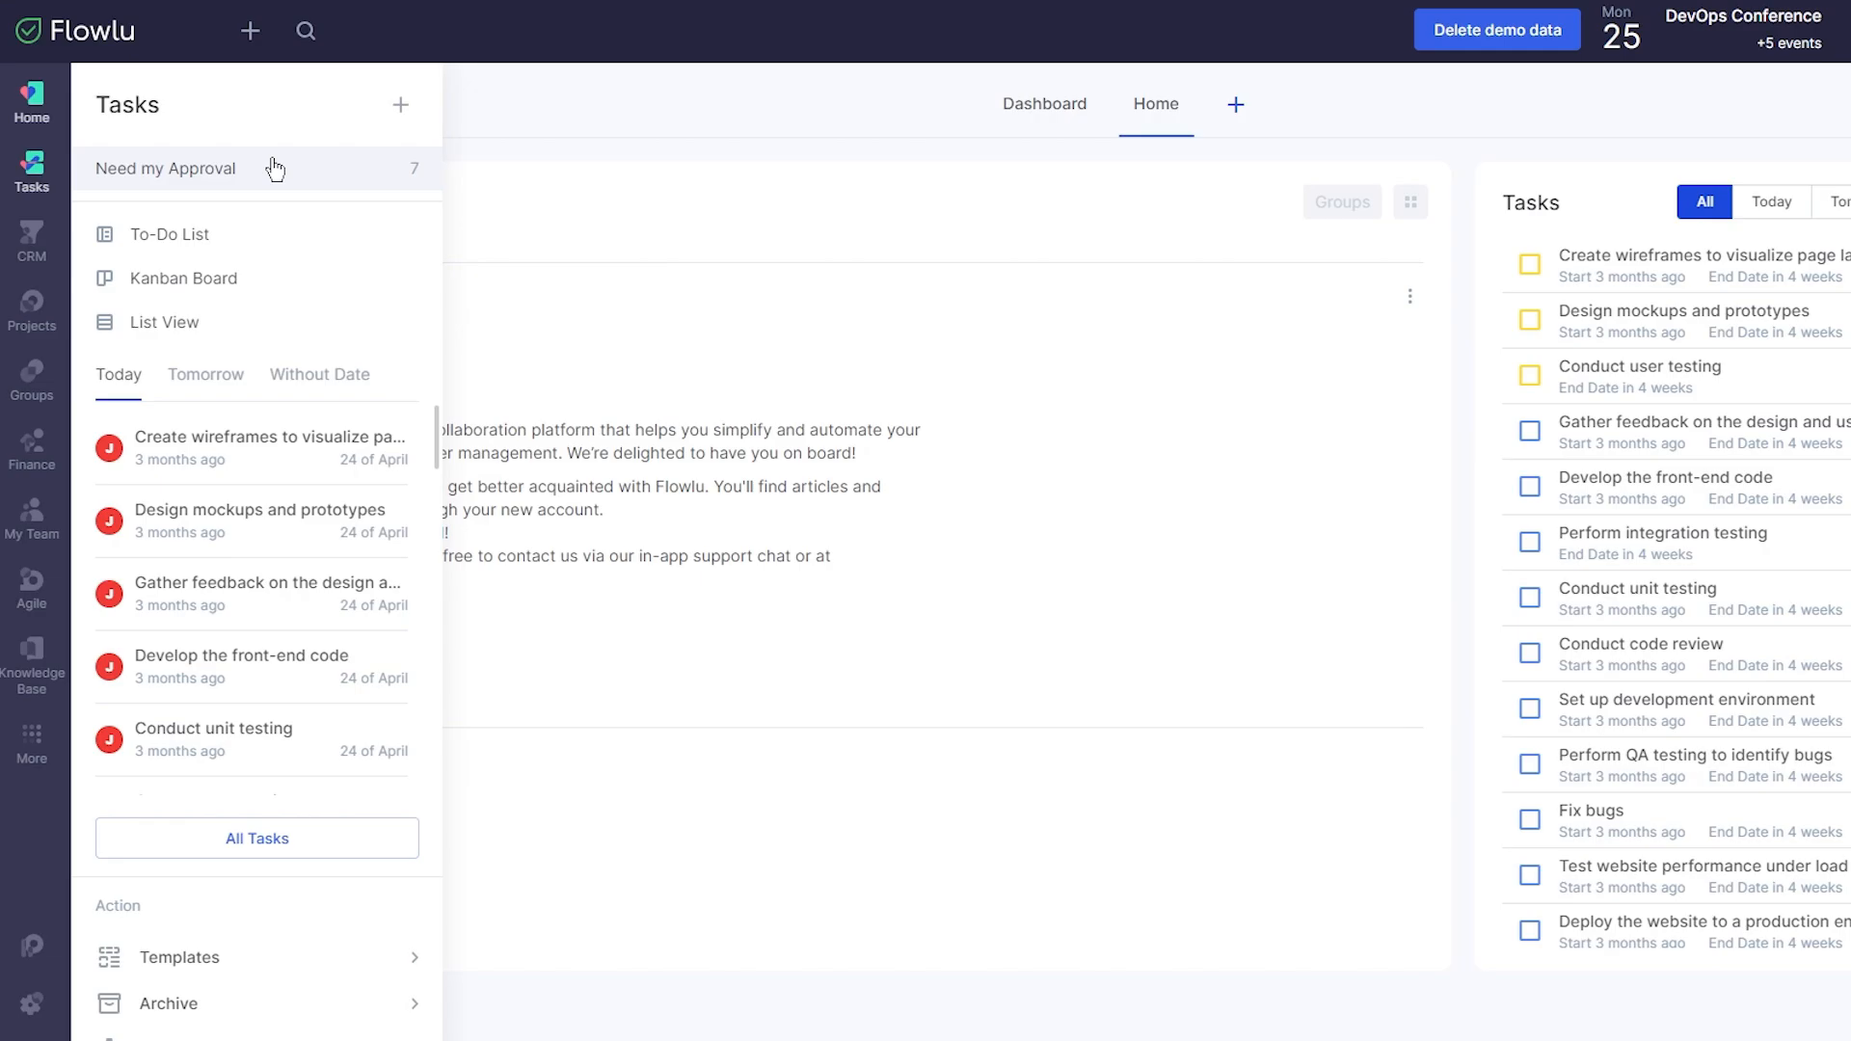
scroll(273, 579, "down", 4)
scroll(273, 579, "up", 4)
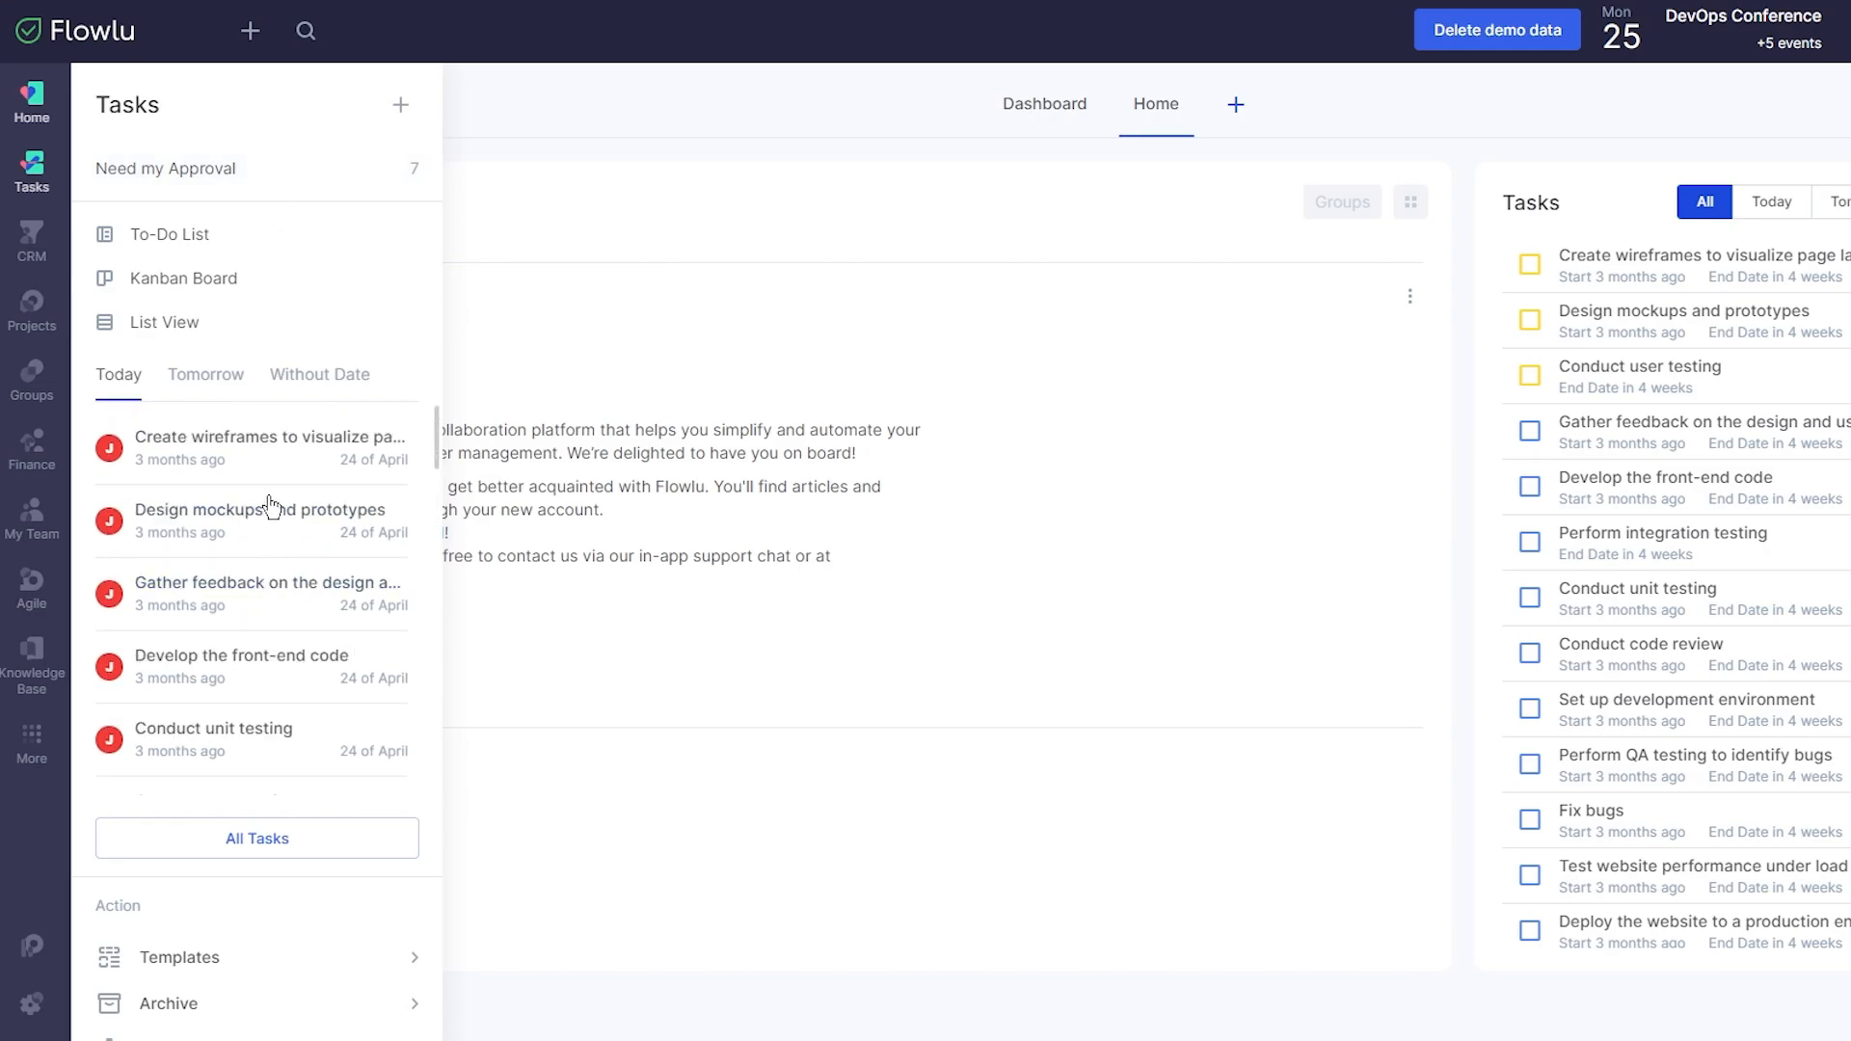
left_click(209, 283)
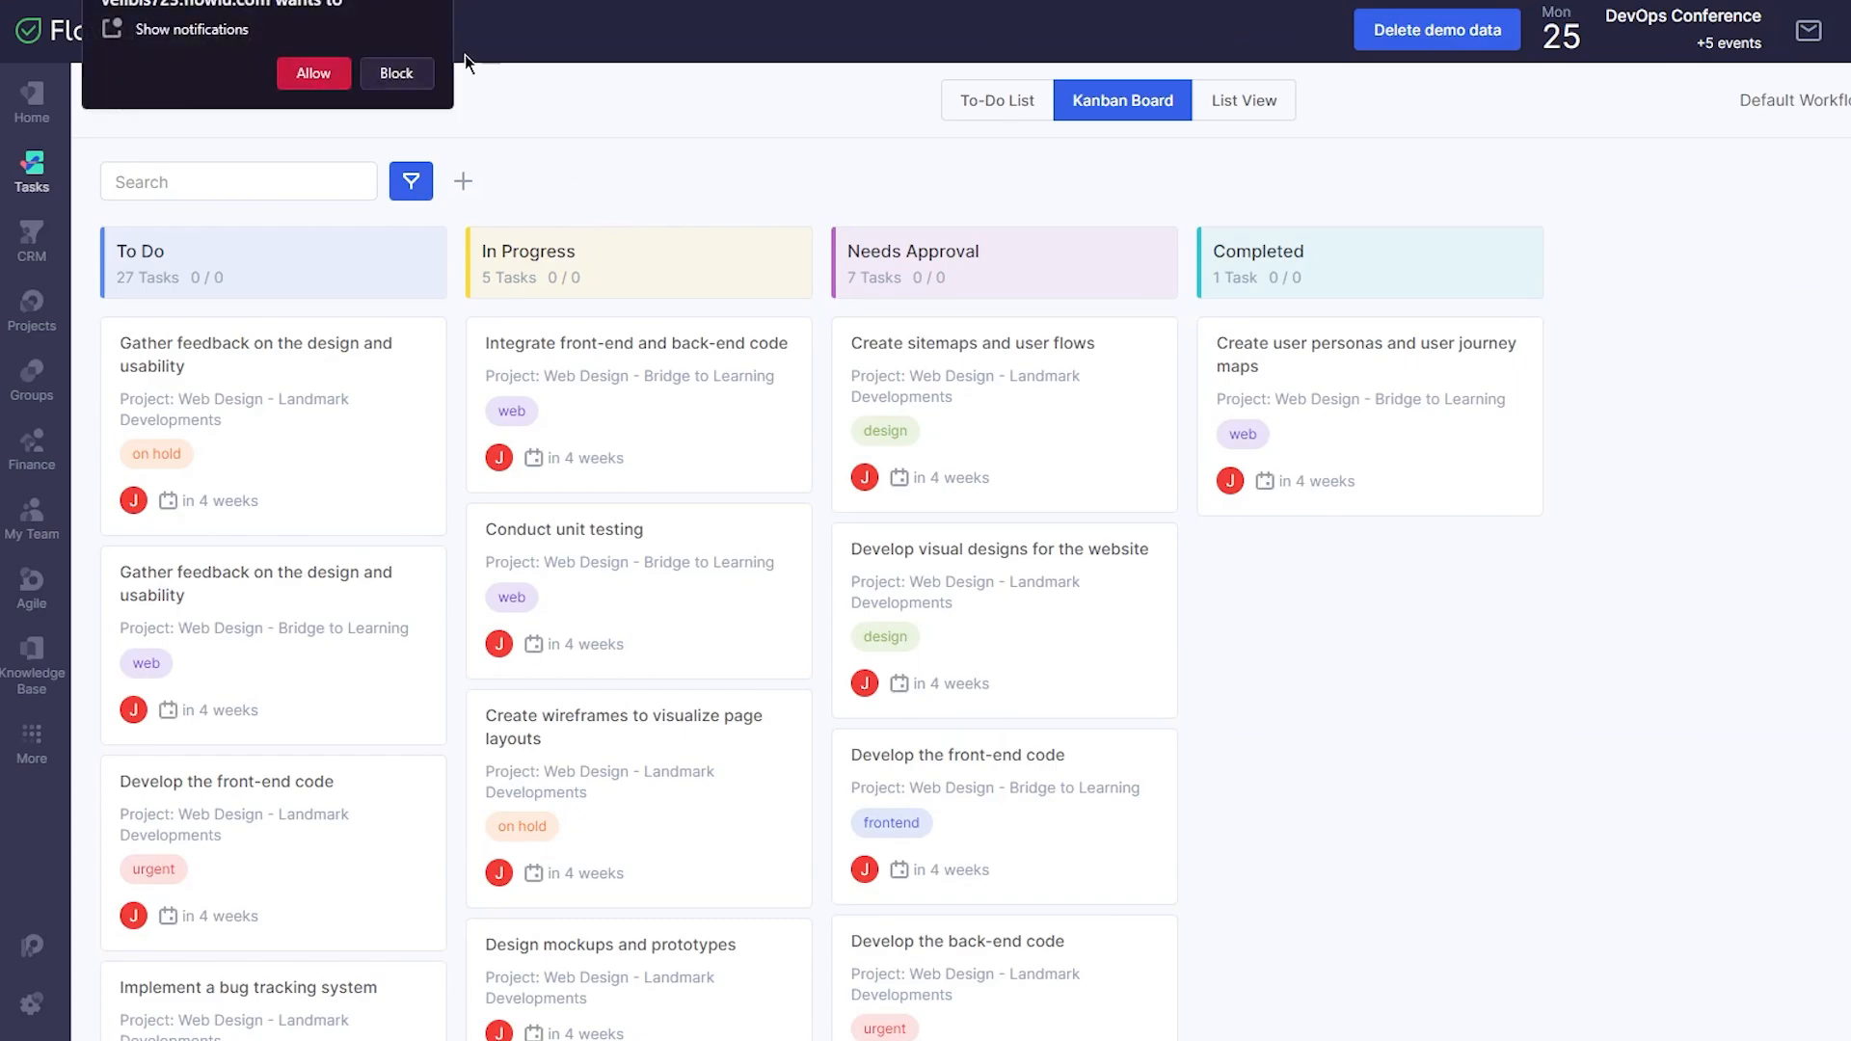
left_click(441, 2)
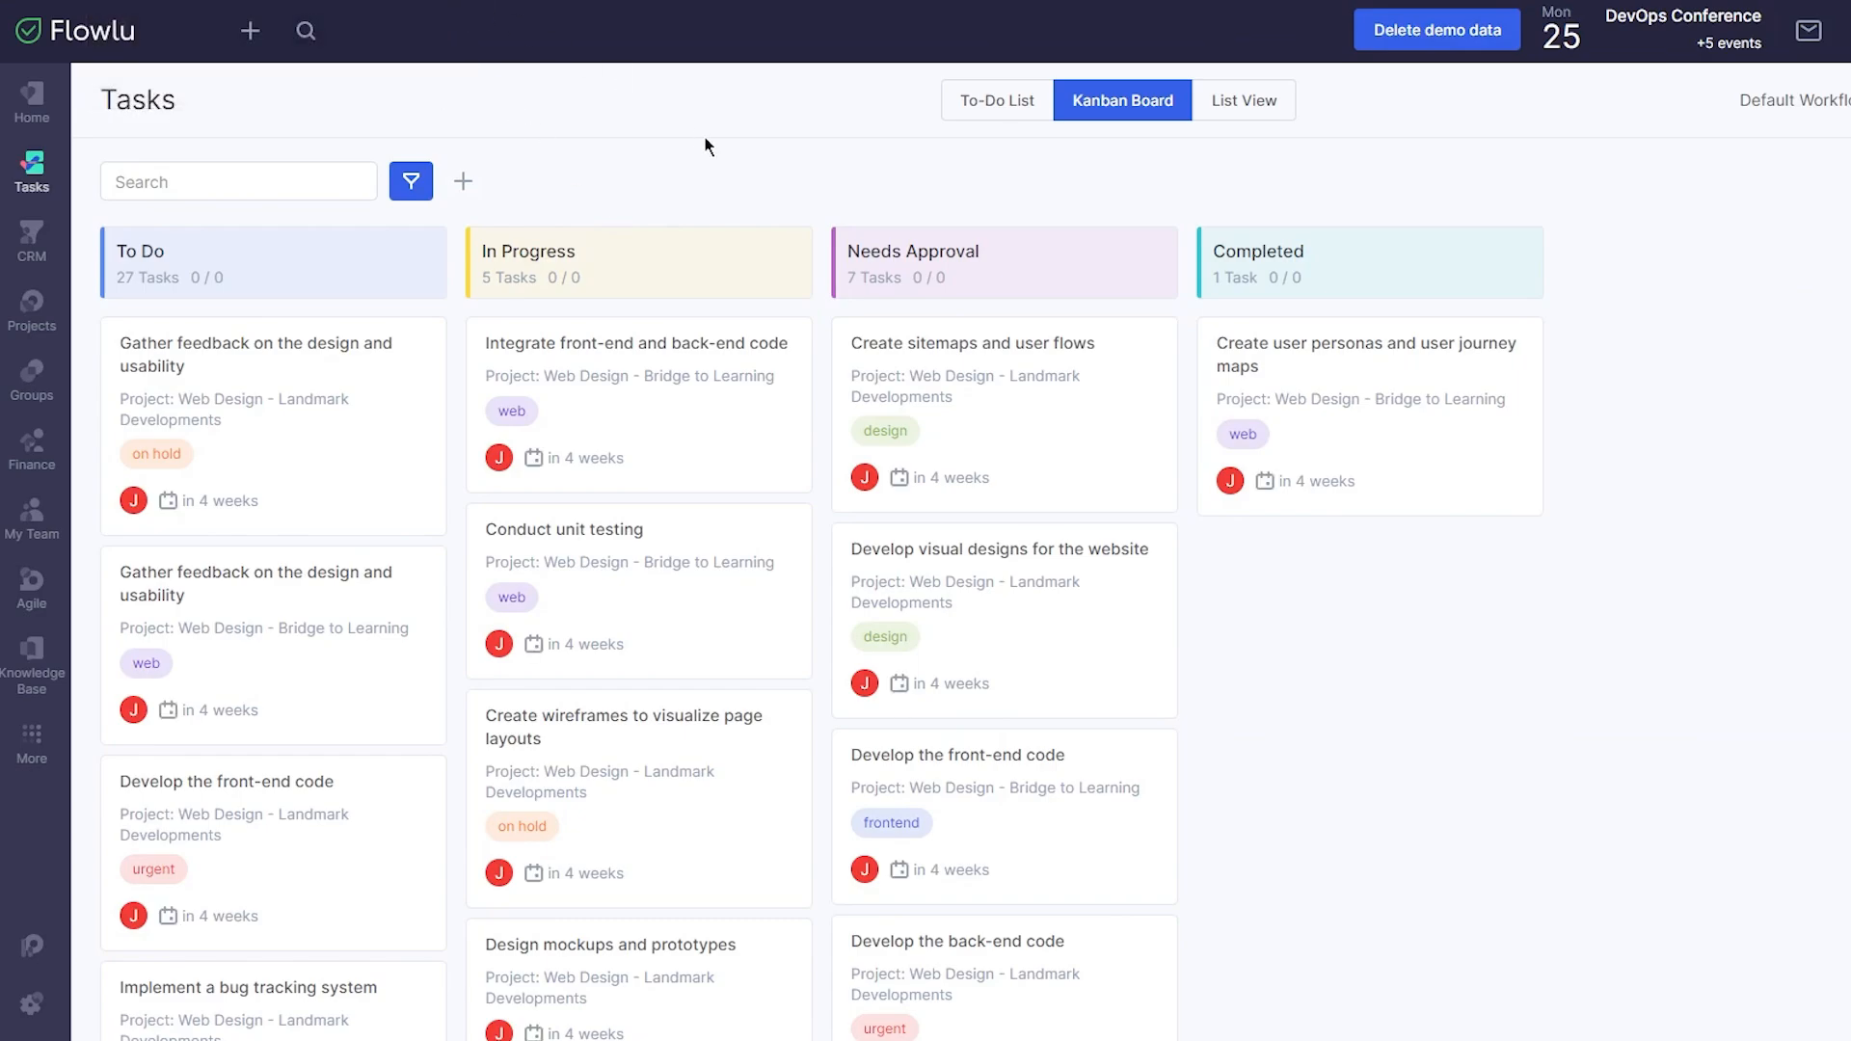
Step: In the To-Do List view, mark the first task, "Gather feedback on the design and usability" for Landmark Developments, as completed
left_click(1020, 111)
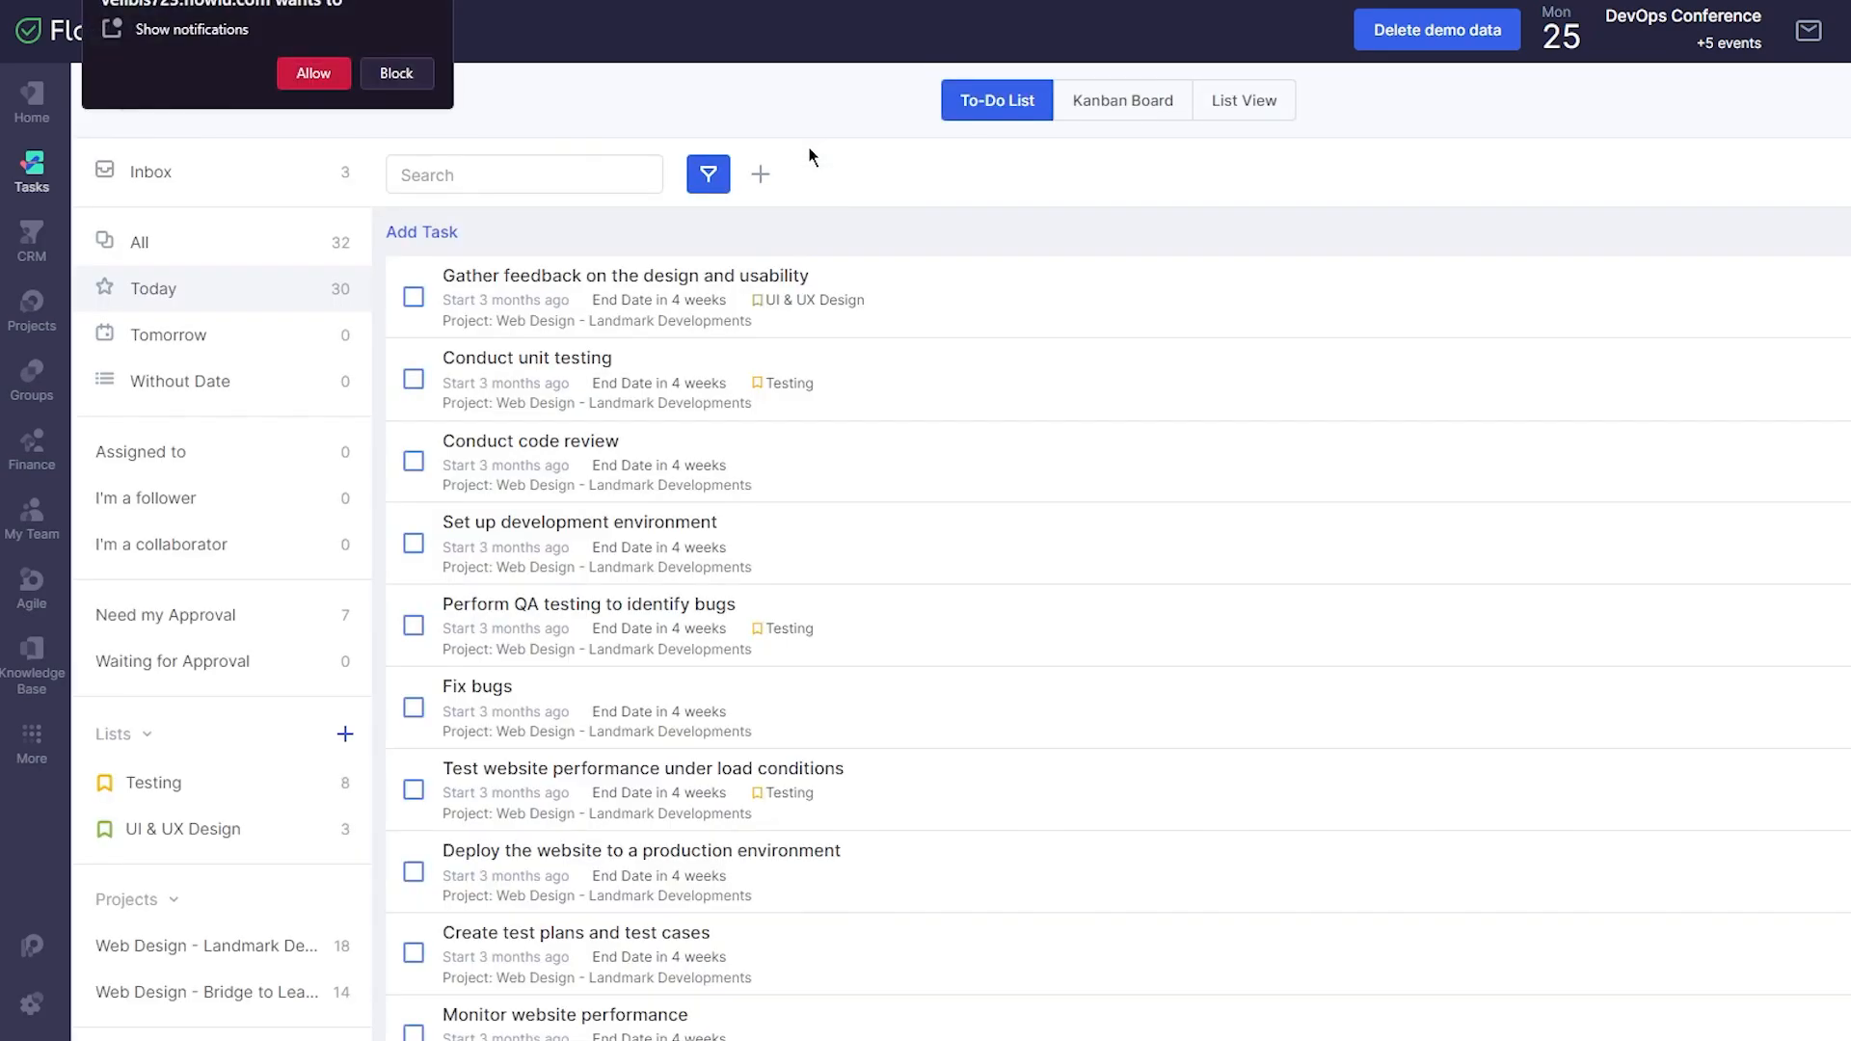
left_click(445, 6)
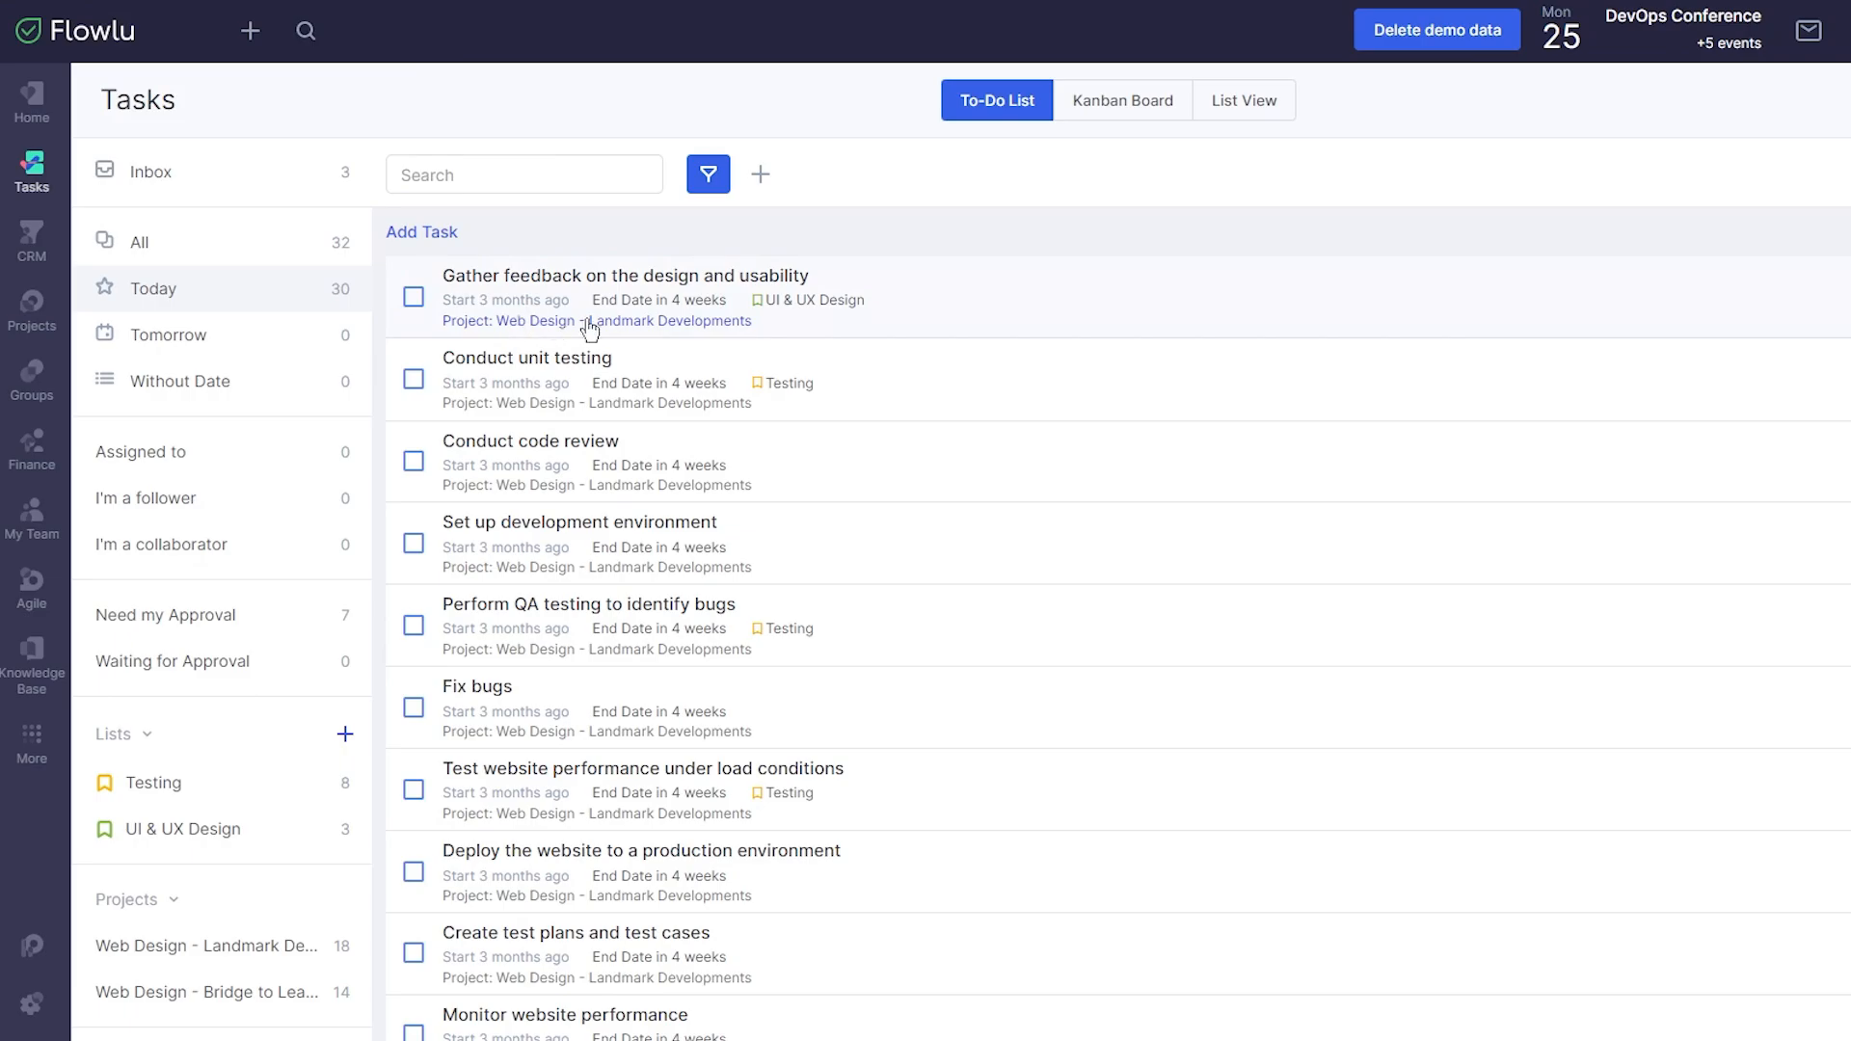
scroll(632, 330, "down", 3)
scroll(631, 331, "up", 3)
left_click(412, 298)
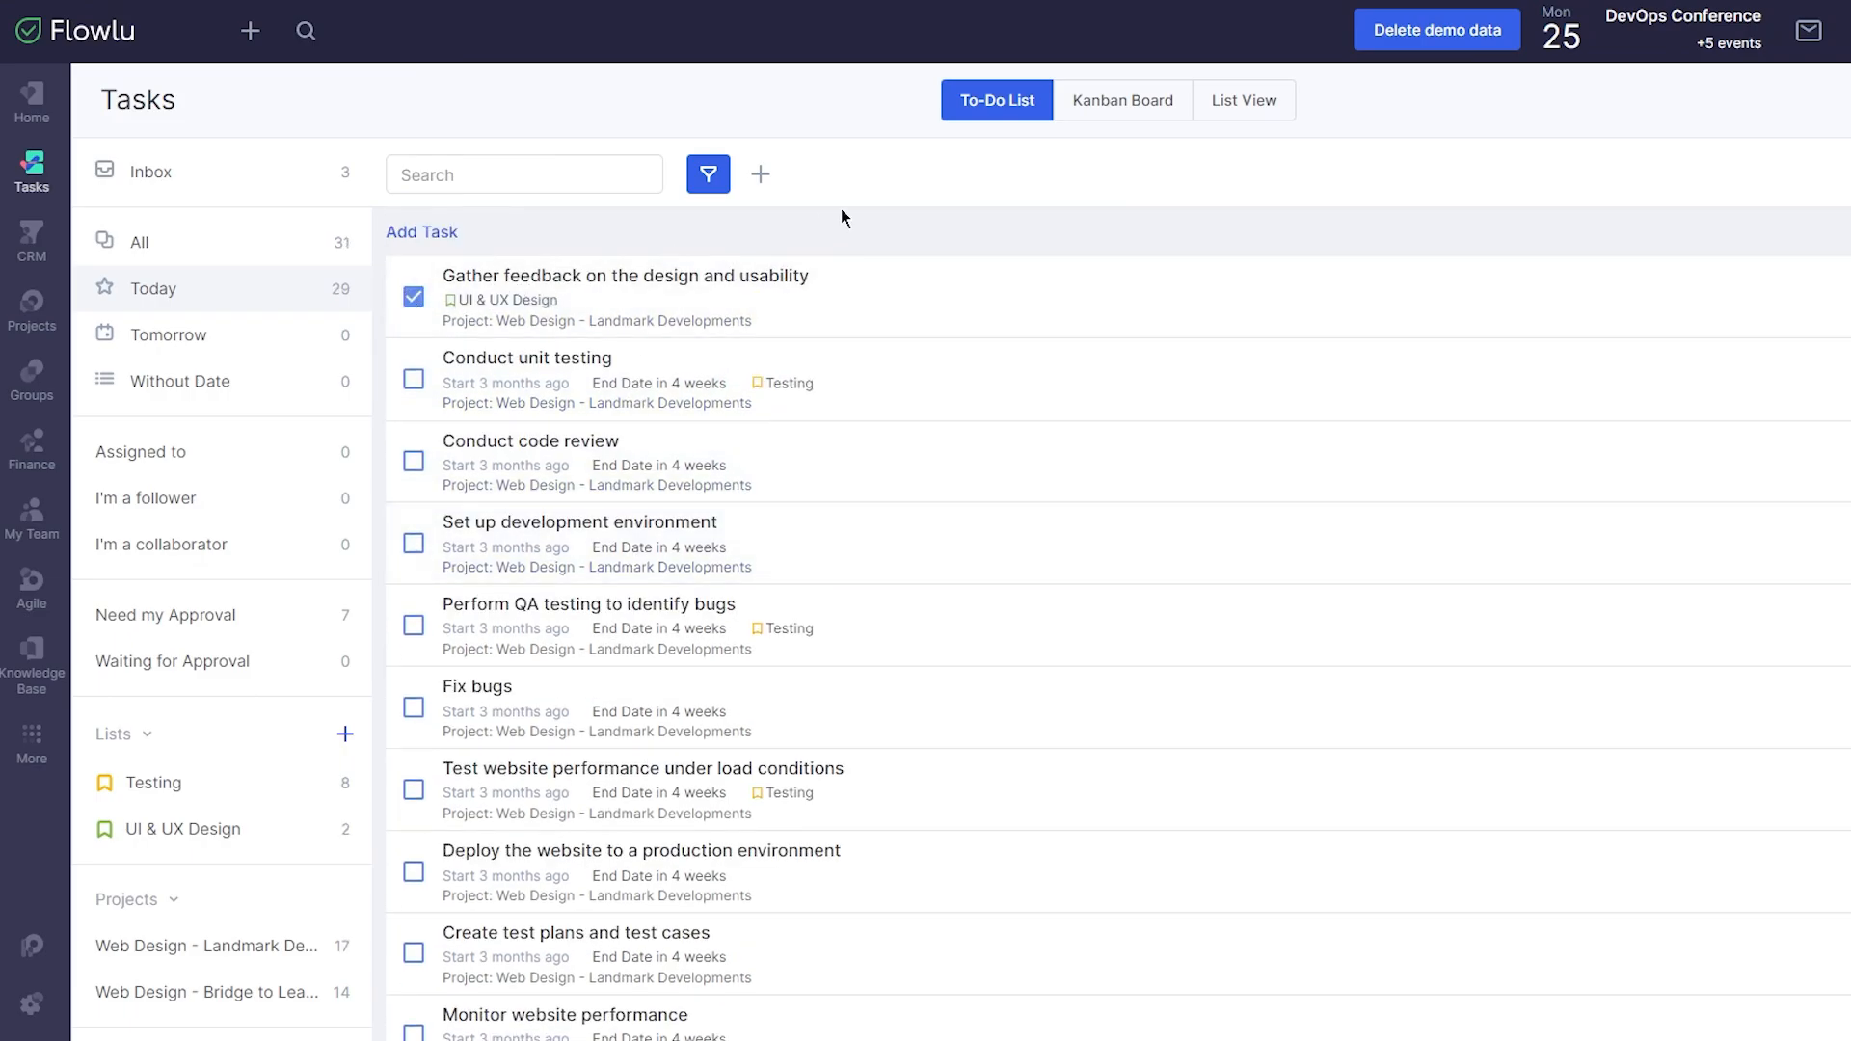
Step: On the Kanban board, move "Create sitemaps and user flows" below "Develop visual designs for the website" in Needs Approval
left_click(1119, 114)
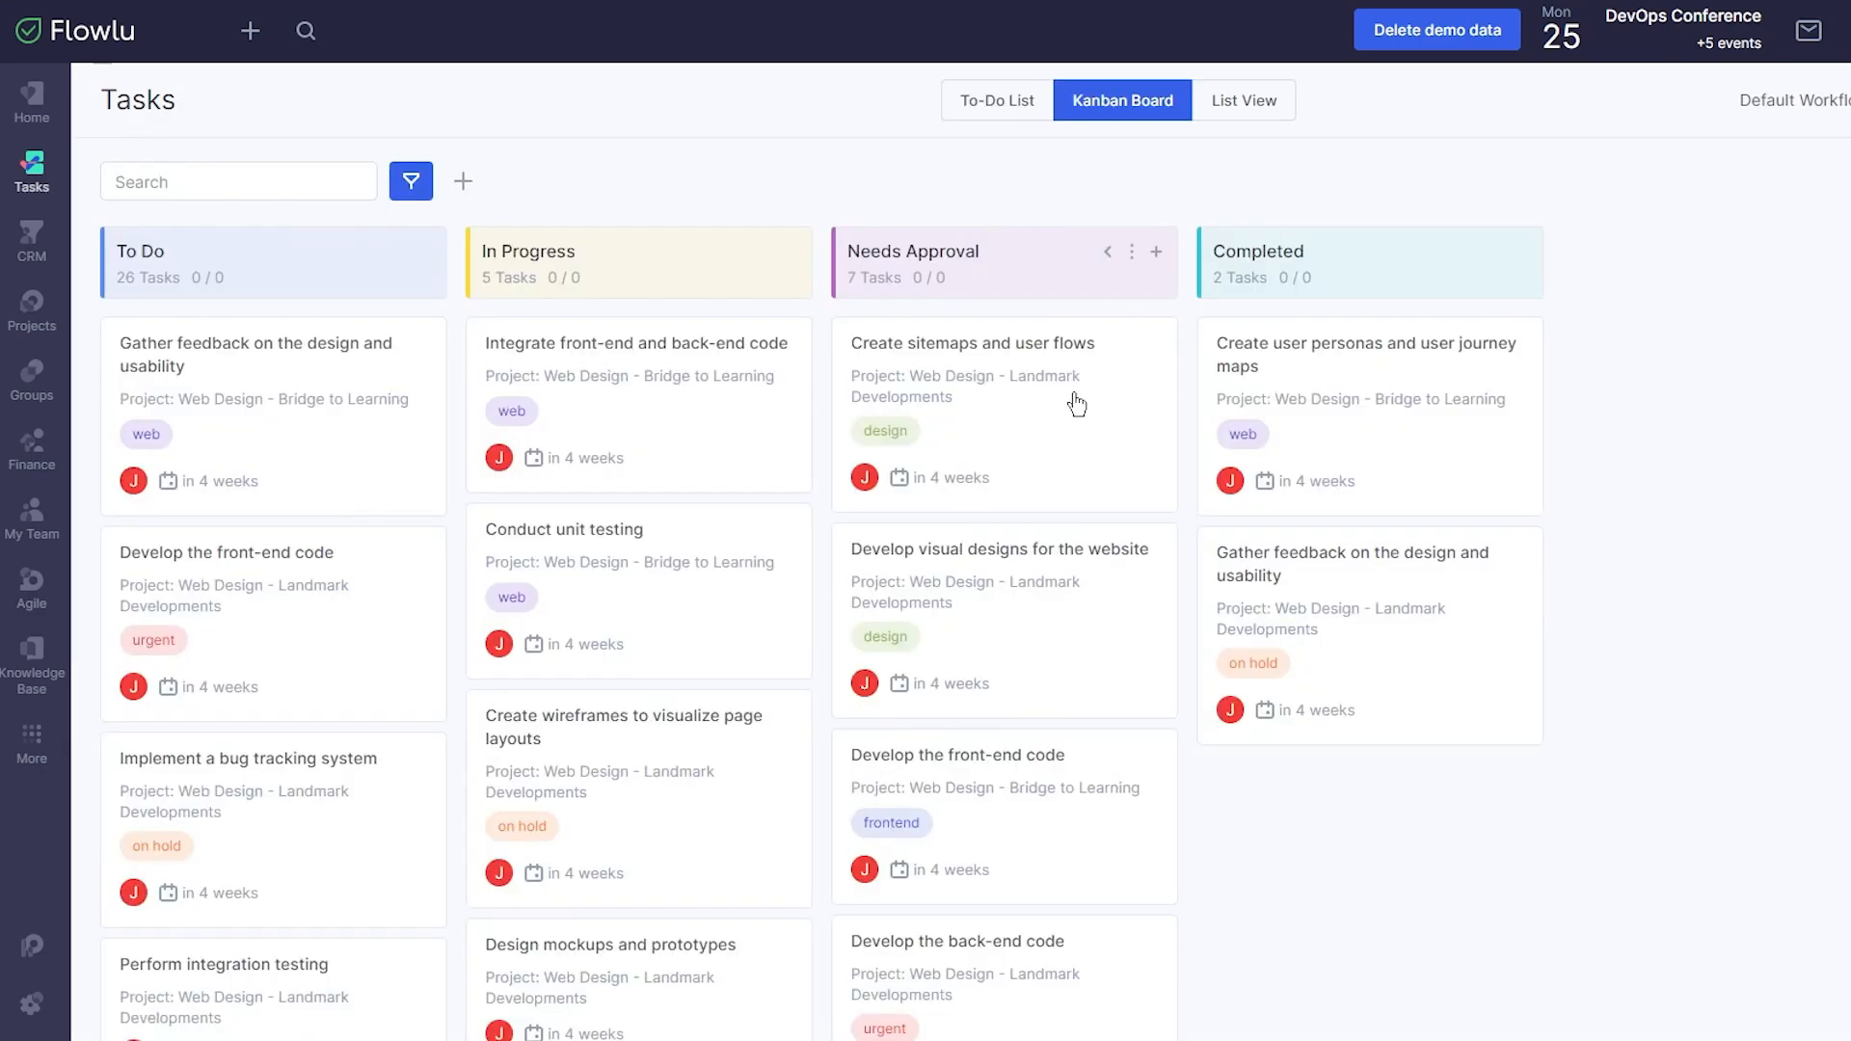
left_click_drag(1077, 405, 983, 453)
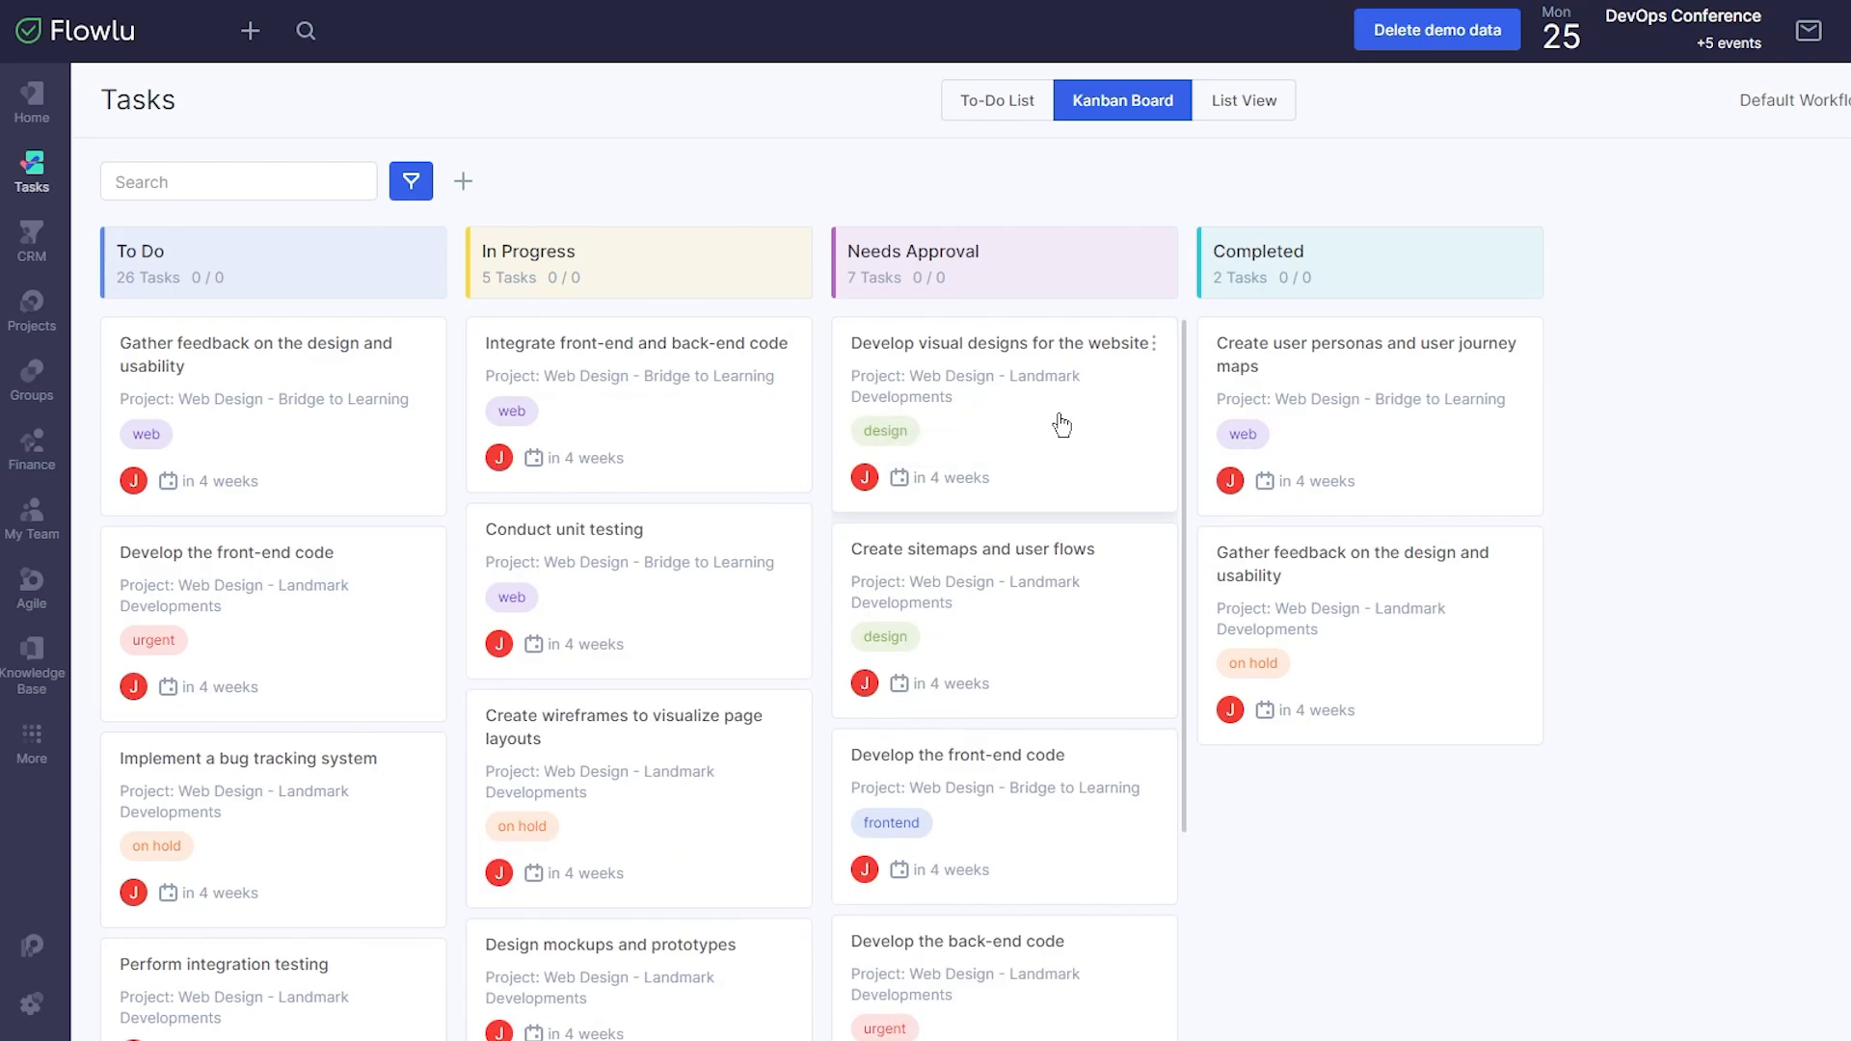
Step: Move "Integrate front-end and back-end code" and Needs Approval's "Develop the front-end code" to Completed, and "Gather feedback on the design and usability" to In Progress
left_click_drag(722, 390, 1292, 453)
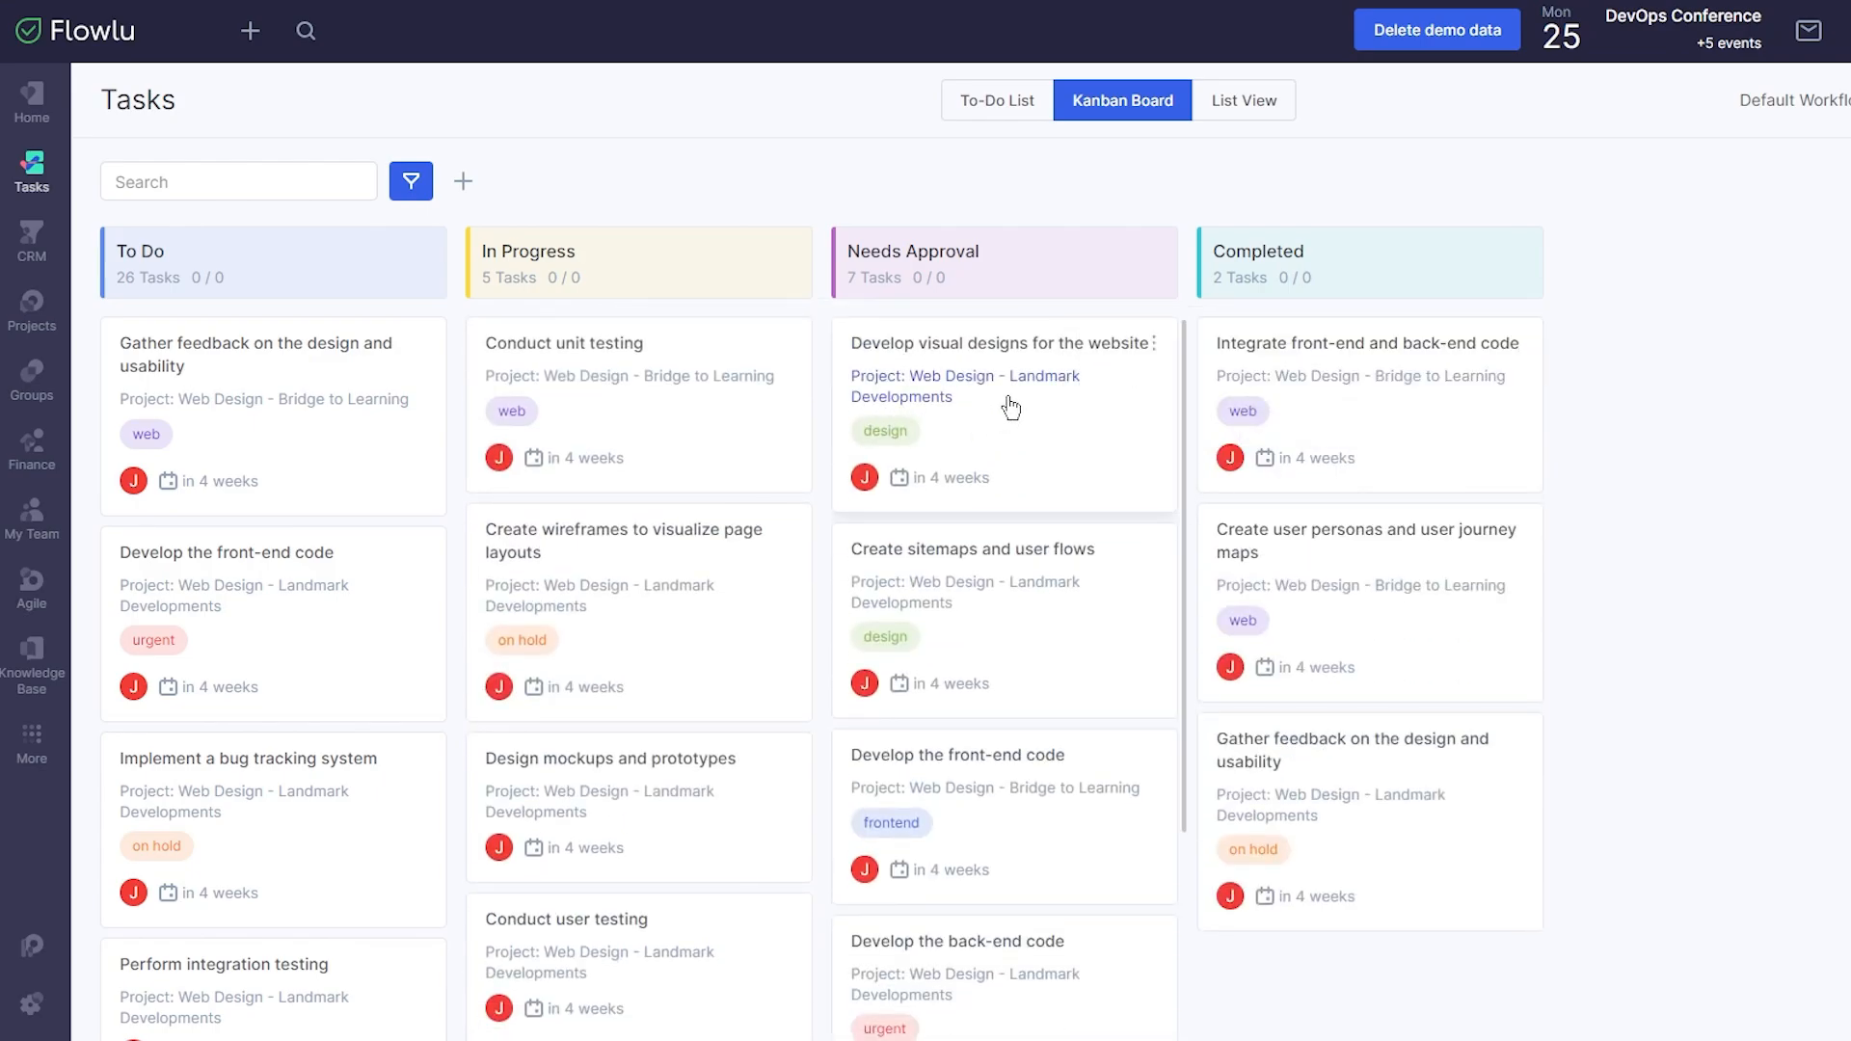
left_click_drag(992, 839, 1407, 653)
left_click_drag(348, 480, 716, 494)
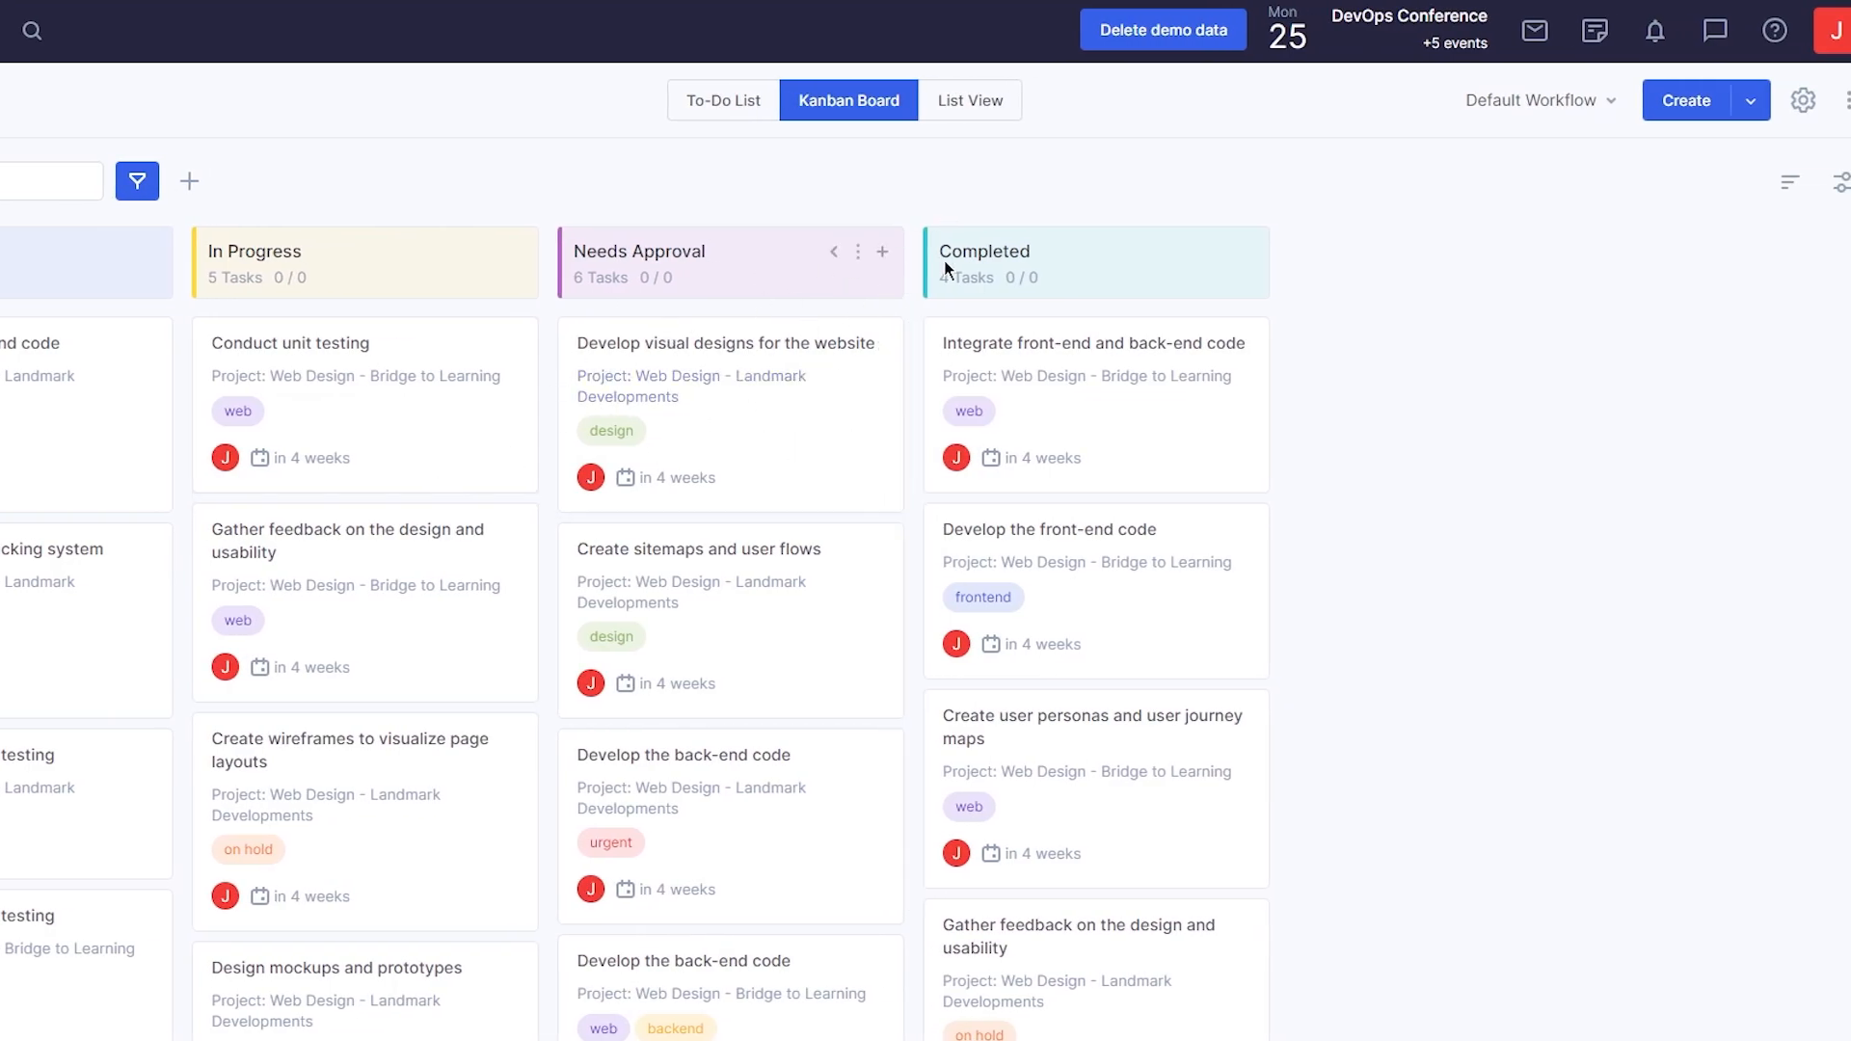
Step: Start a new task titled "test" with the description "lkhjhk jhkj hkj h iugy rthd cgfxc bvnb"
left_click(1678, 100)
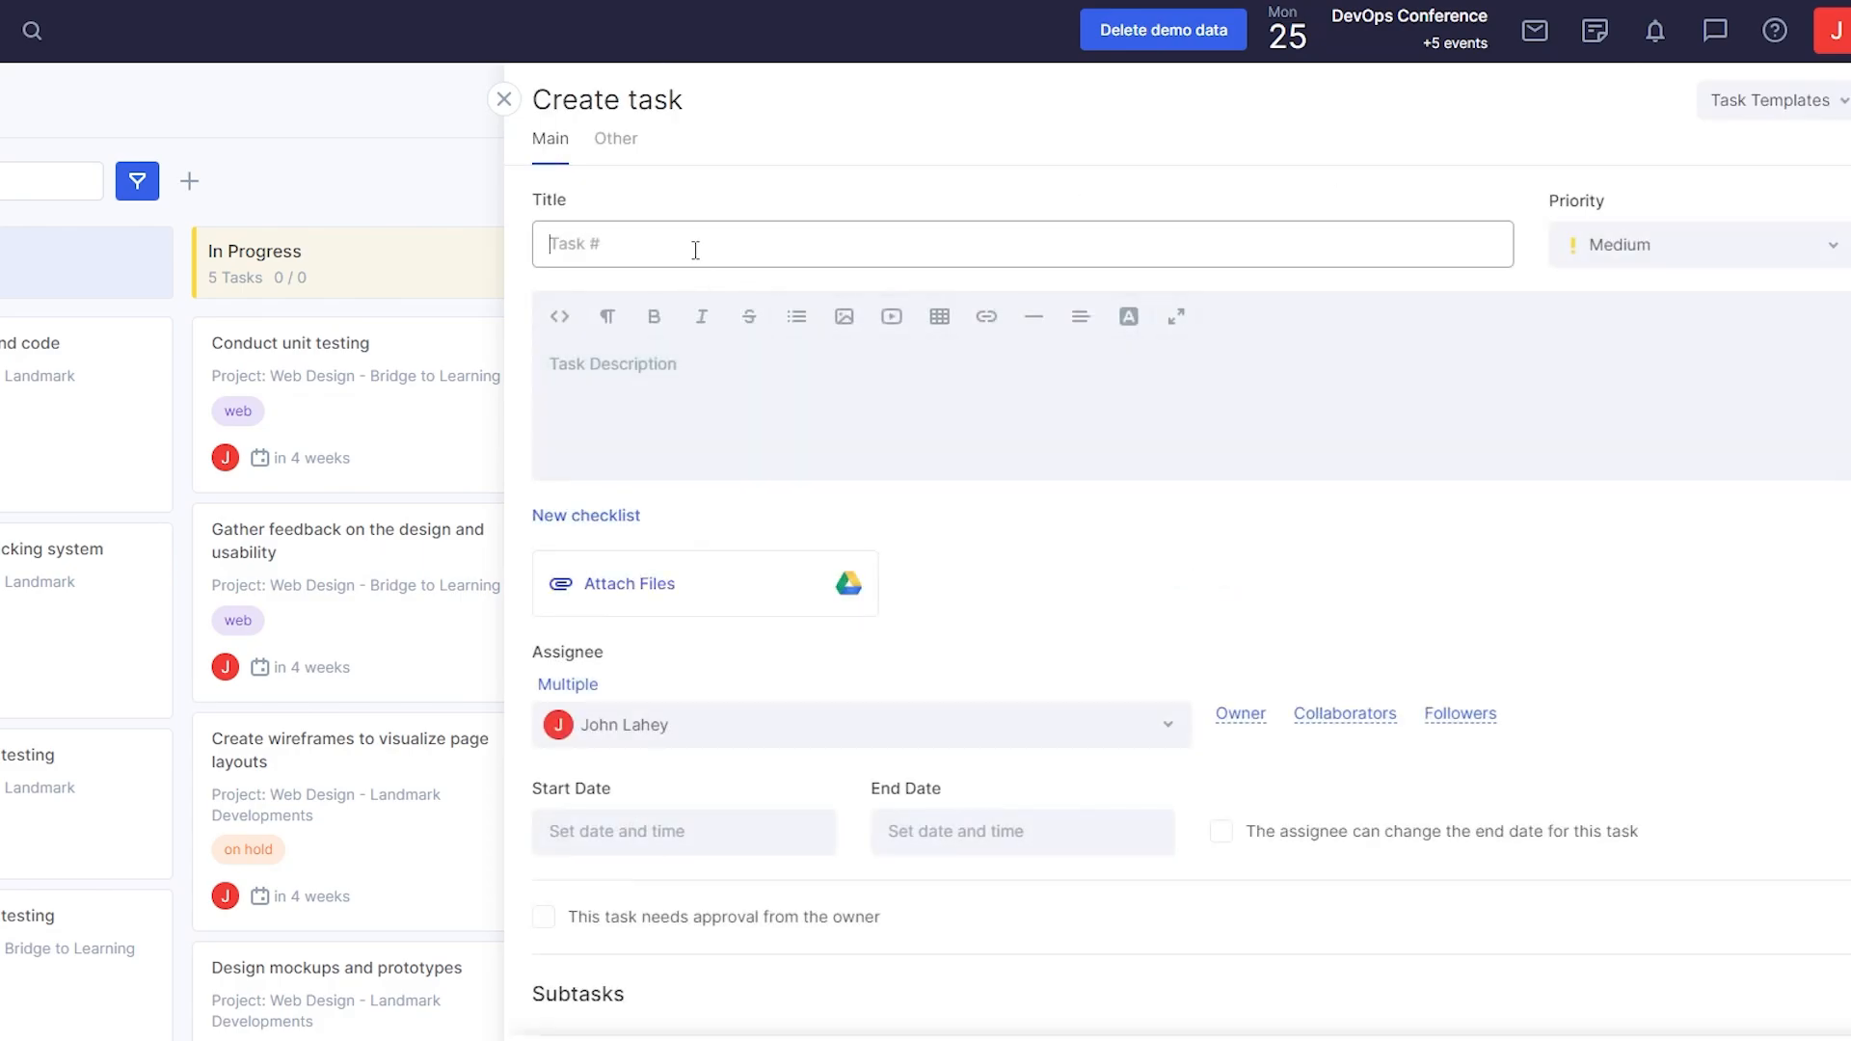
type("test")
left_click(667, 380)
type("lkhjhk jhkj hkj h iugy rthd cgfxc bvnb")
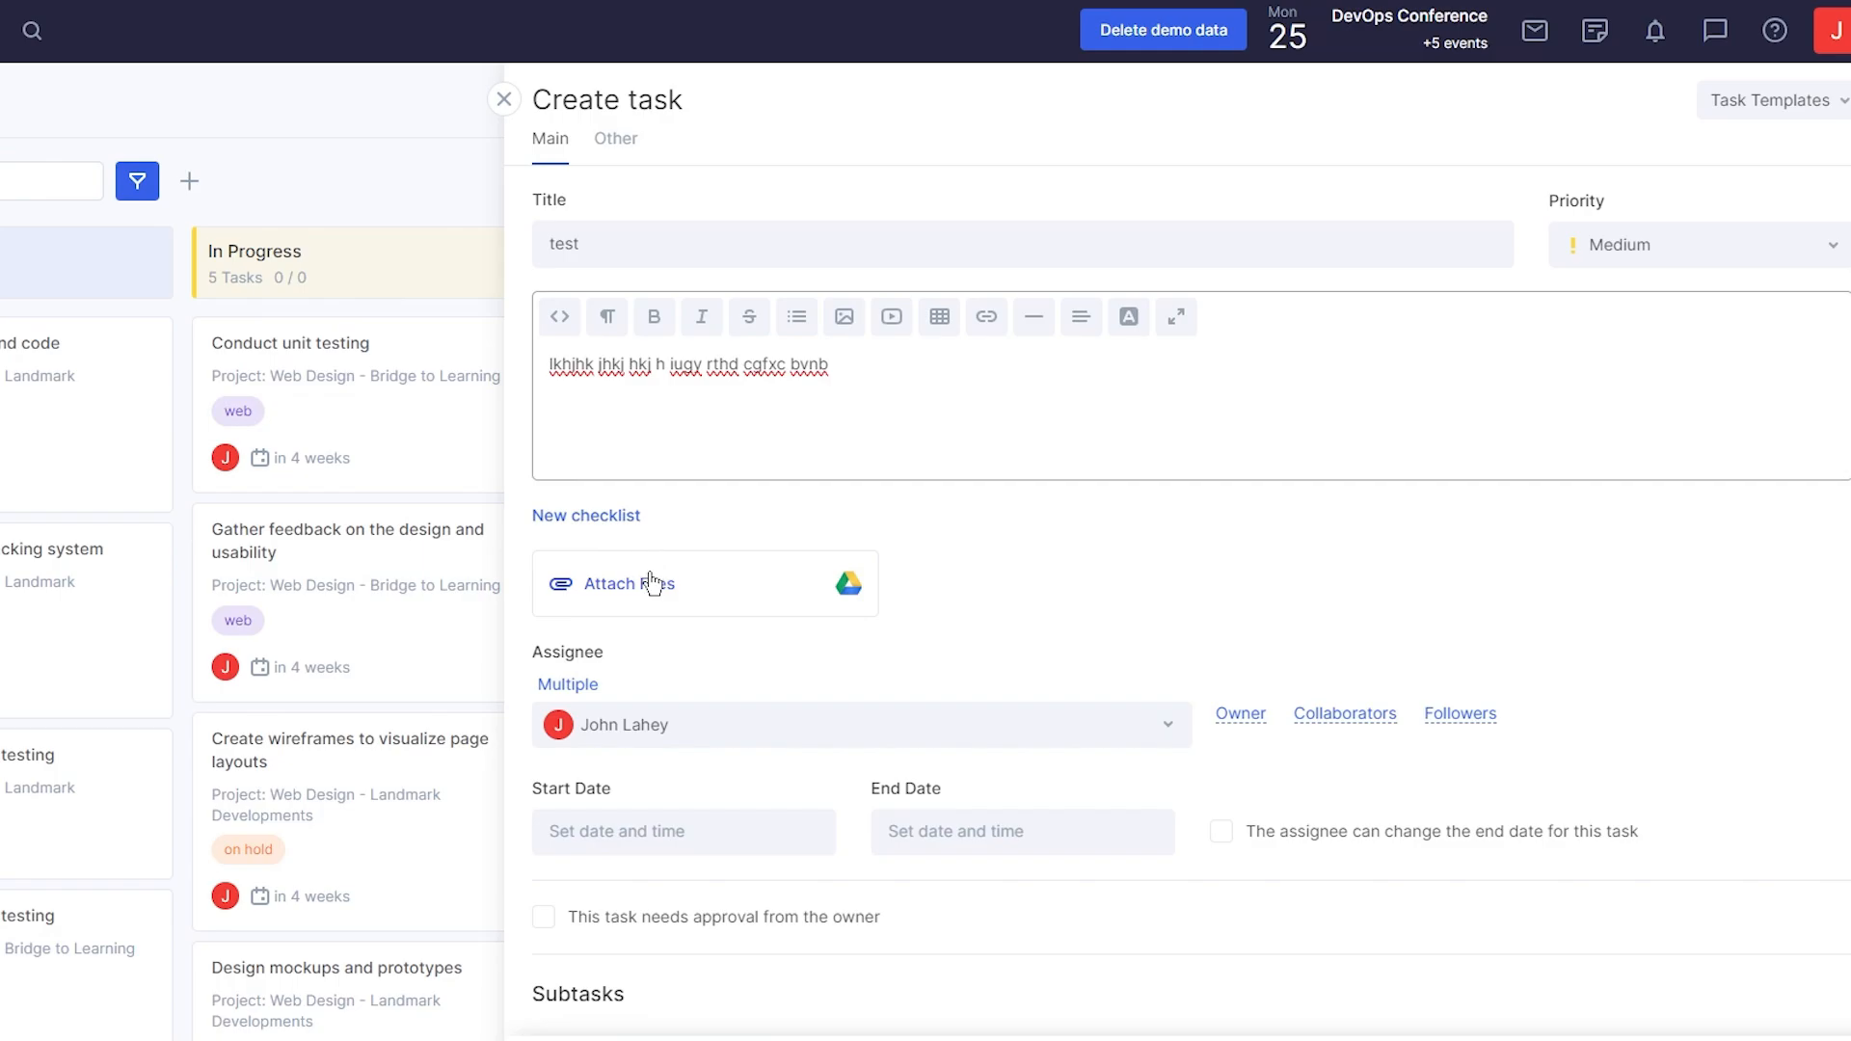
Step: Set the task's start date to 03.27.2024 and end date to 04.05.2024 11:59 pm, and save it
scroll(711, 538, "down", 1)
left_click(704, 740)
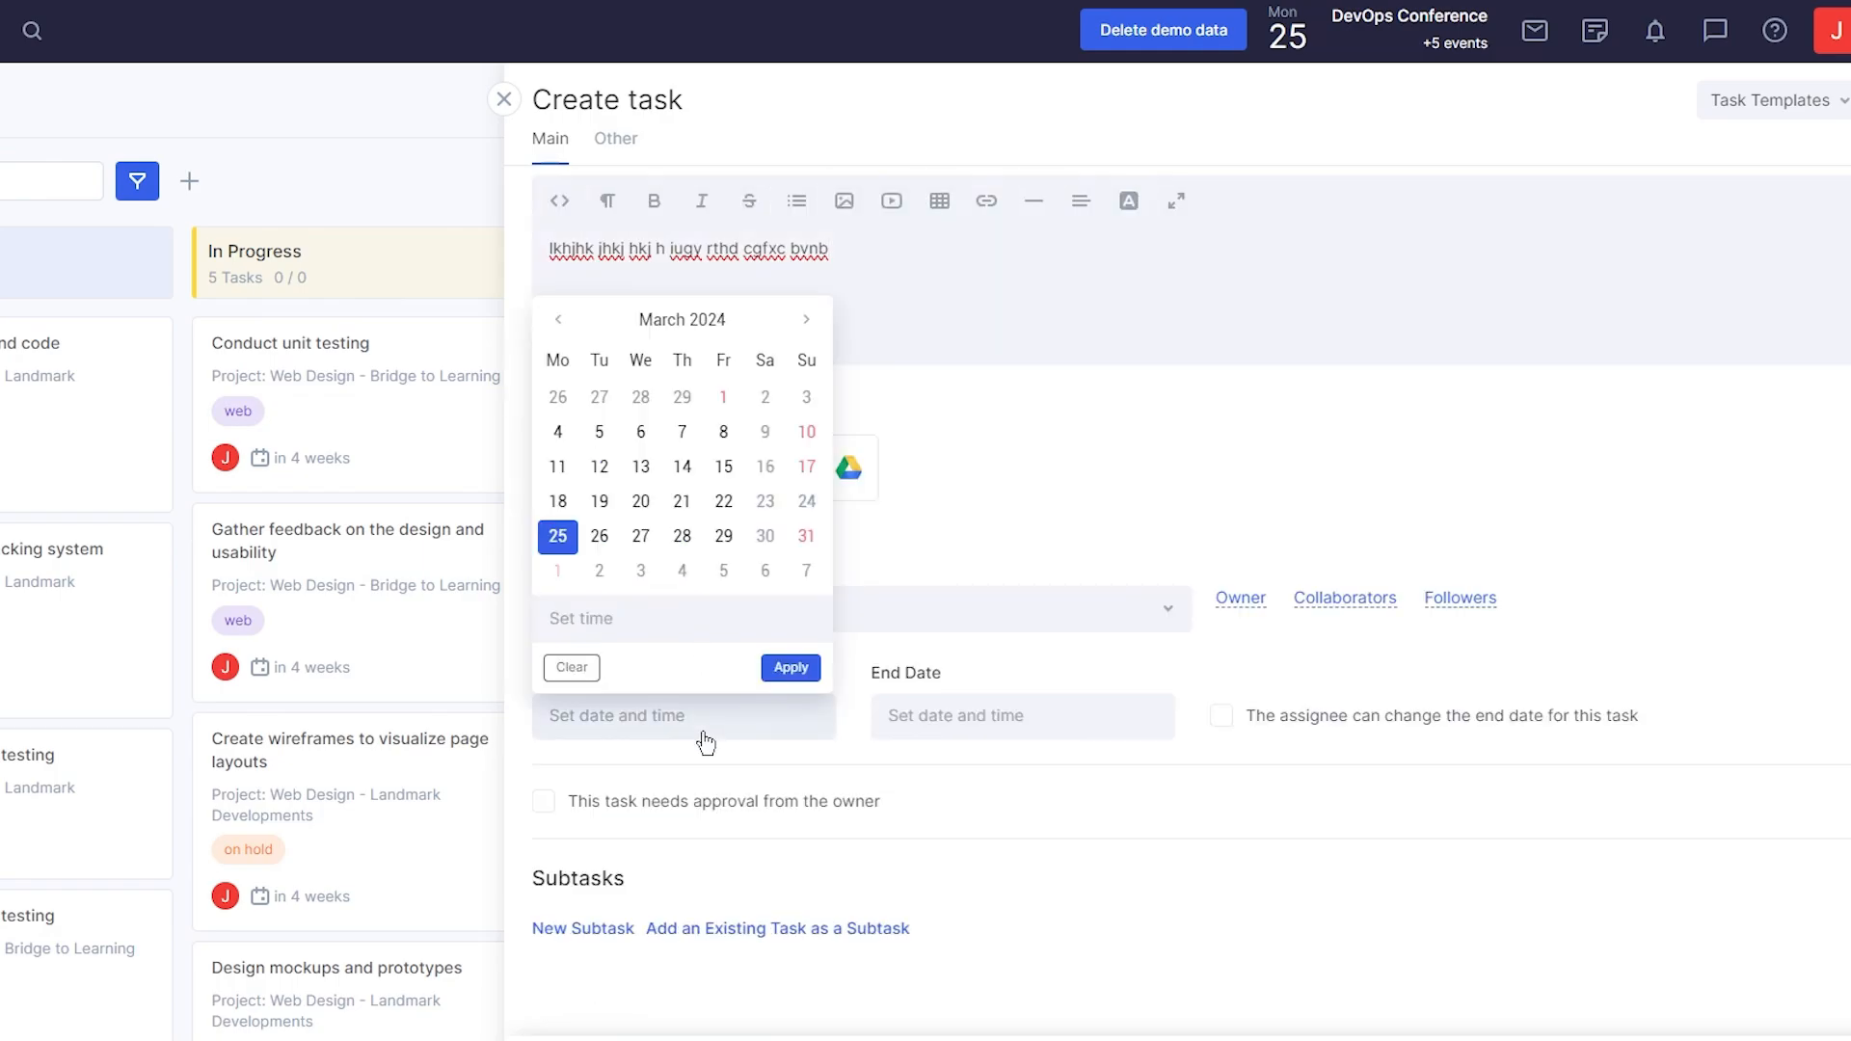
left_click(641, 536)
left_click(926, 714)
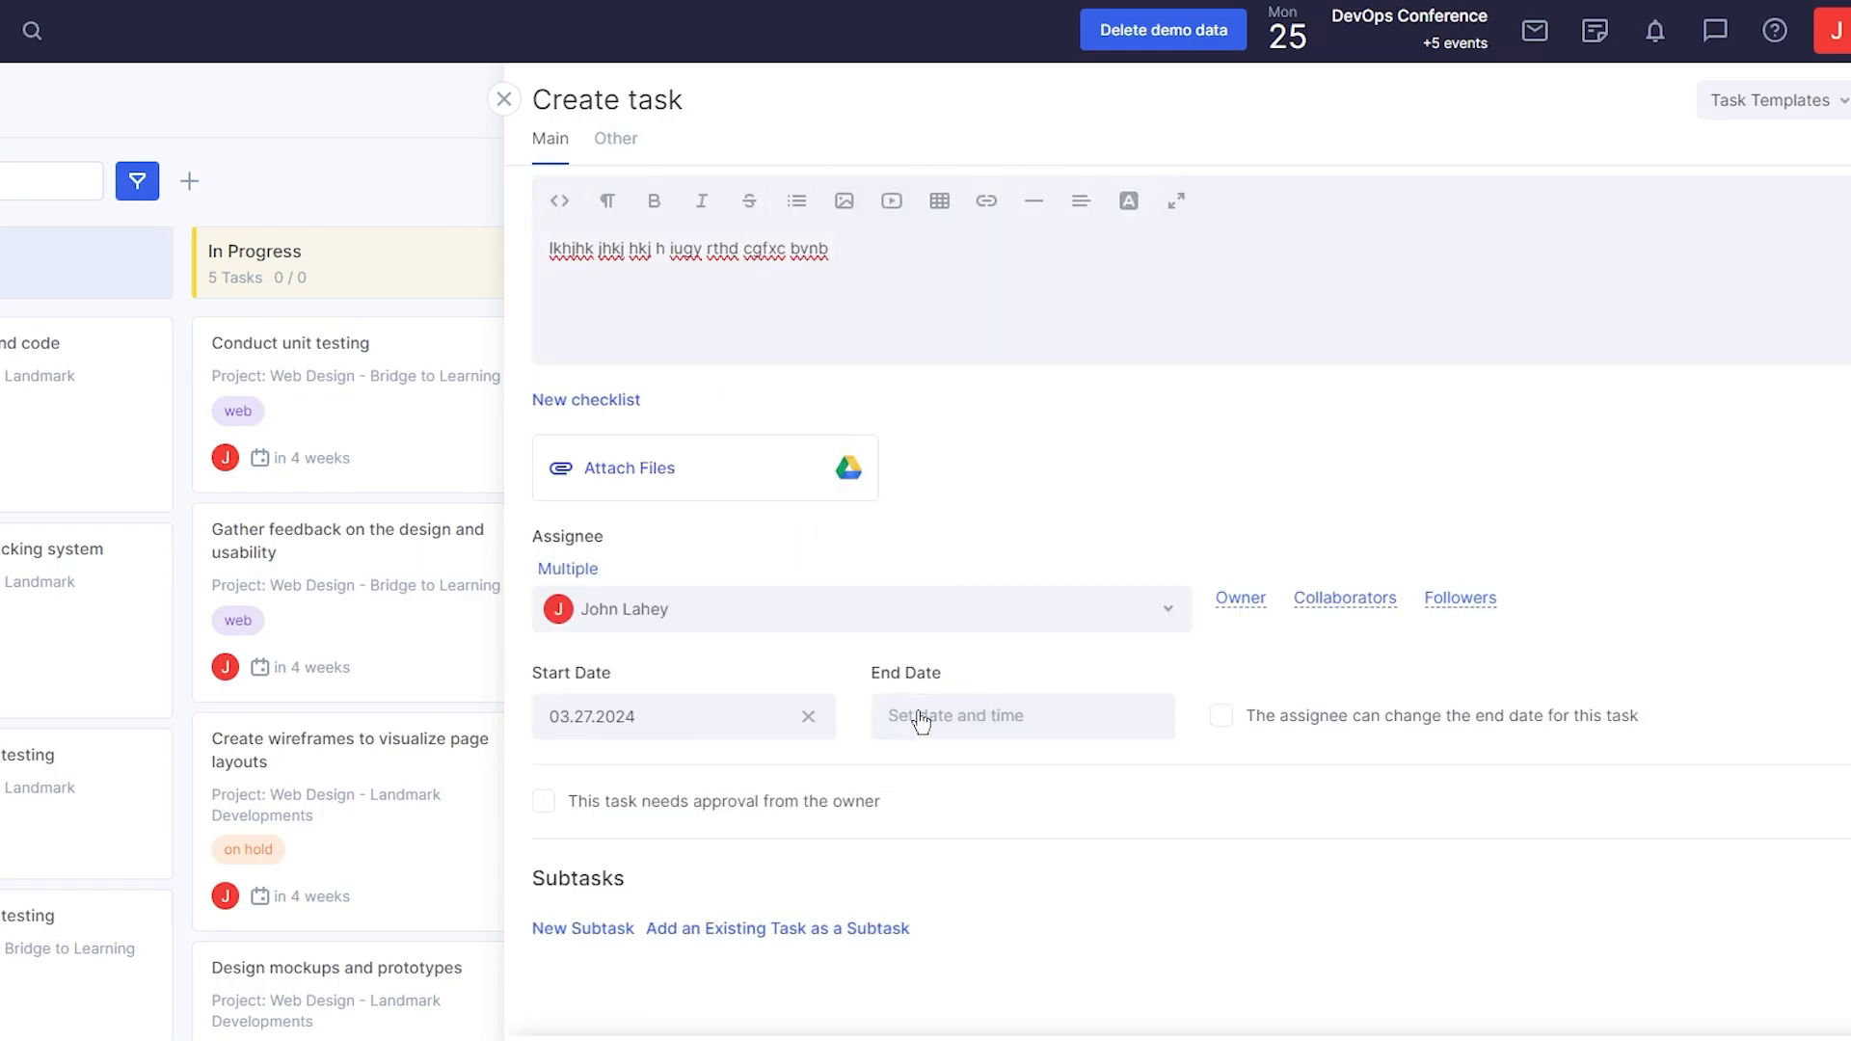
left_click(1063, 569)
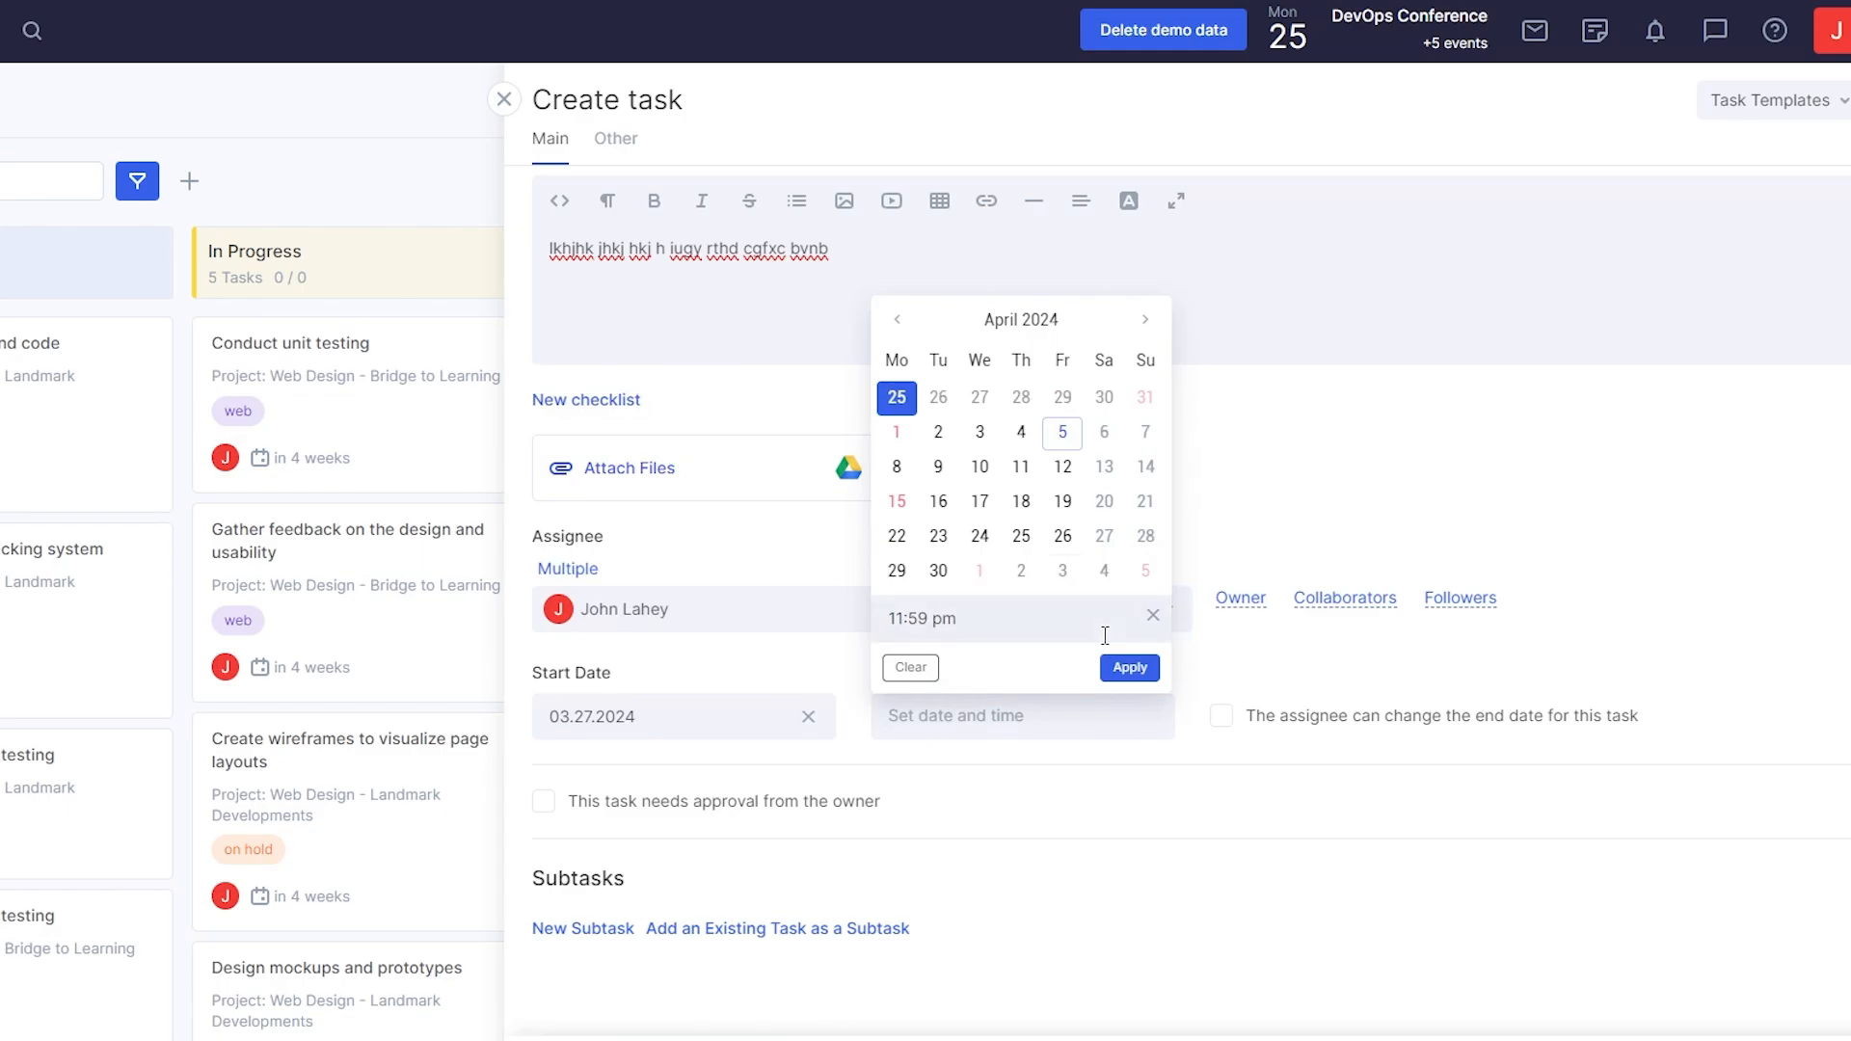
left_click(1118, 668)
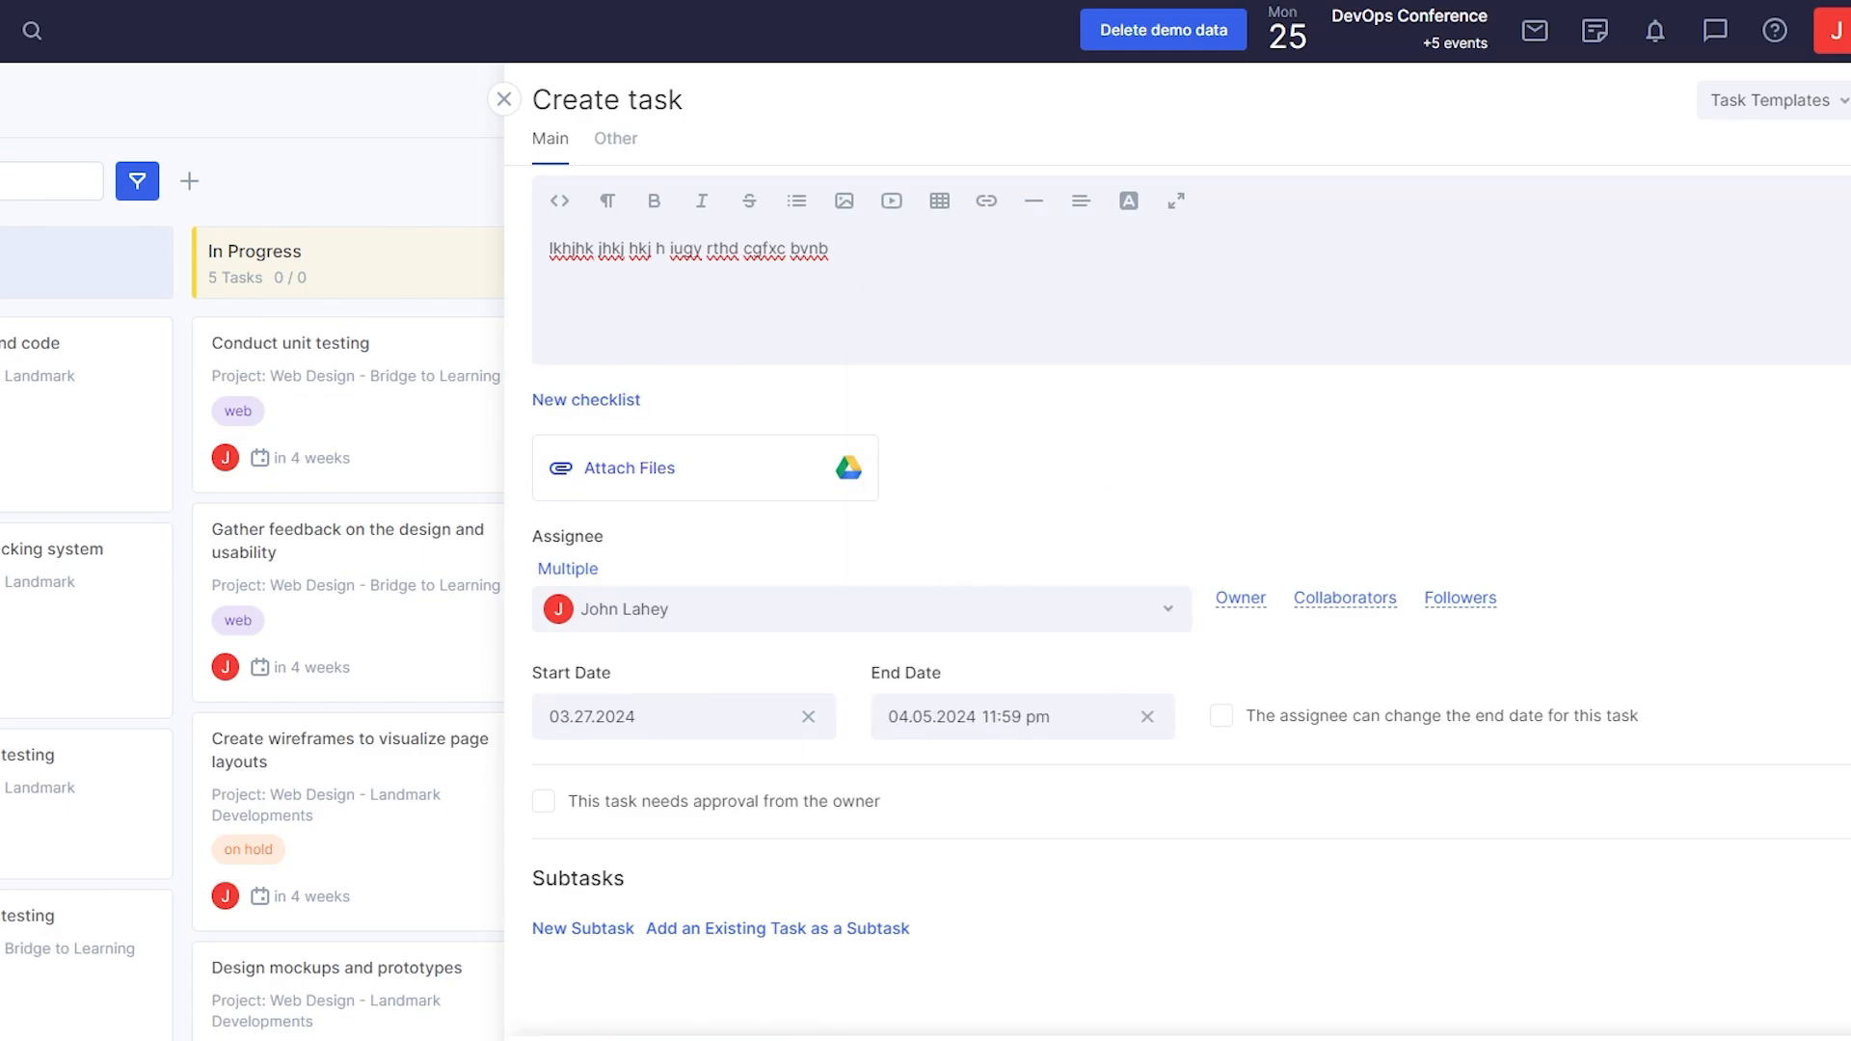
left_click(578, 1040)
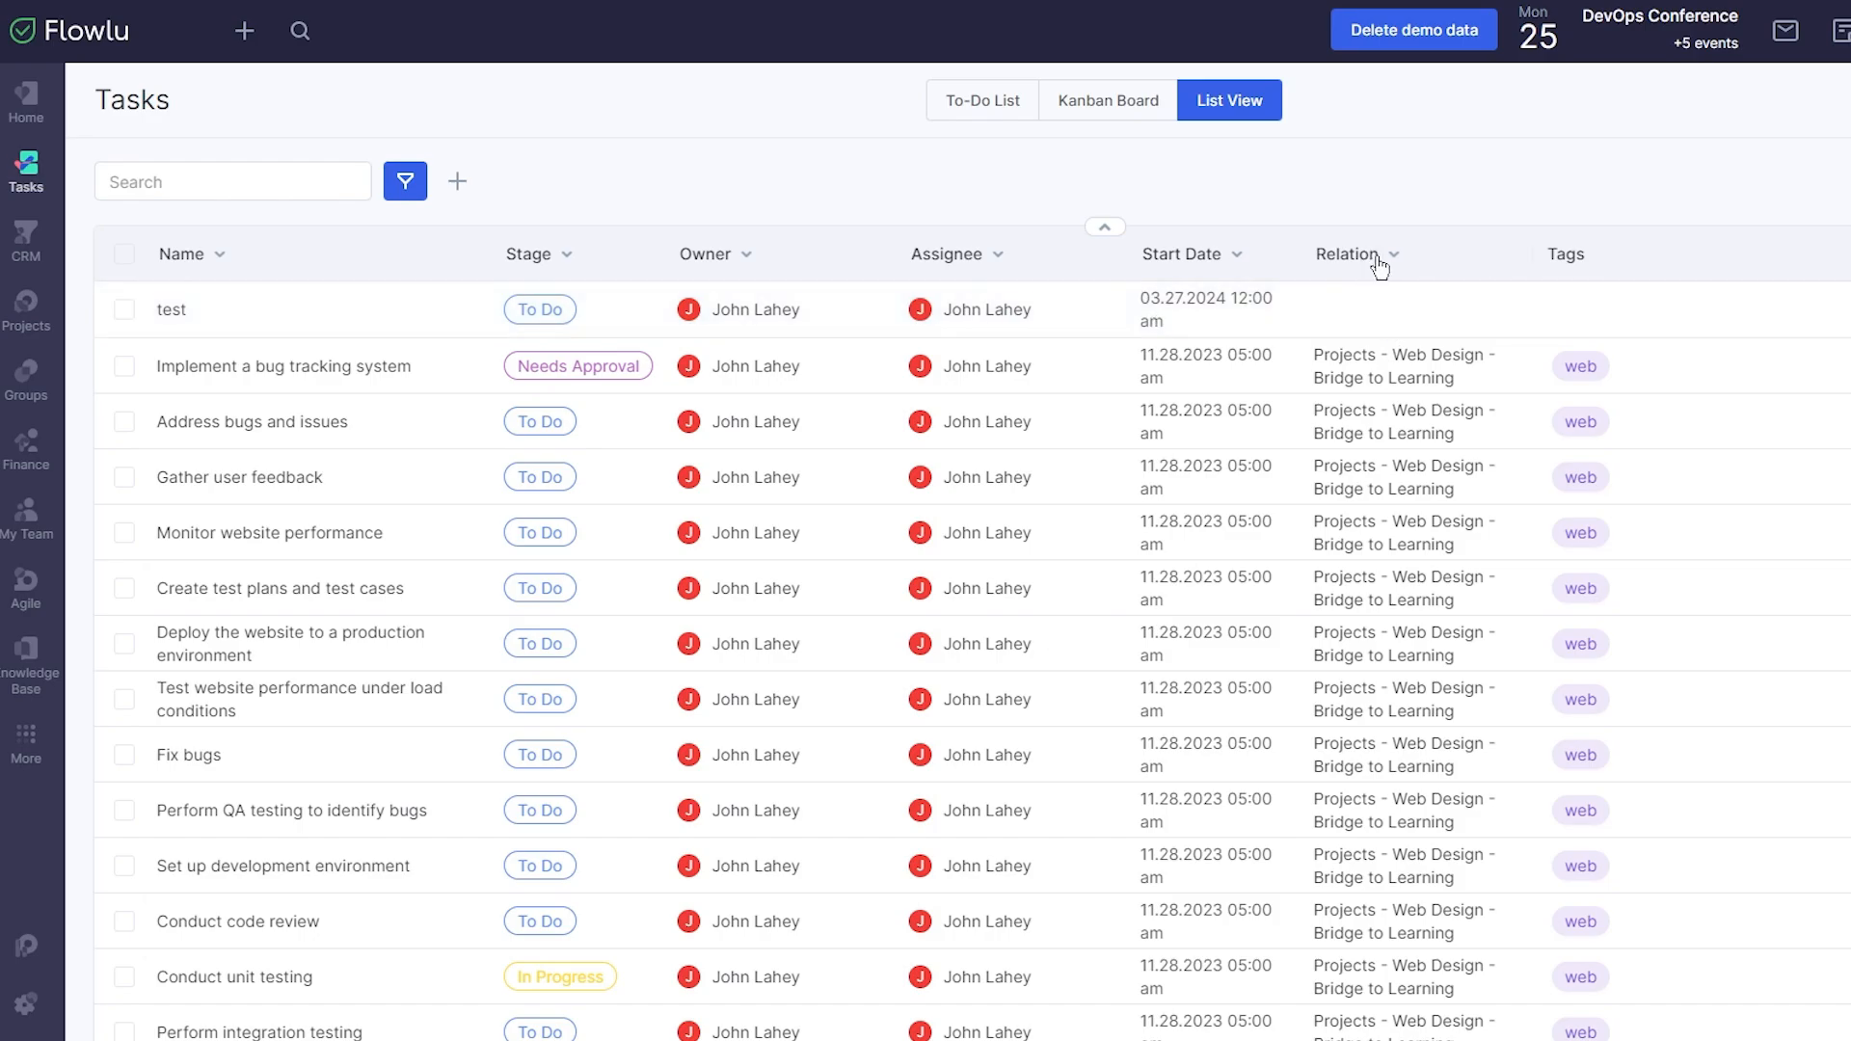
Step: Look through the task list, and open the CRM's Opportunities to view their board and list
scroll(1365, 299, "down", 5)
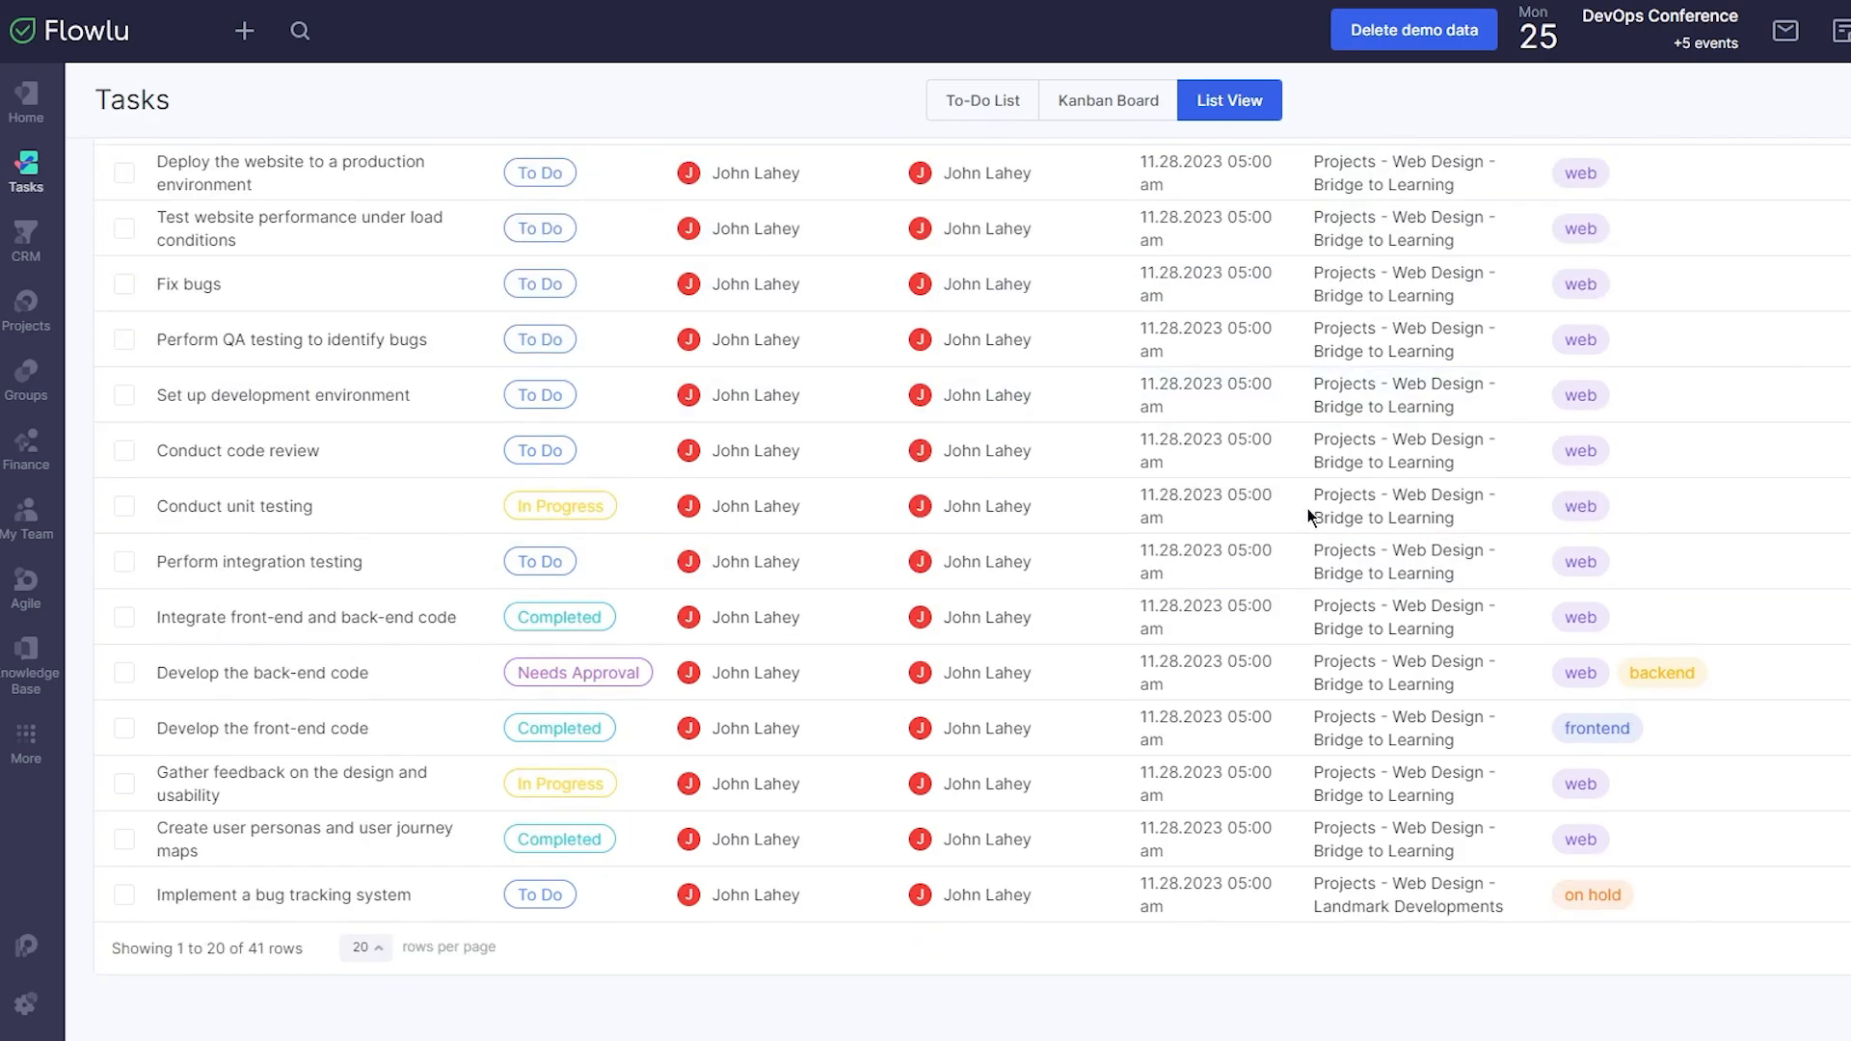
scroll(1307, 507, "up", 5)
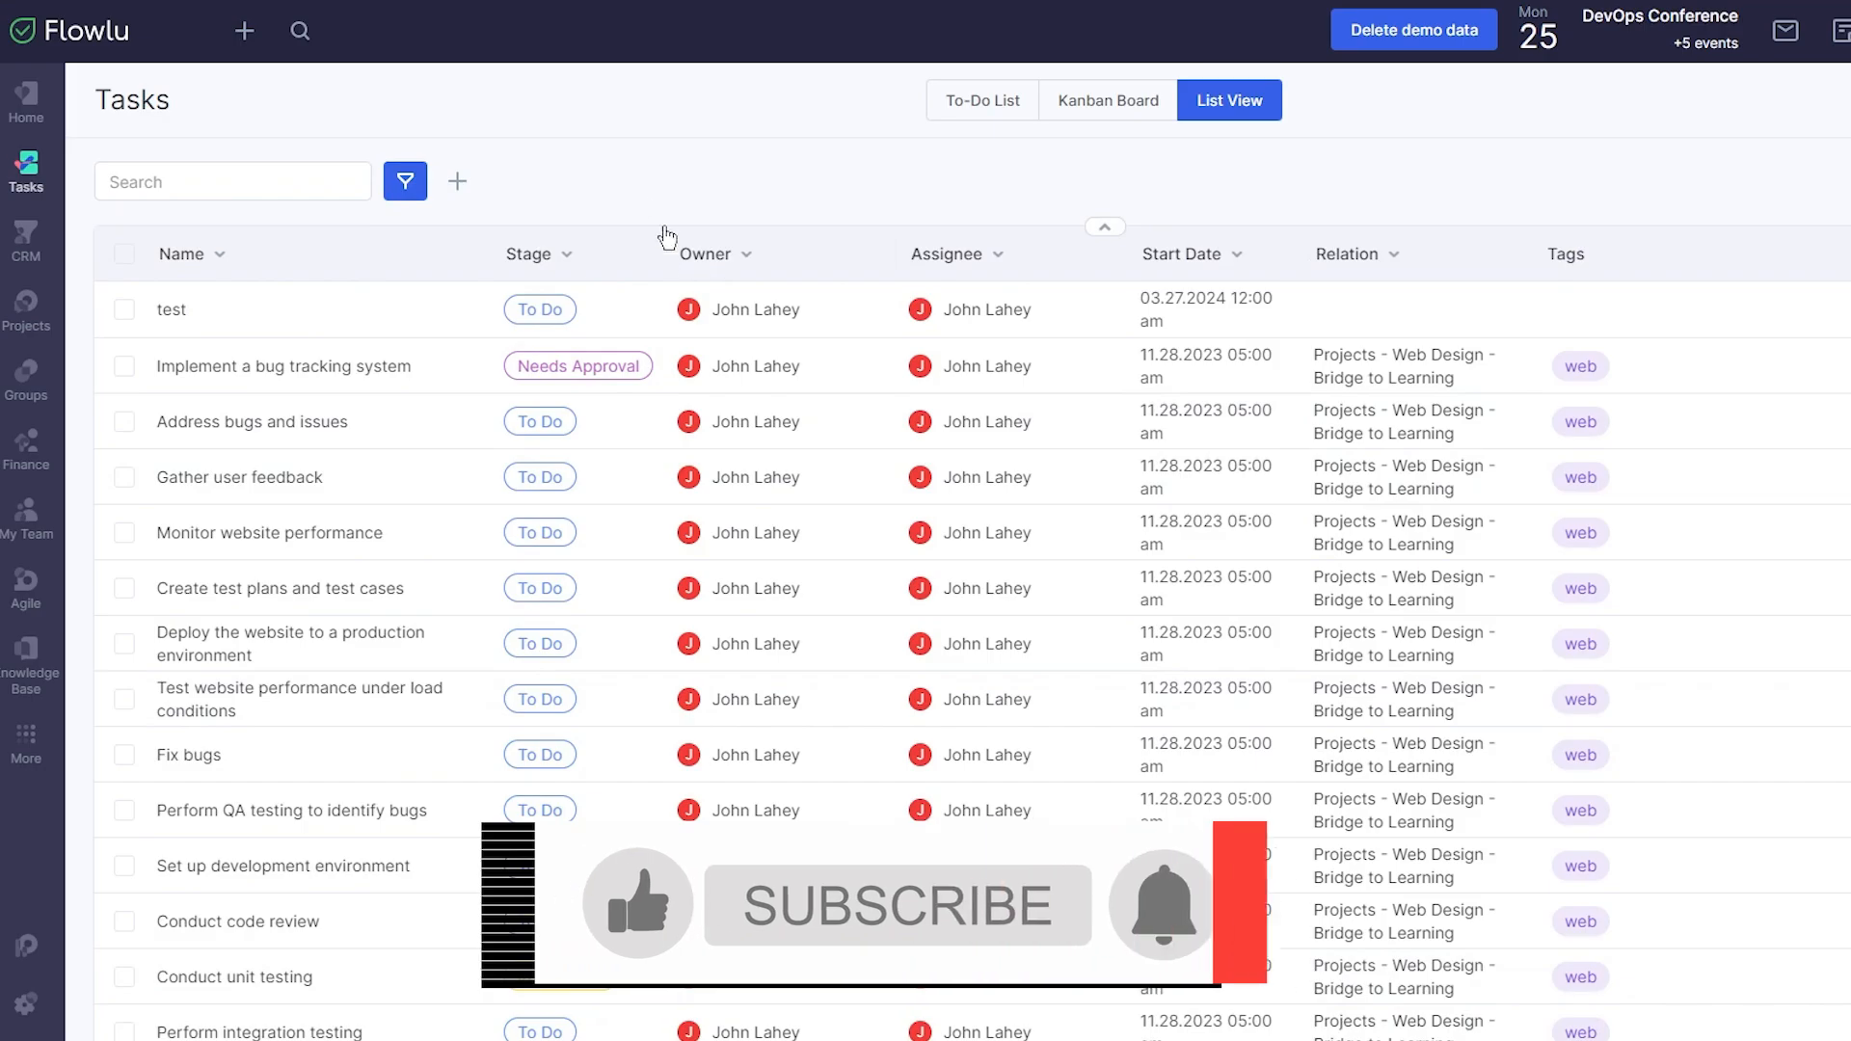
left_click(28, 262)
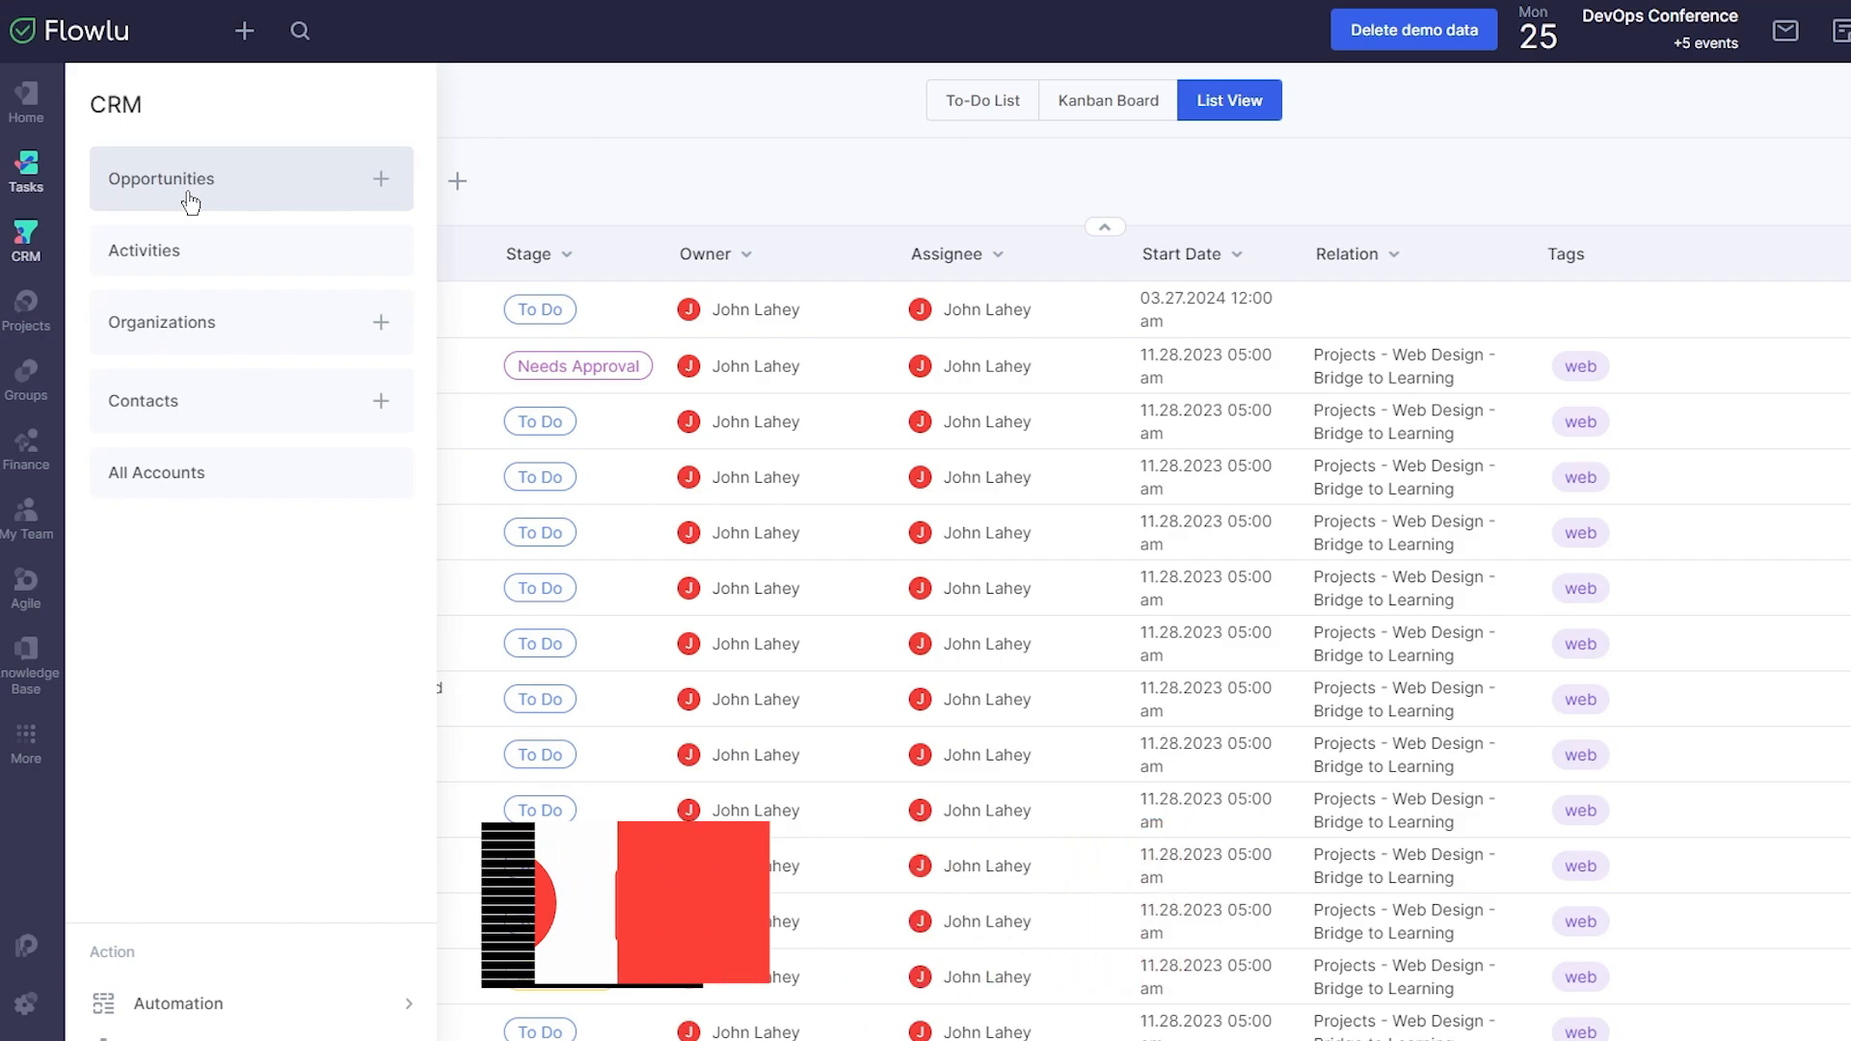
left_click(190, 200)
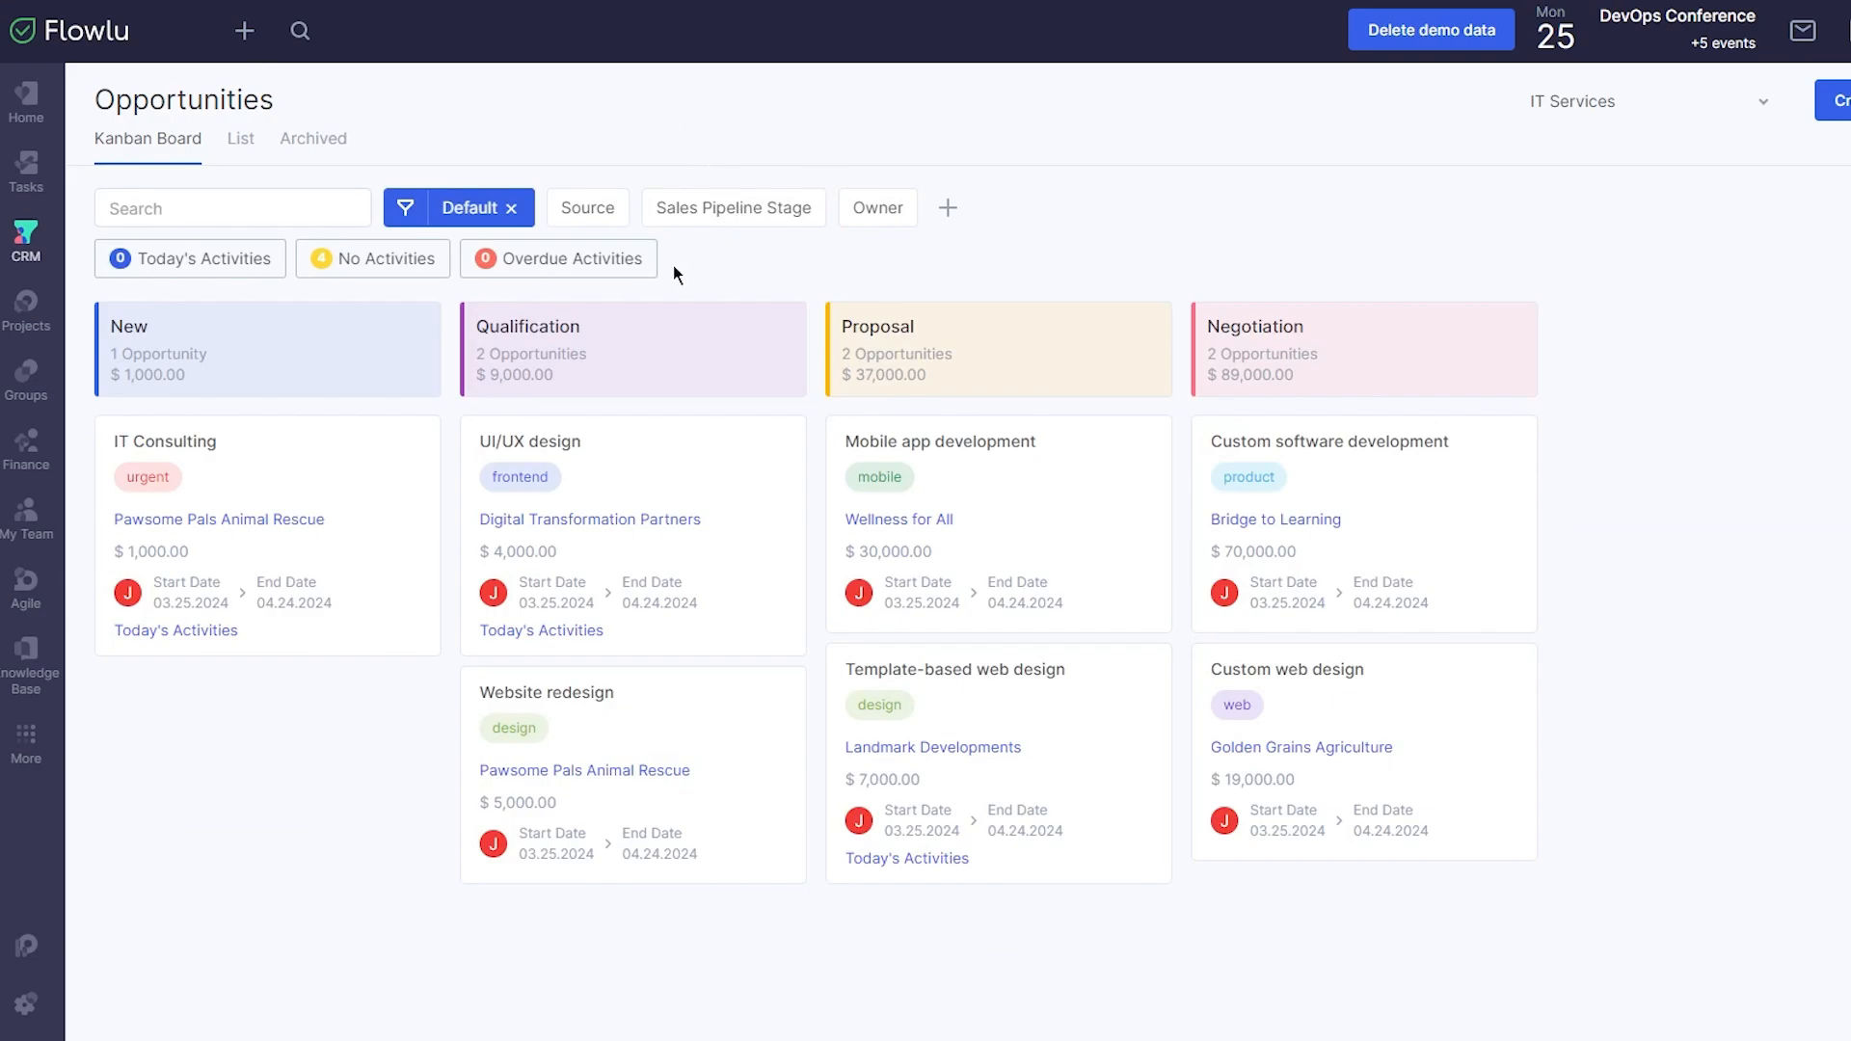
left_click_drag(673, 264, 538, 197)
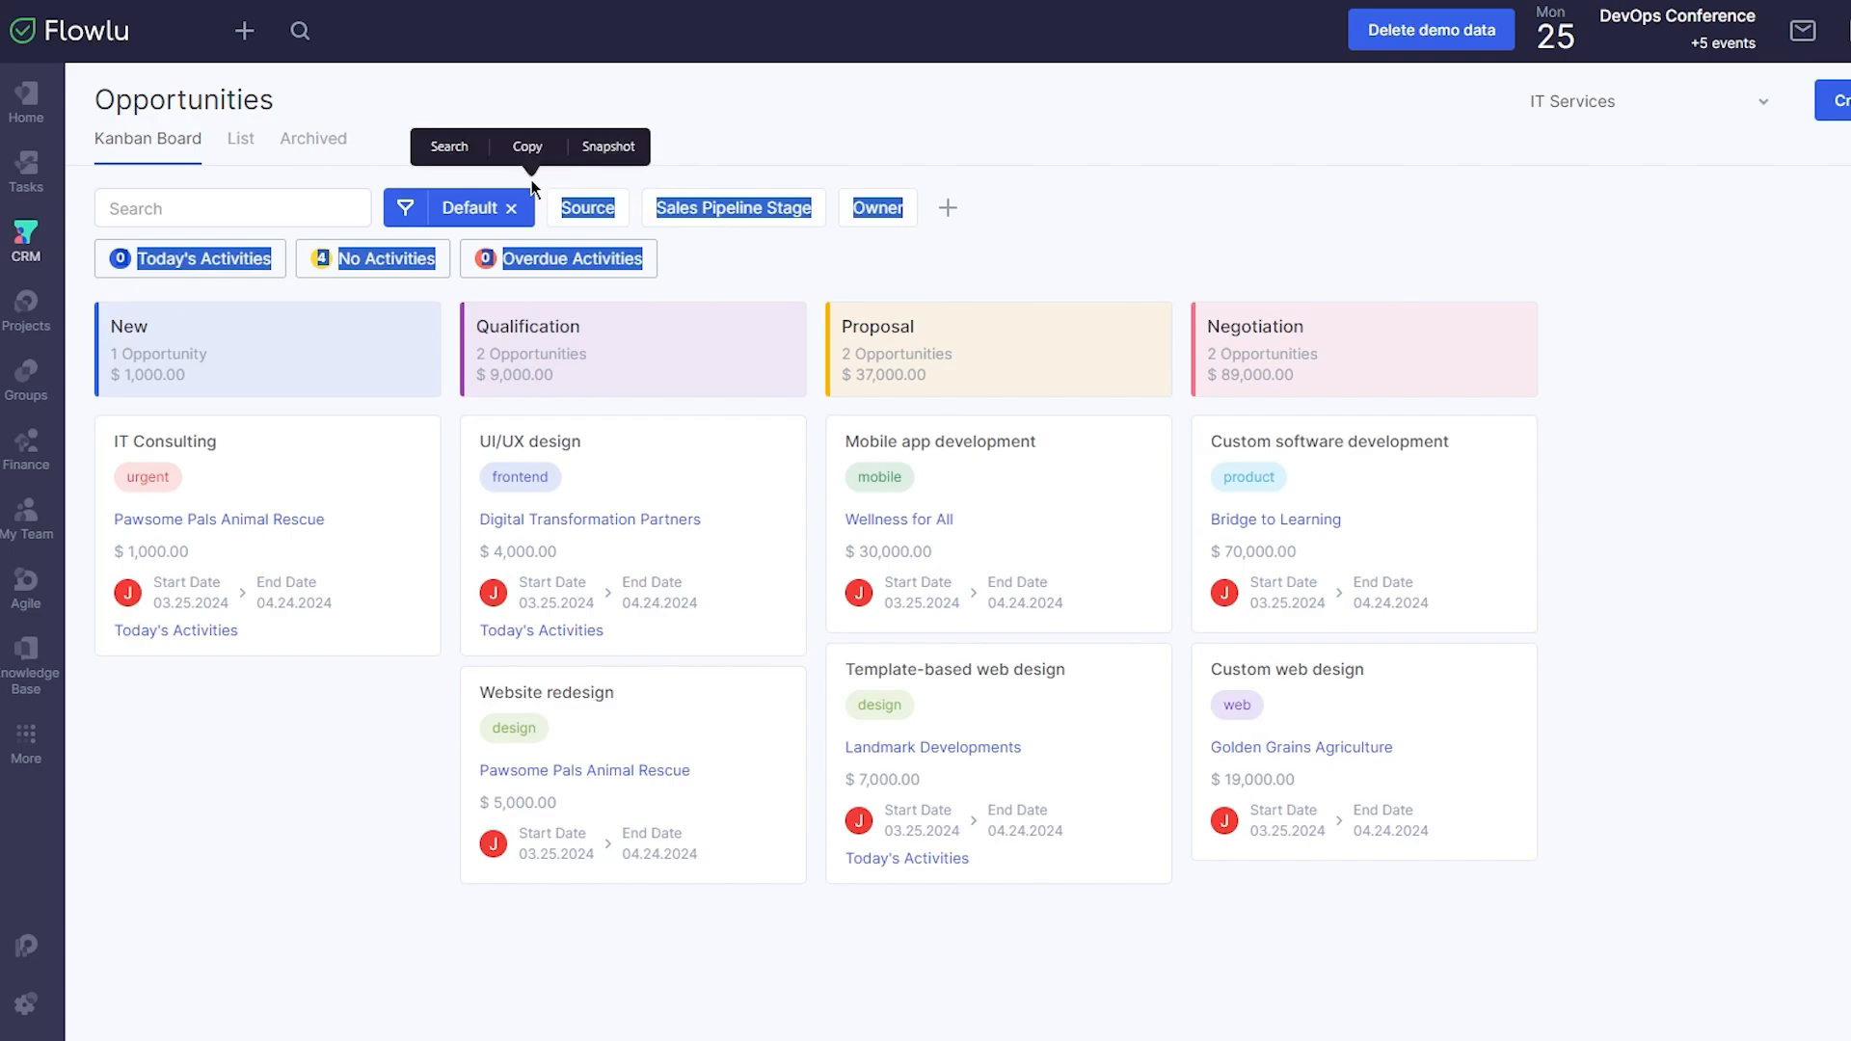
left_click(376, 124)
left_click(249, 138)
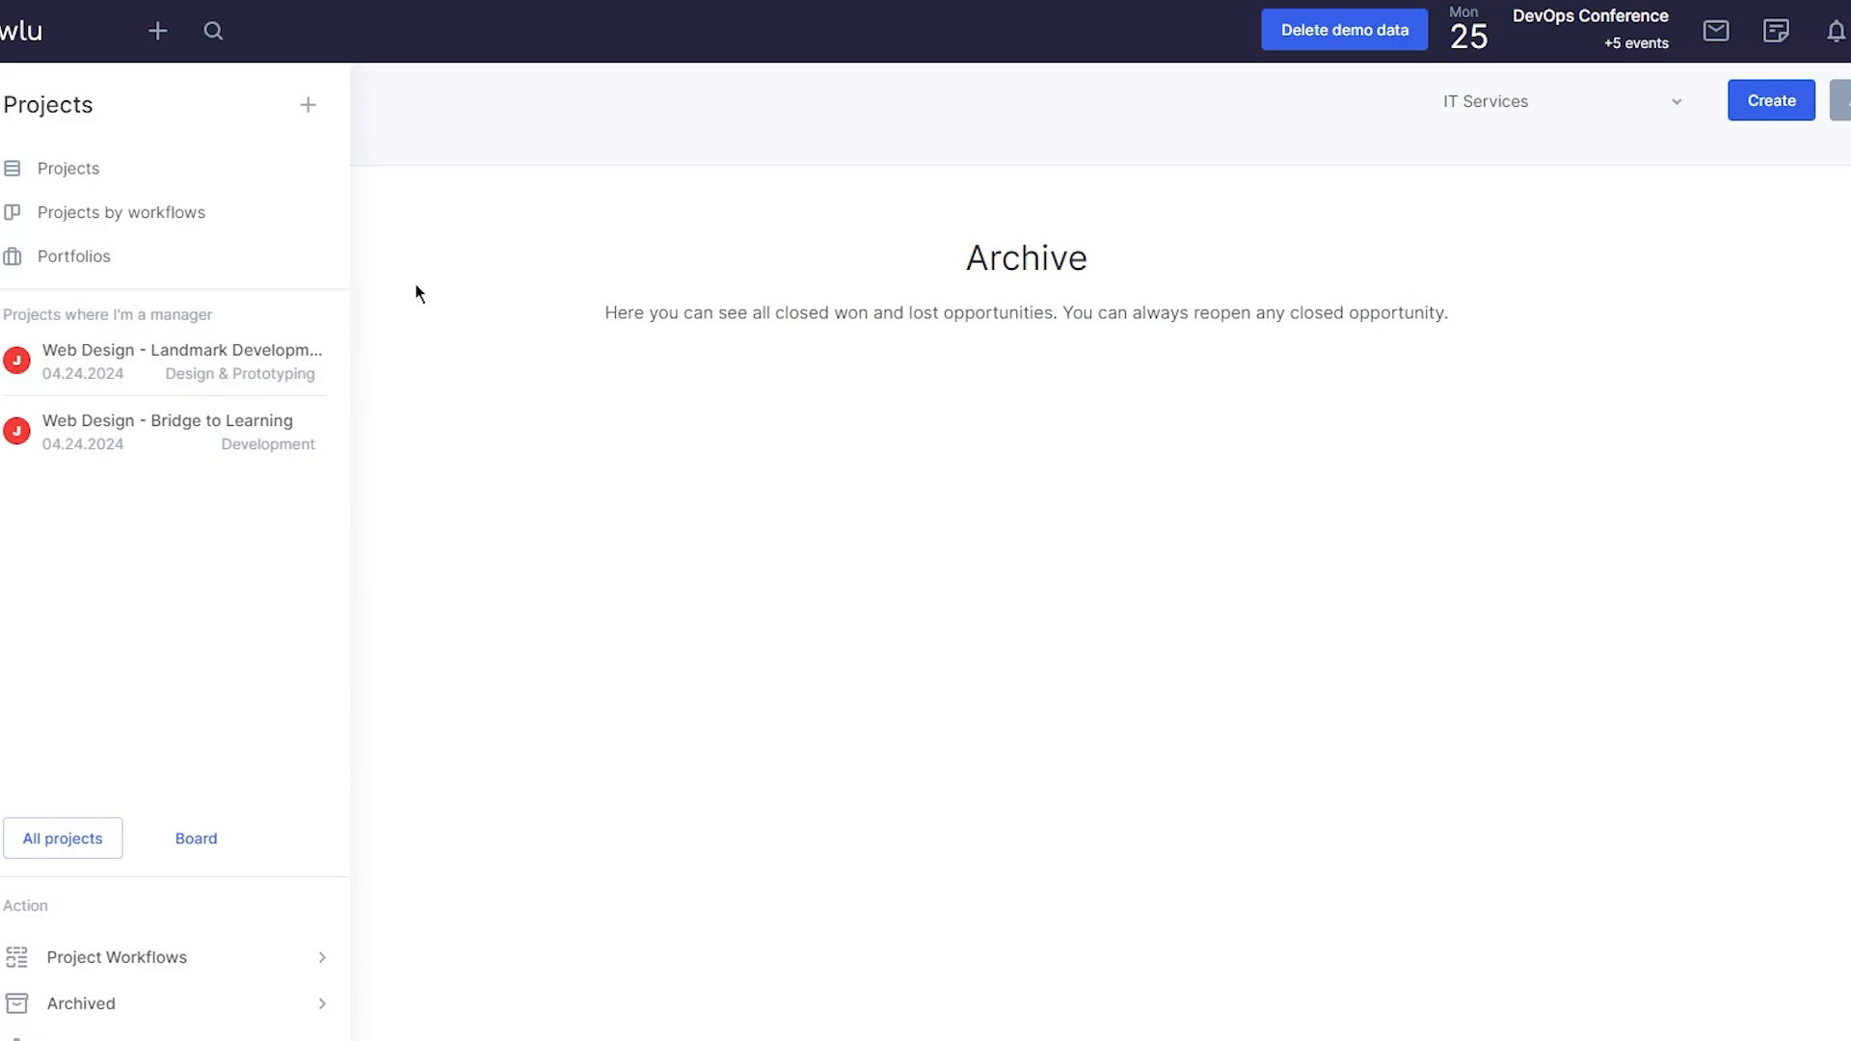
Step: Open the full projects list and start a new project named "test"
left_click(193, 180)
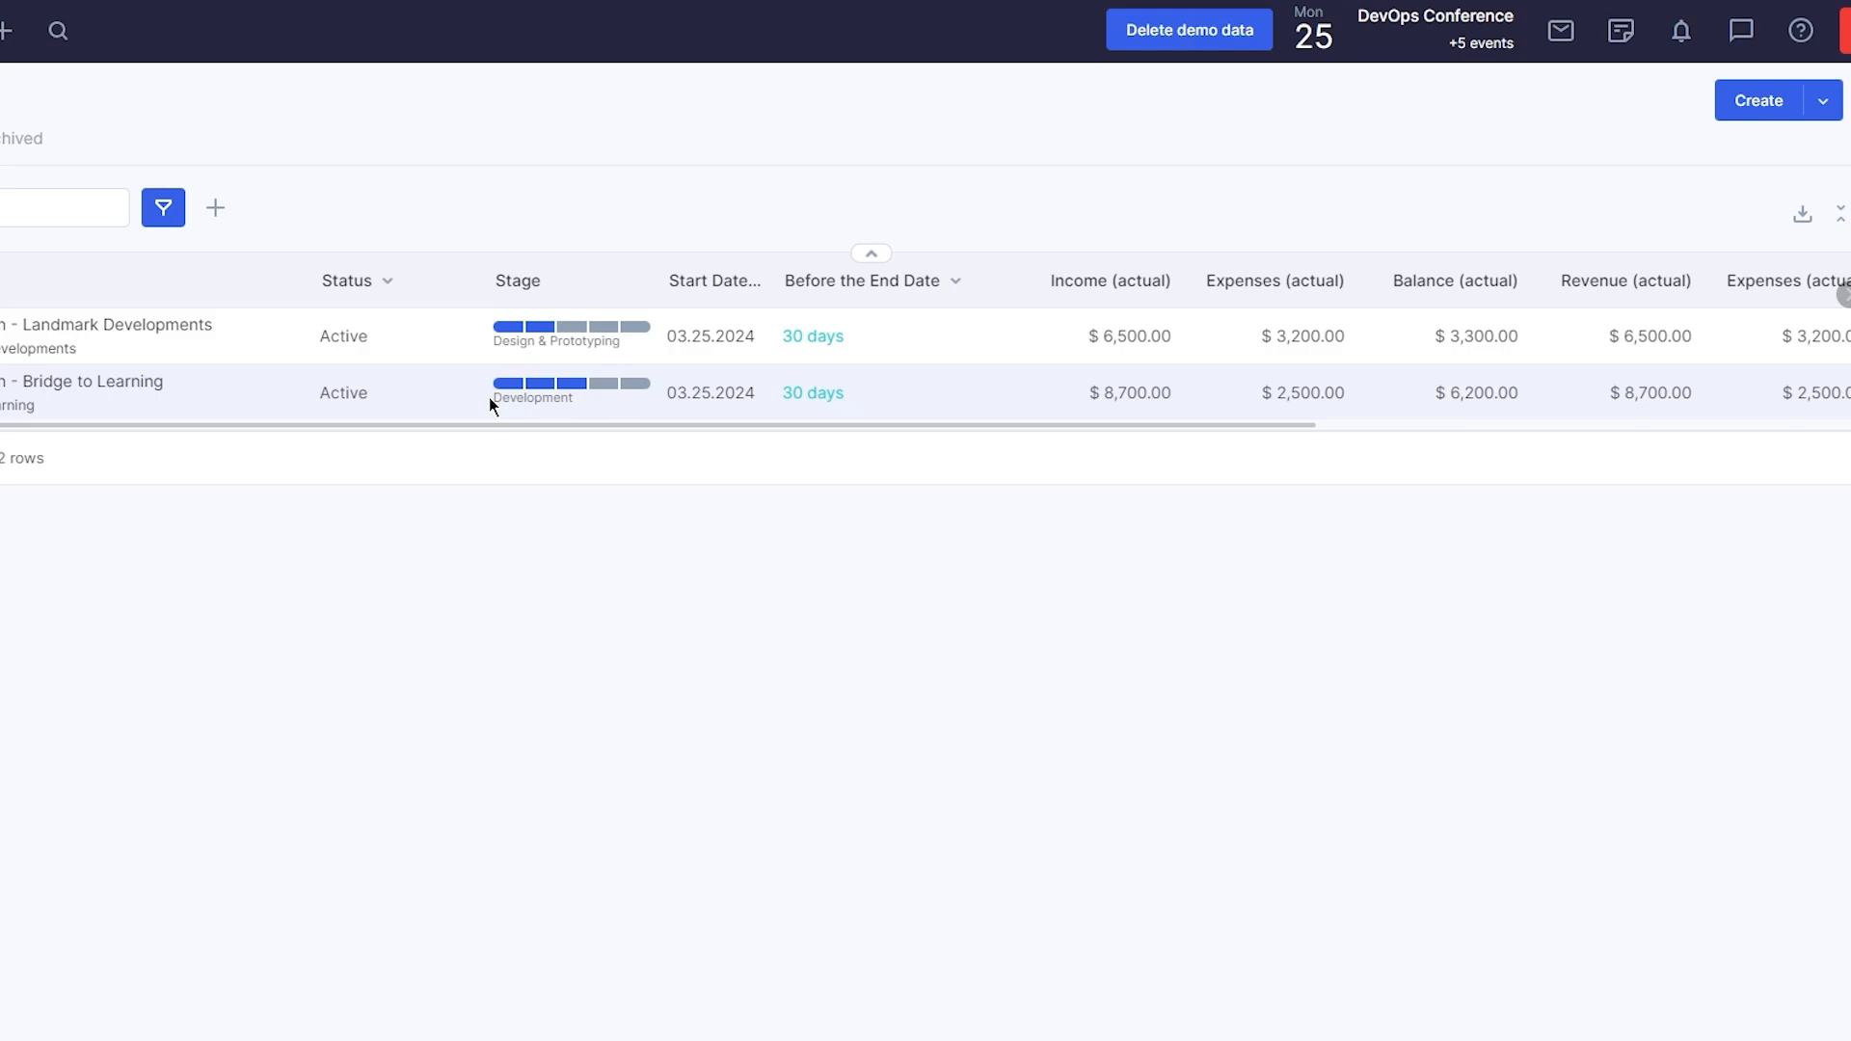
left_click(1758, 98)
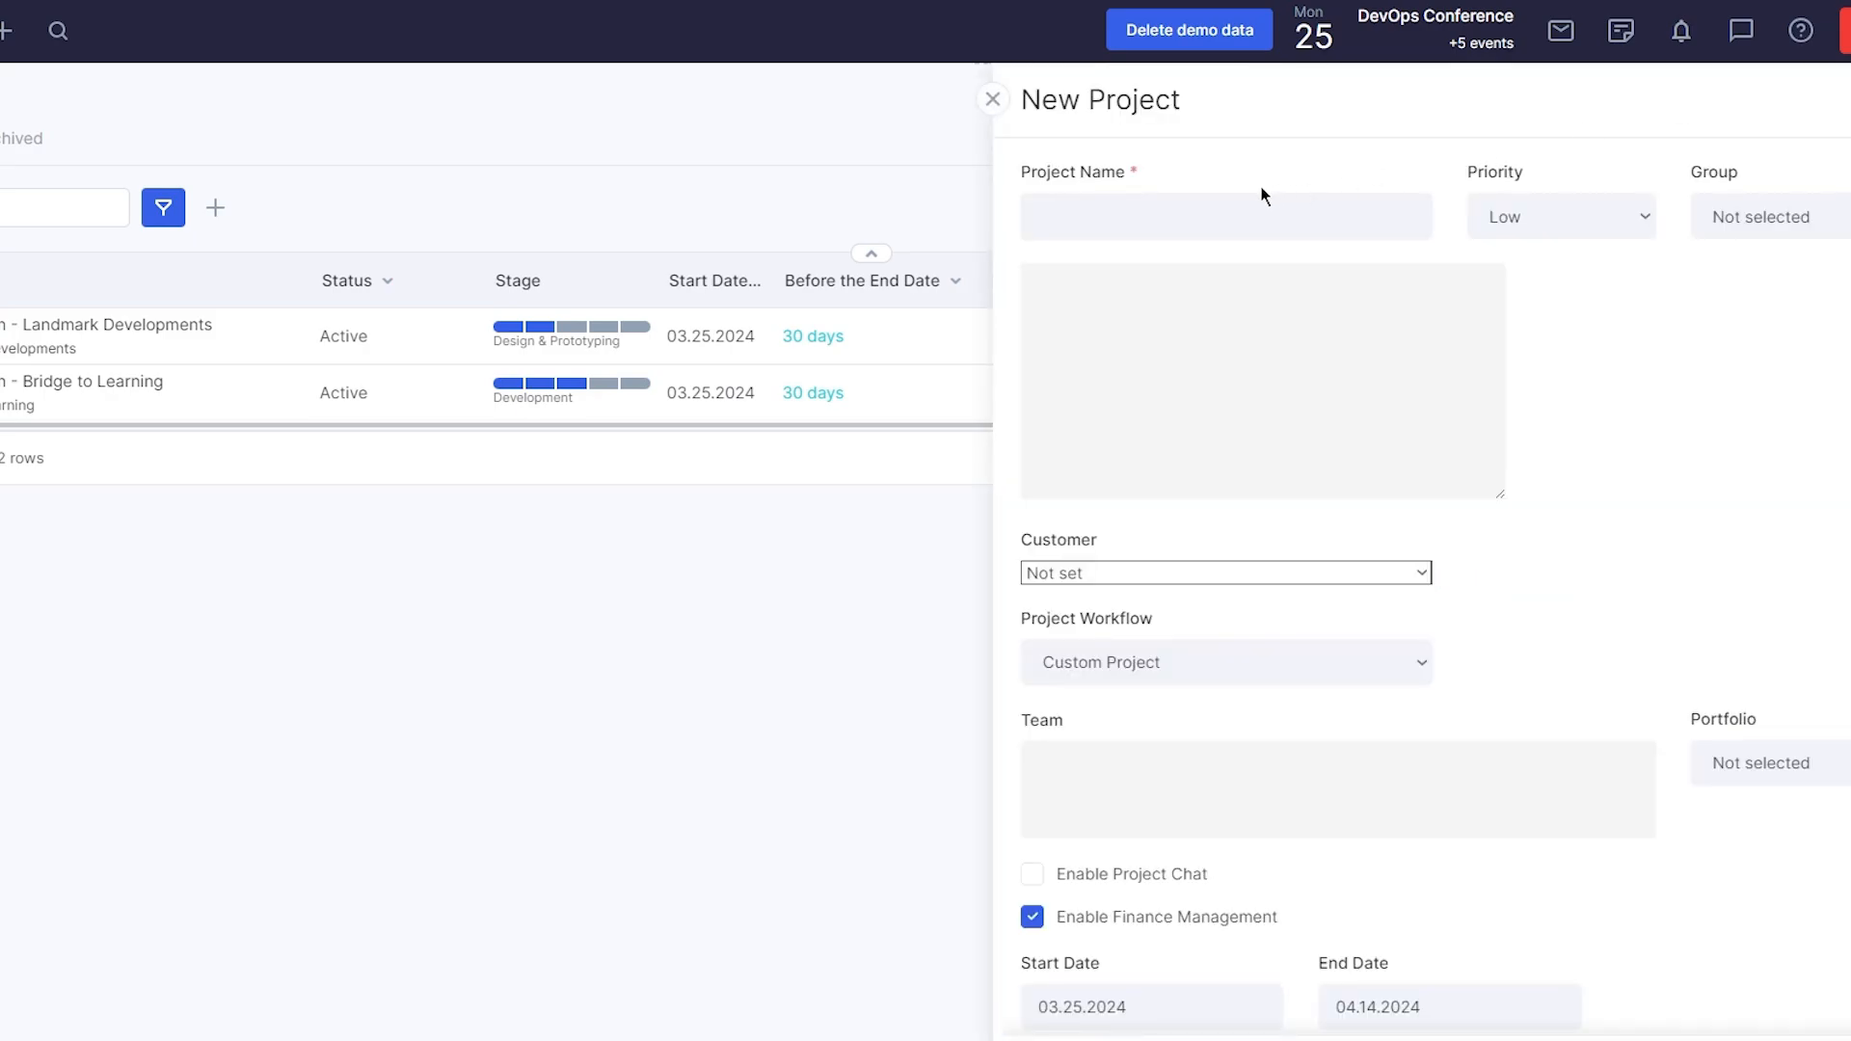
type("test")
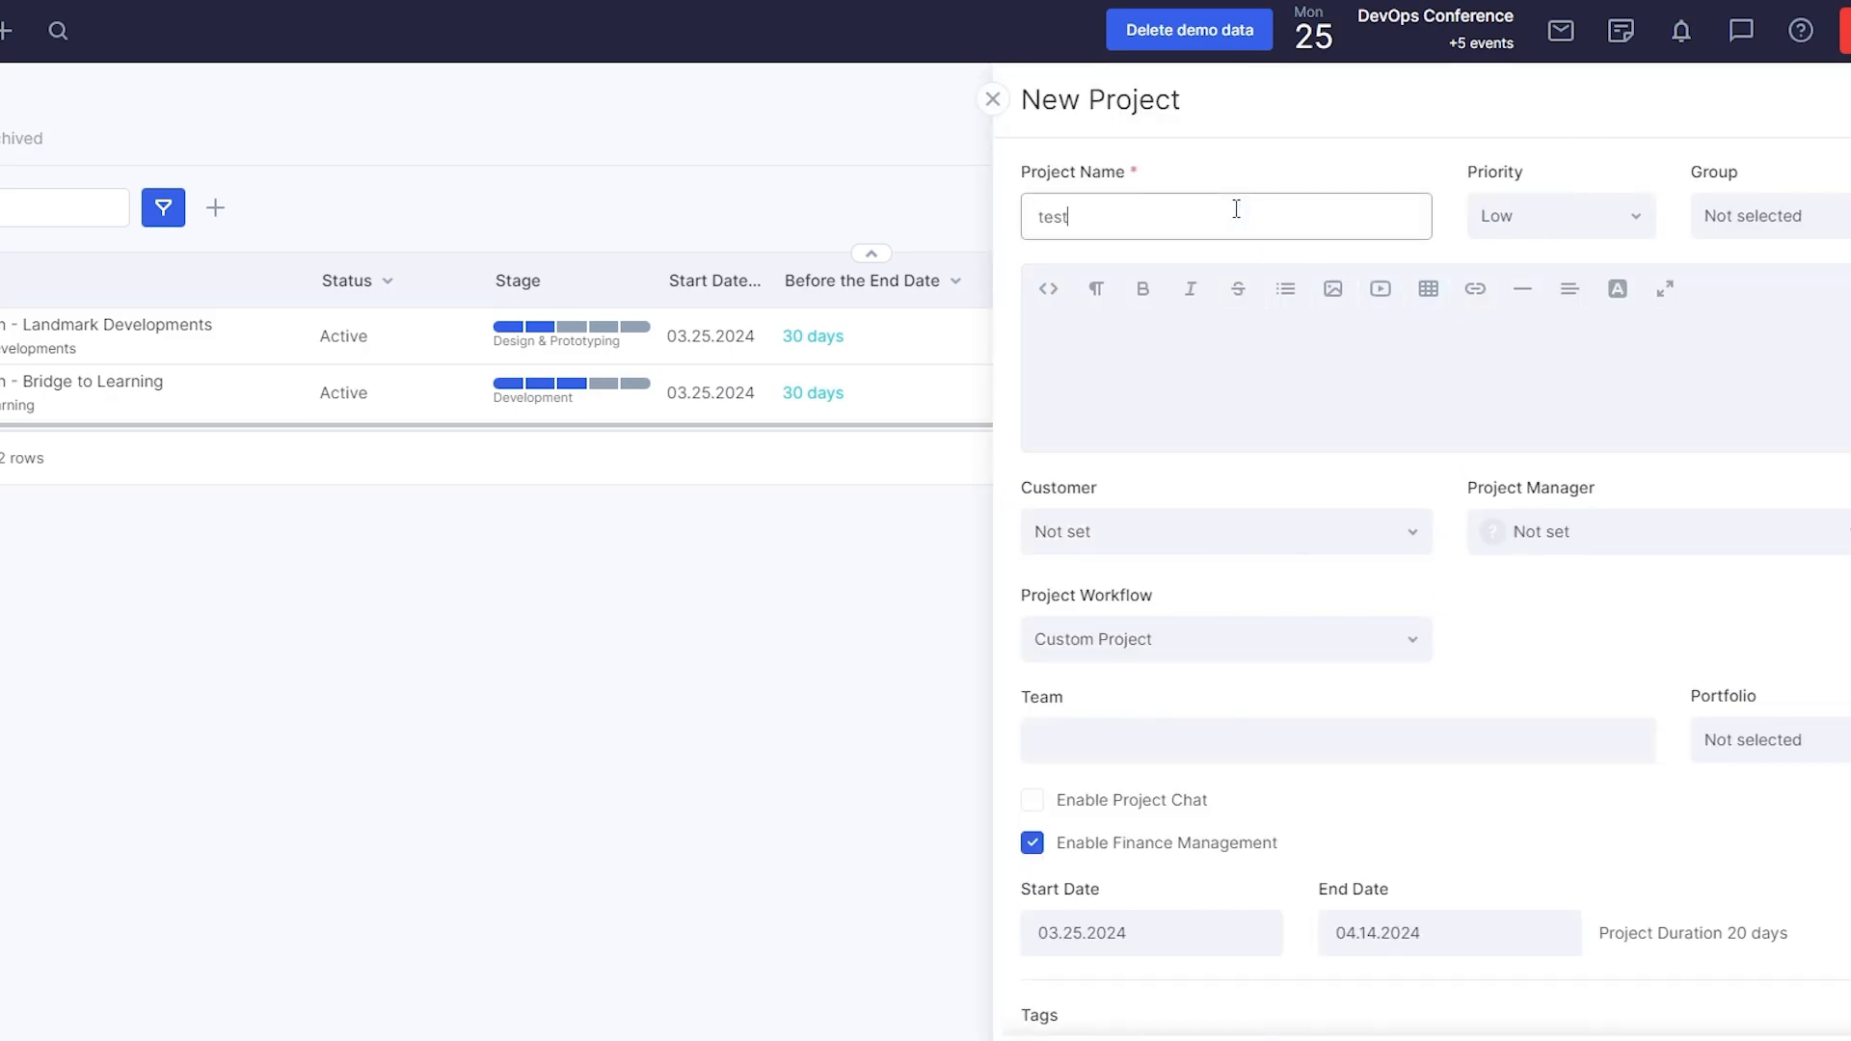
Step: Give the new project High priority, the HR group and the description "jghjb hgc hg"
left_click(1540, 222)
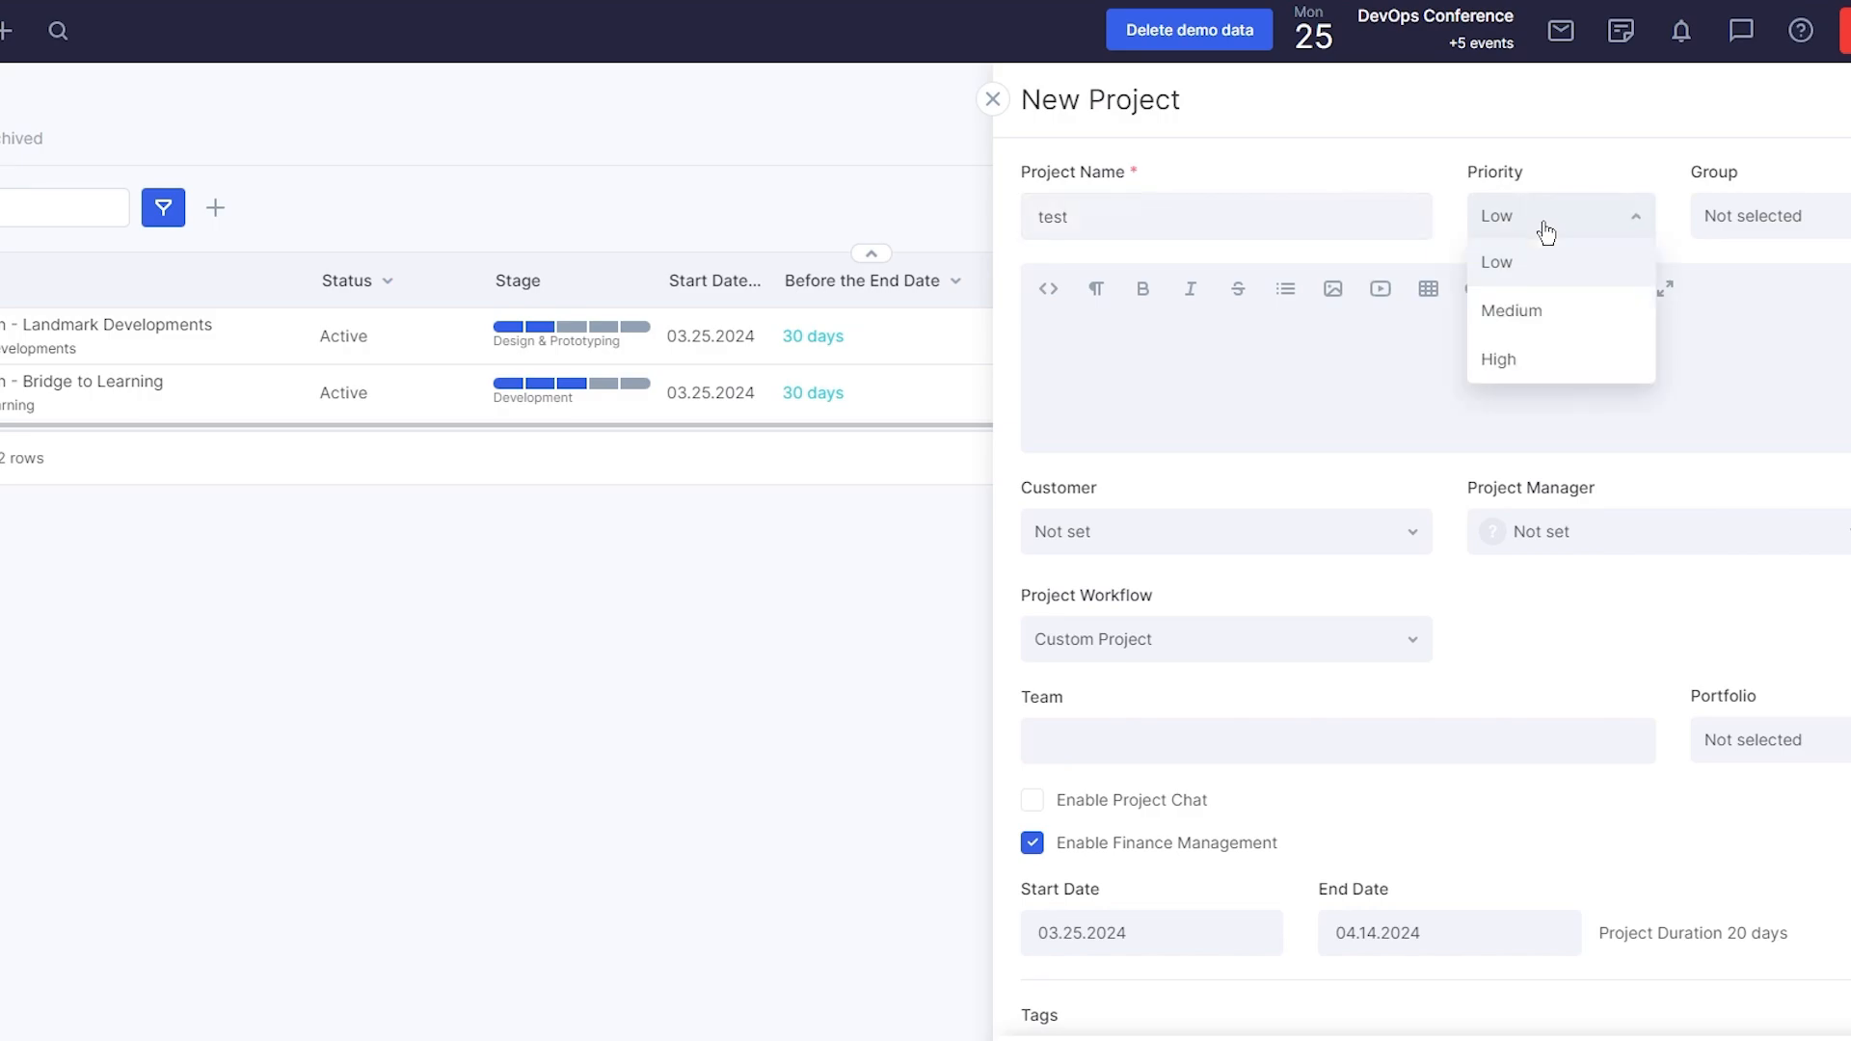
left_click(1527, 355)
left_click(1736, 233)
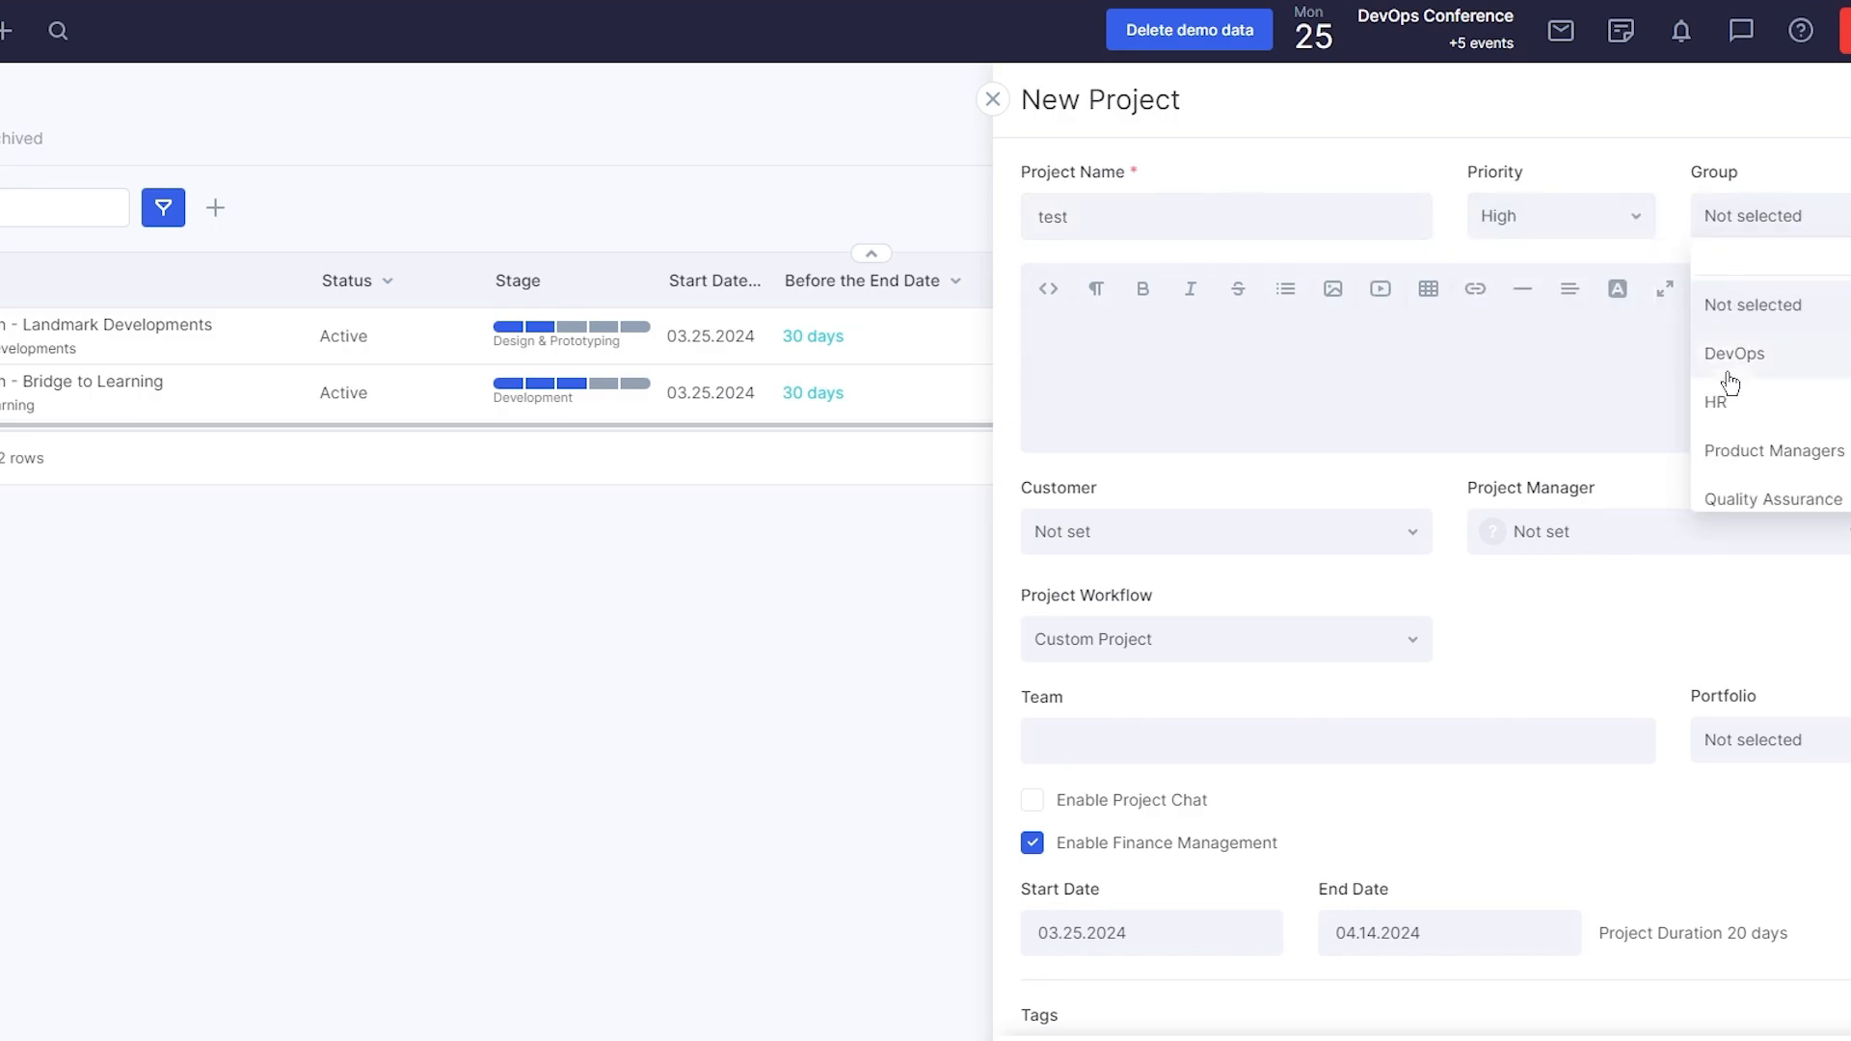
left_click(1750, 403)
left_click(1462, 383)
type("jghjb hgc hg")
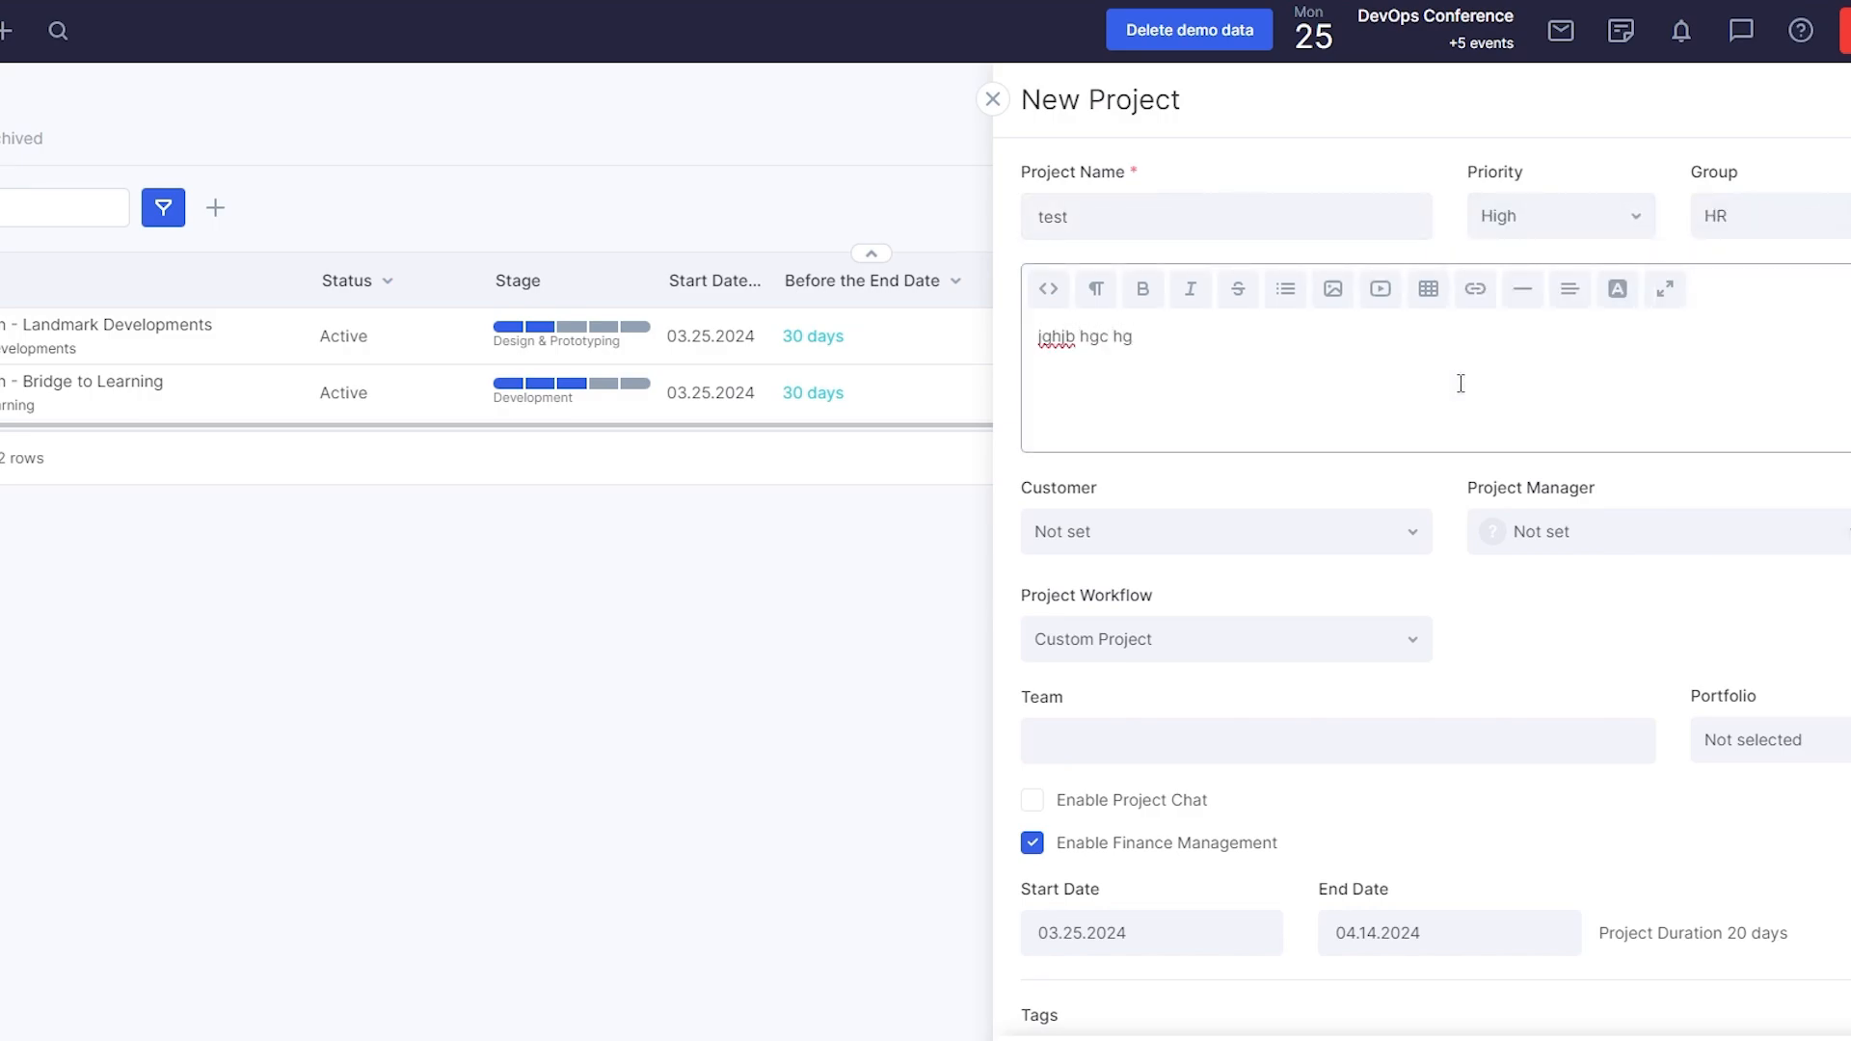
Step: Set the project's customer to Digital Transformation Partners and assign the listed teammate as project manager
left_click(1273, 541)
left_click(1205, 725)
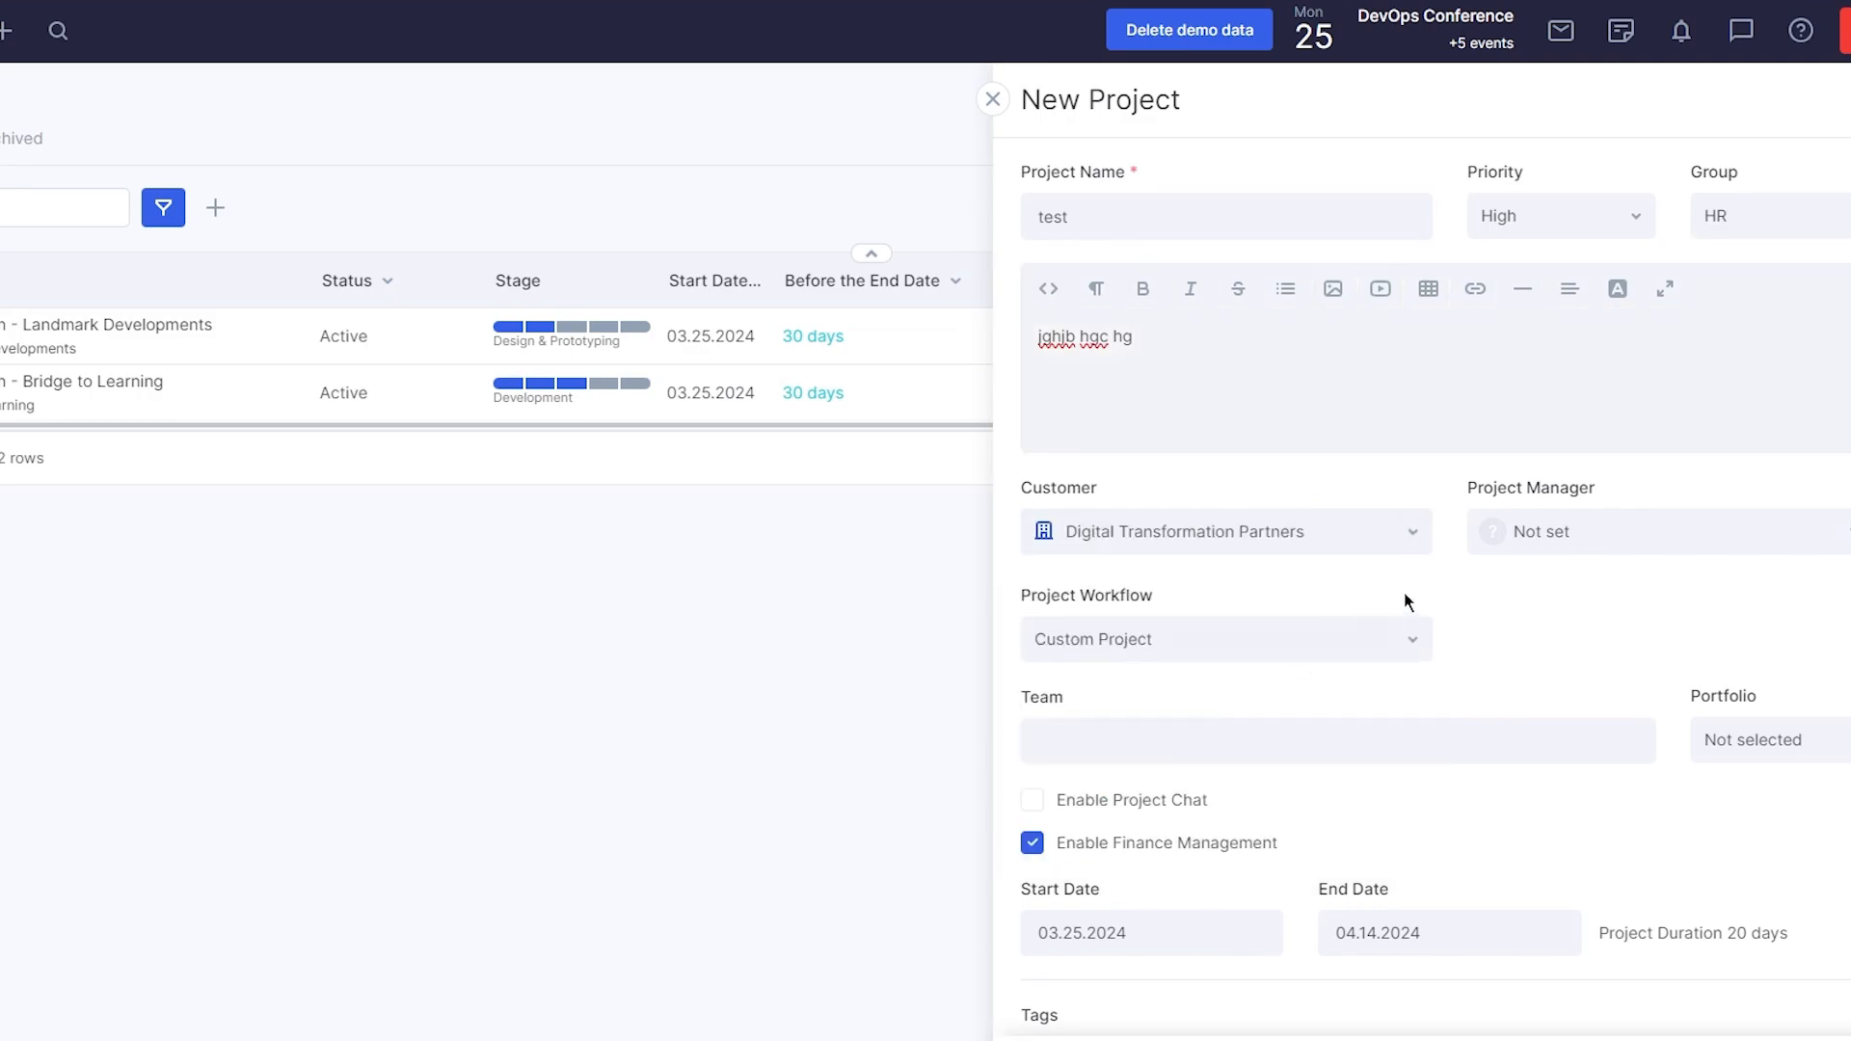
left_click(1539, 546)
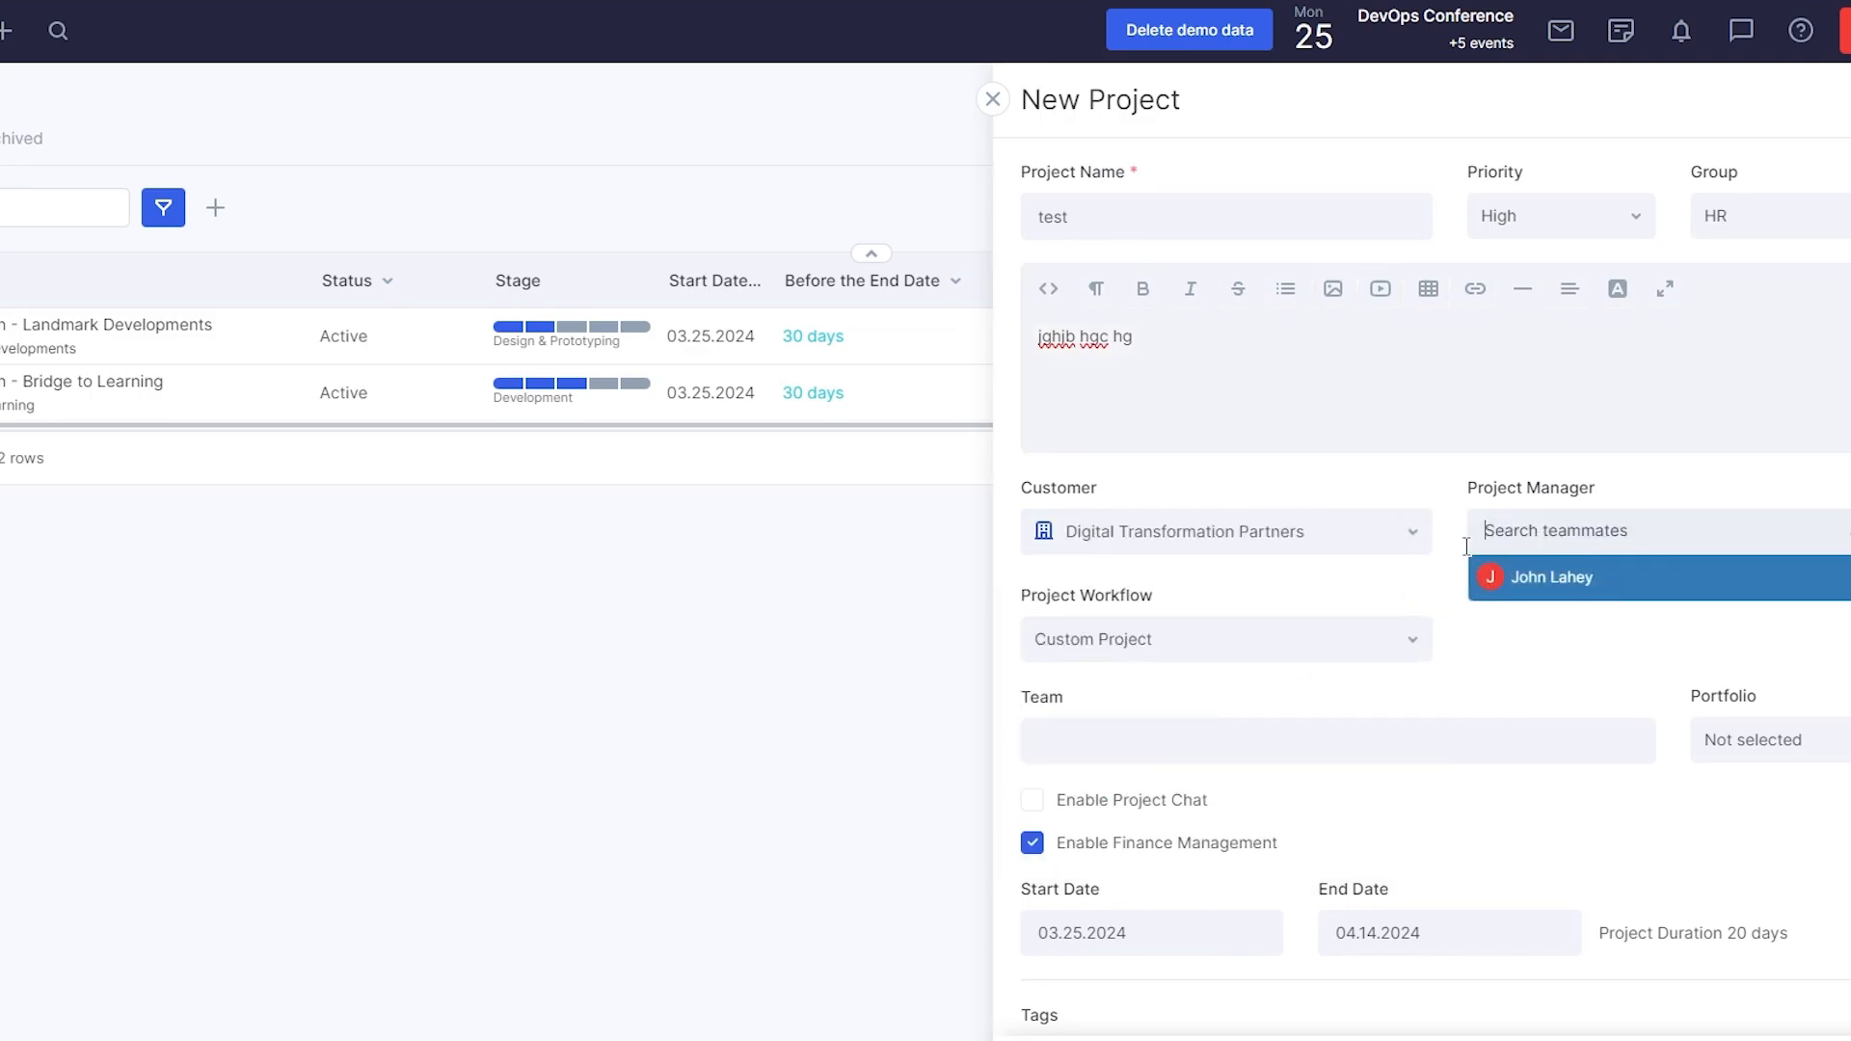
left_click(1541, 577)
Step: Try the Web Design workflow for the project, declining to replace the project description
left_click(1271, 660)
left_click(1299, 652)
left_click(1300, 656)
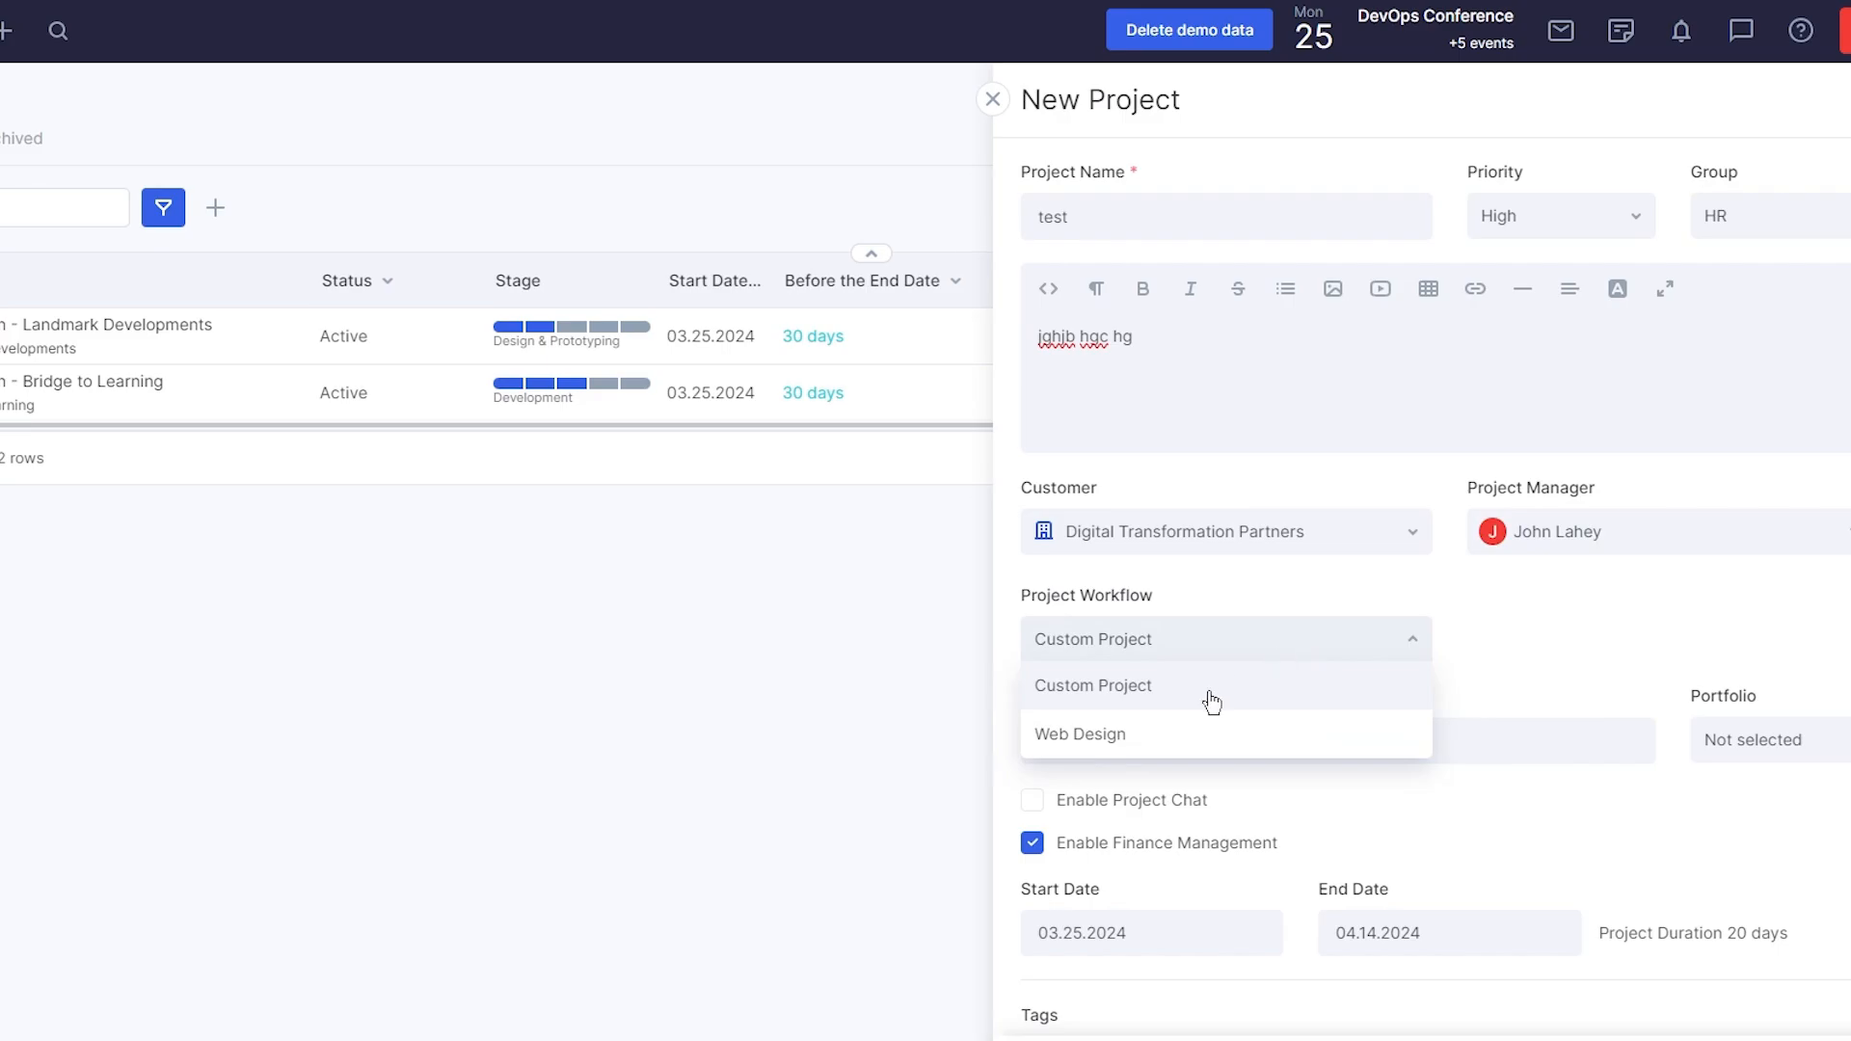
left_click(1161, 732)
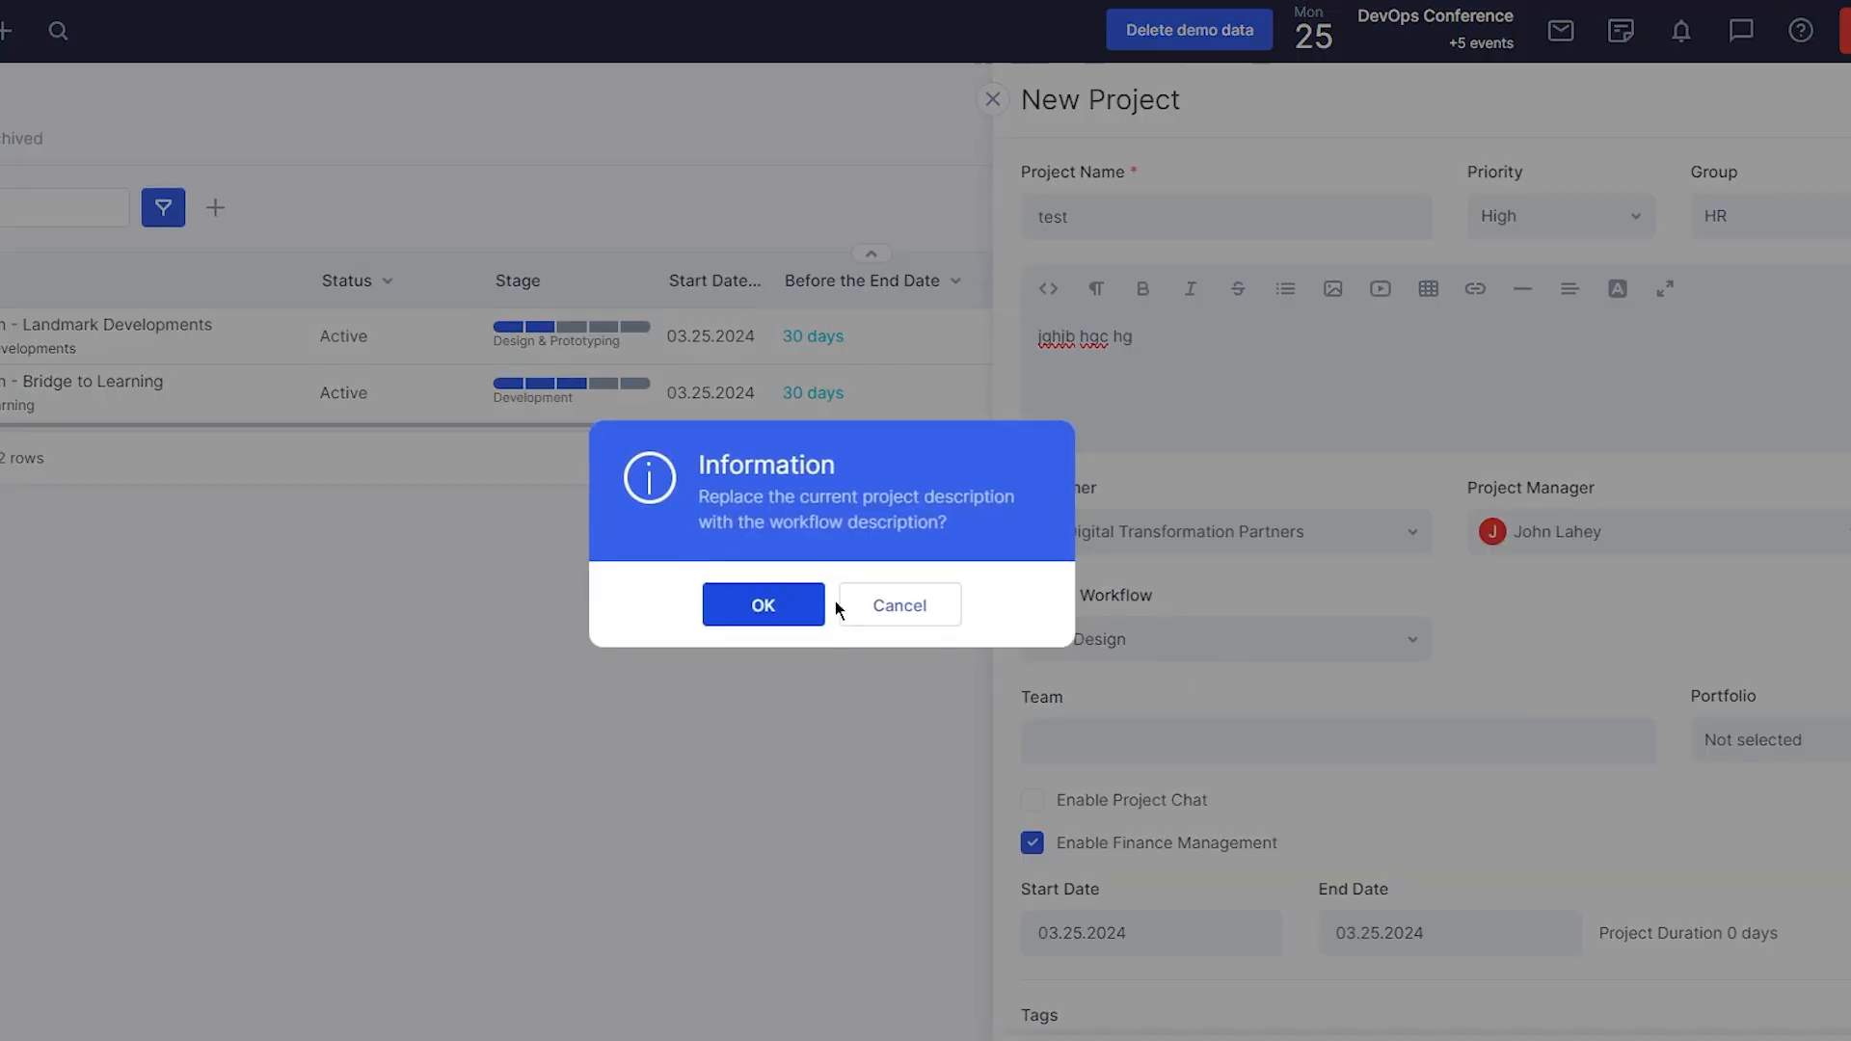
left_click(901, 617)
left_click(1235, 684)
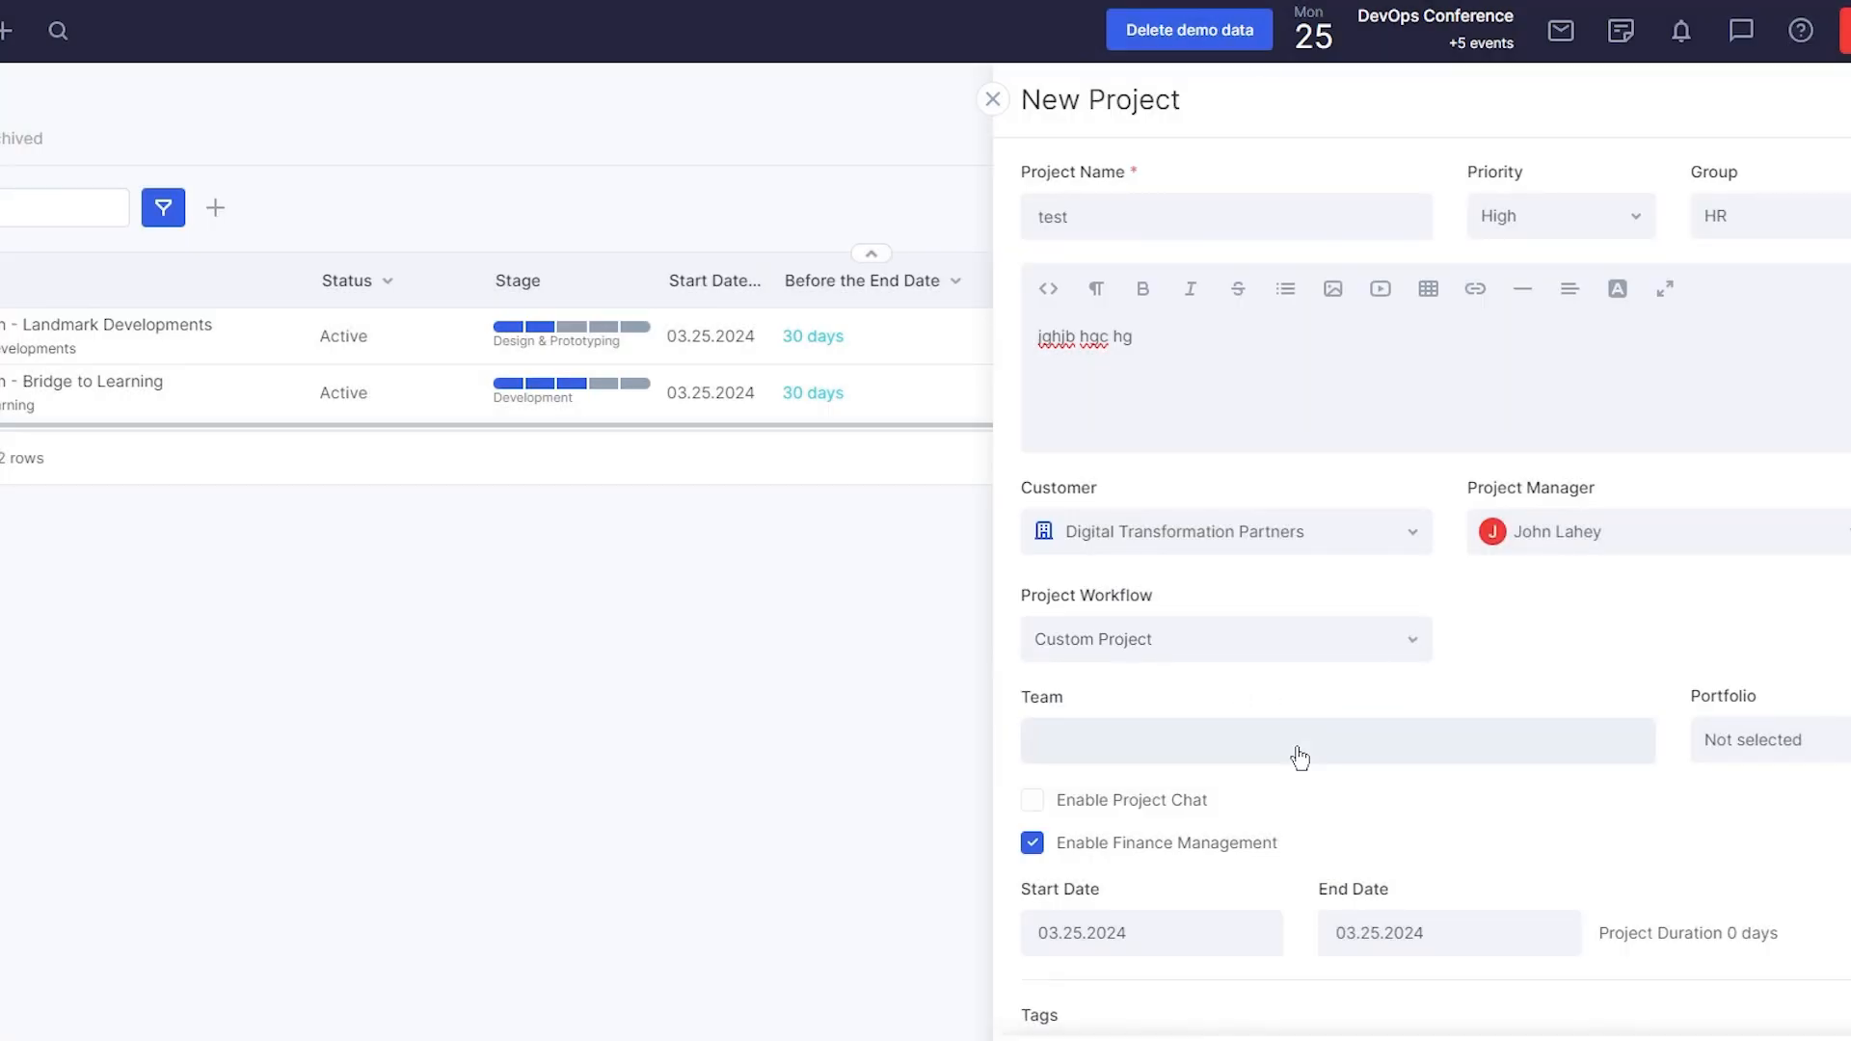
Step: Save the new project and open its Tasks board
scroll(1299, 757, "down", 2)
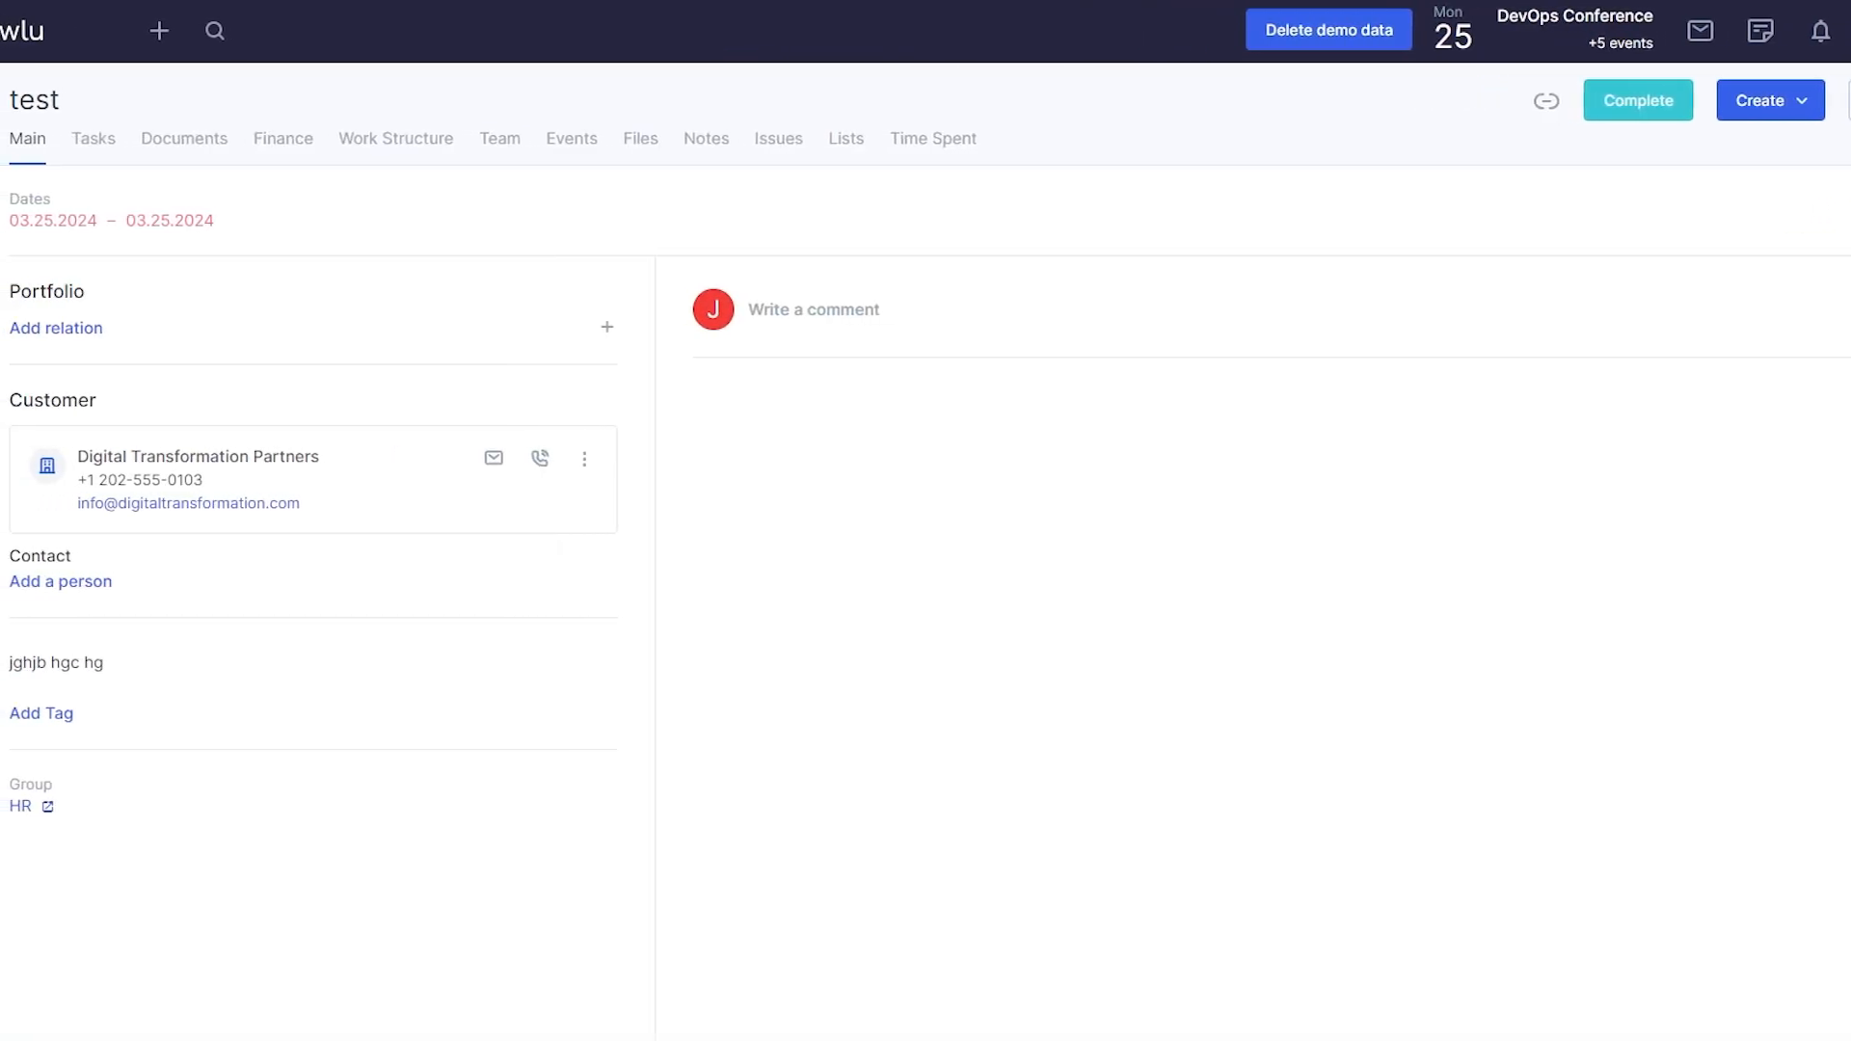
left_click(182, 141)
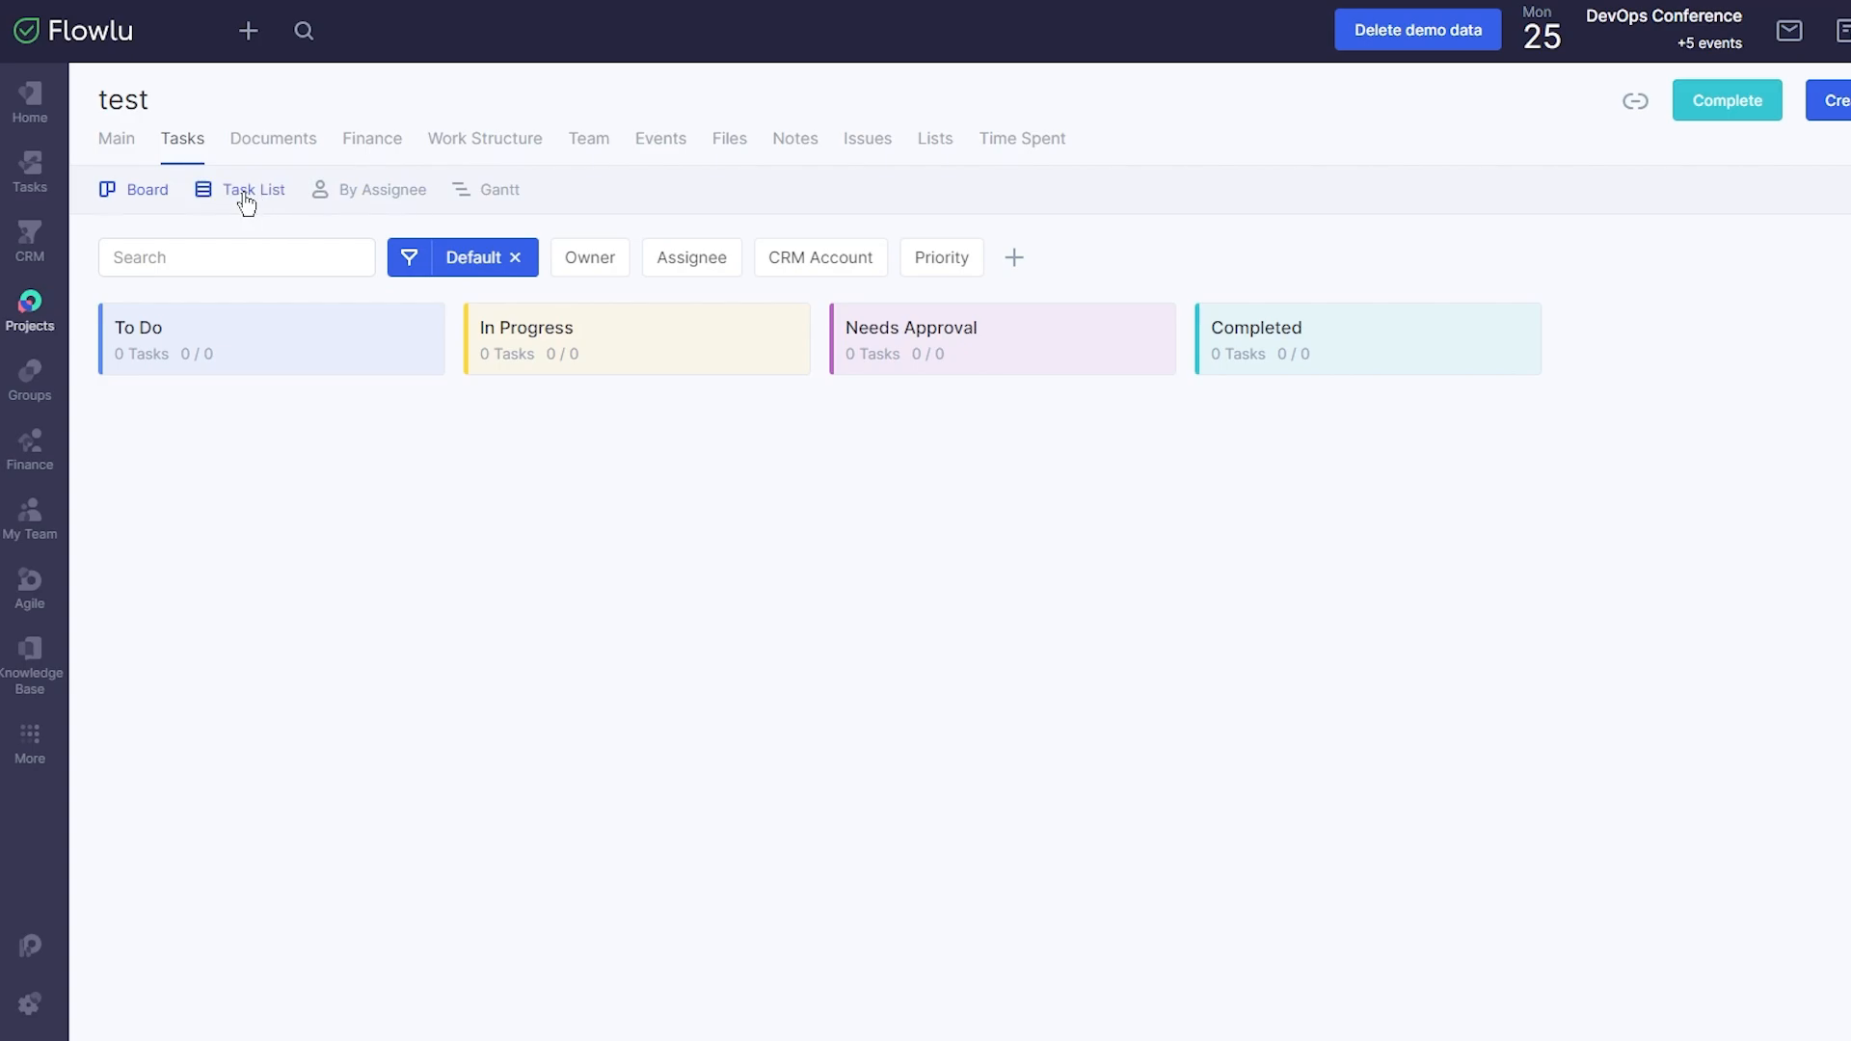
Step: Open the Finance section's invoices and start a new invoice using the Cash (USD) account
left_click(28, 376)
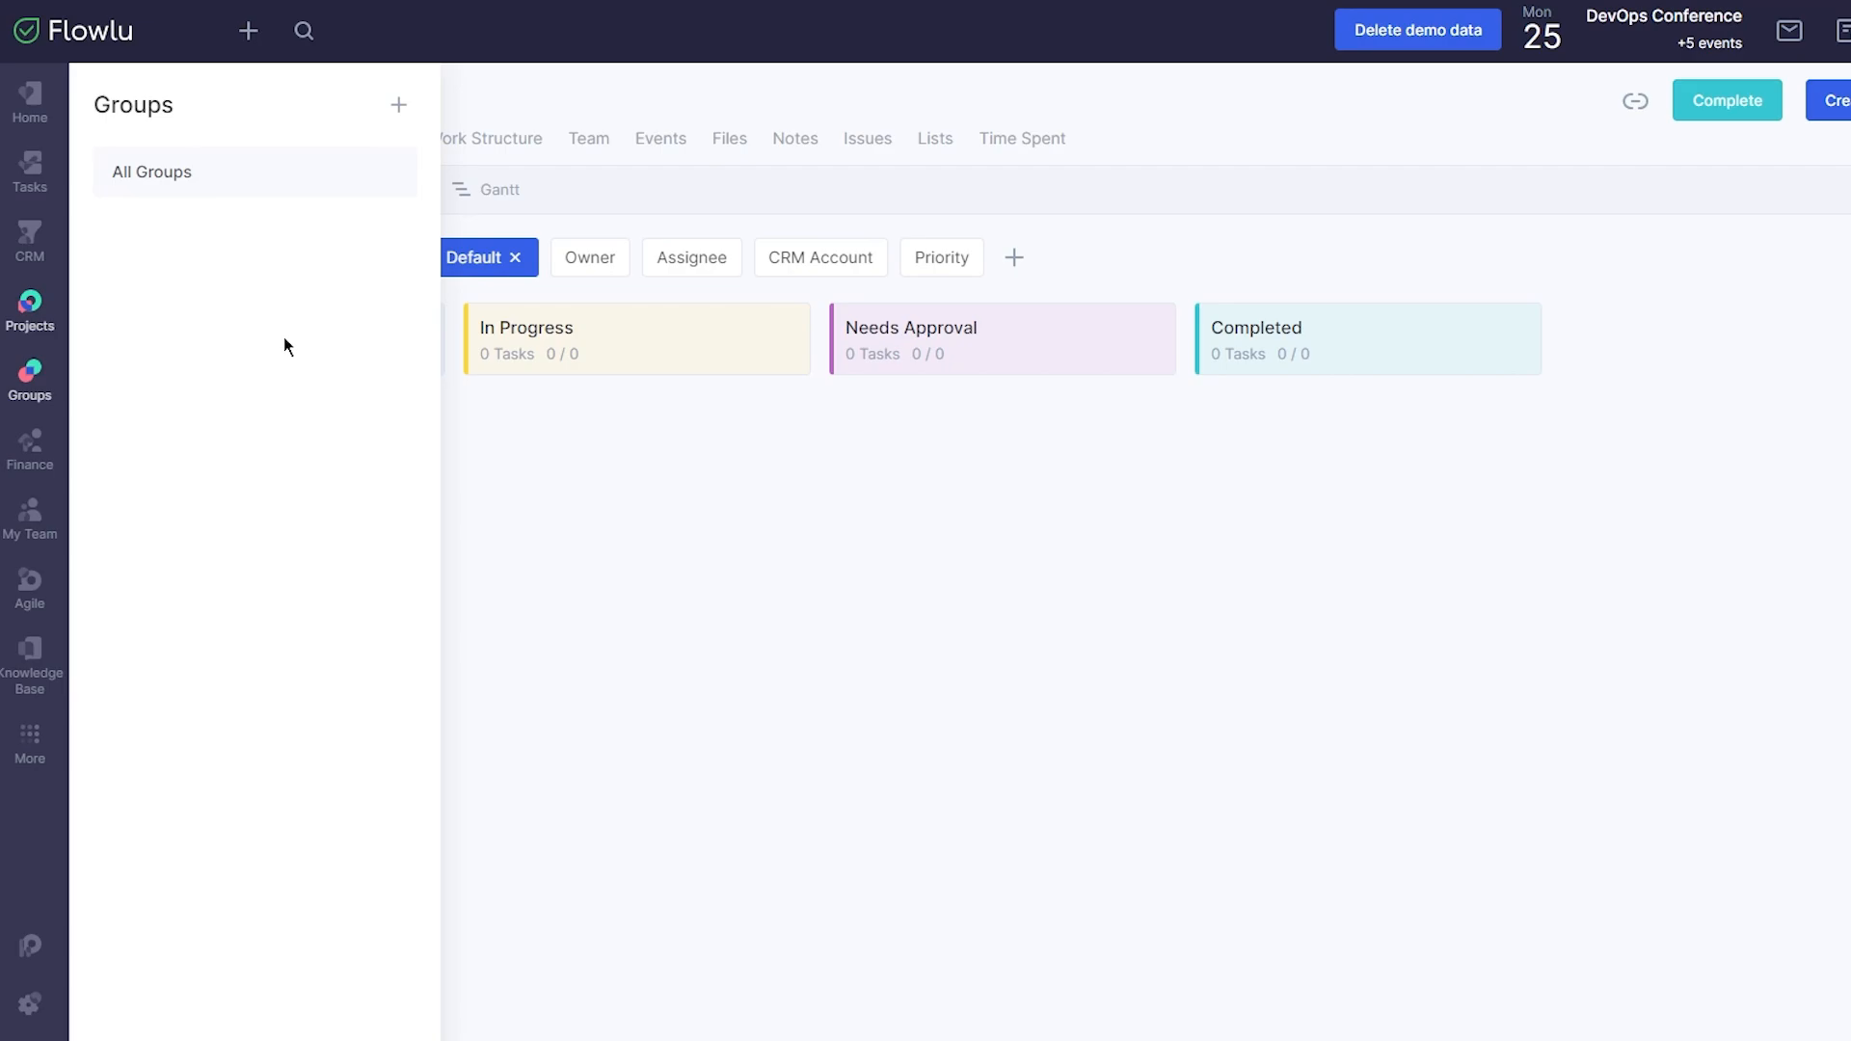
left_click(30, 446)
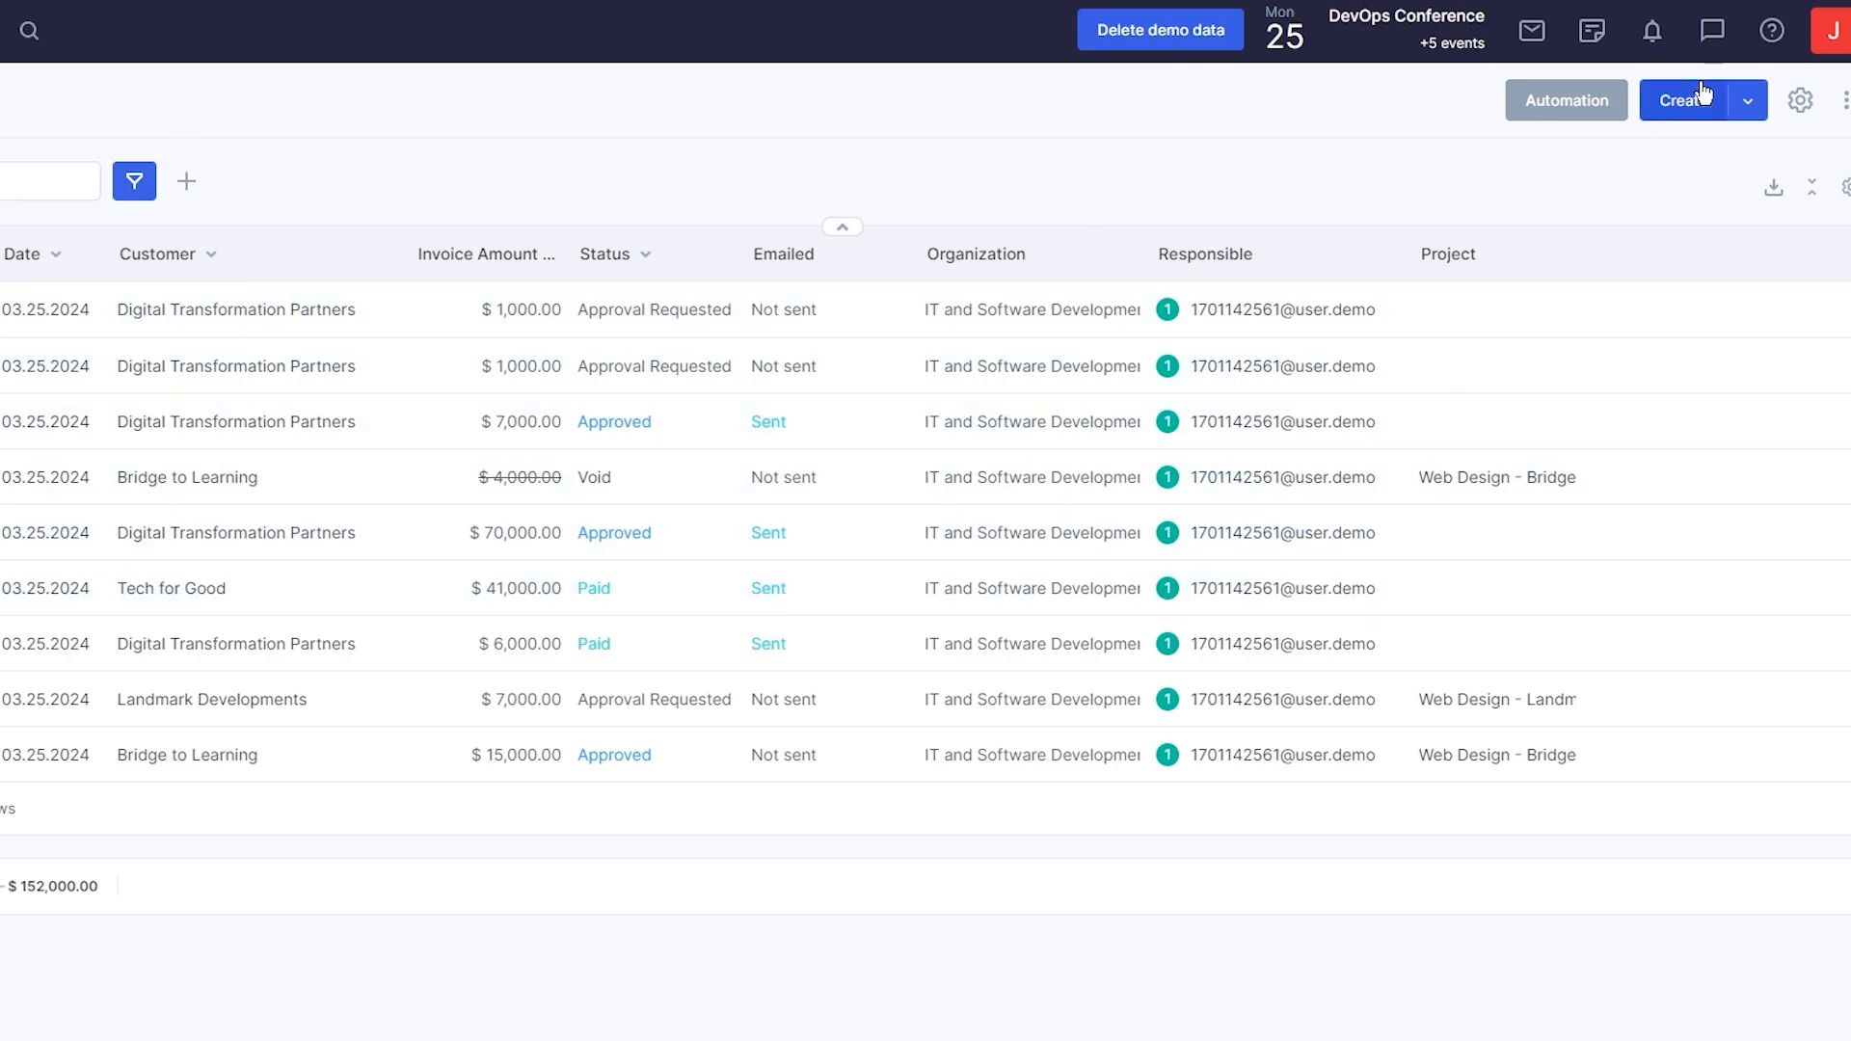
left_click(1683, 99)
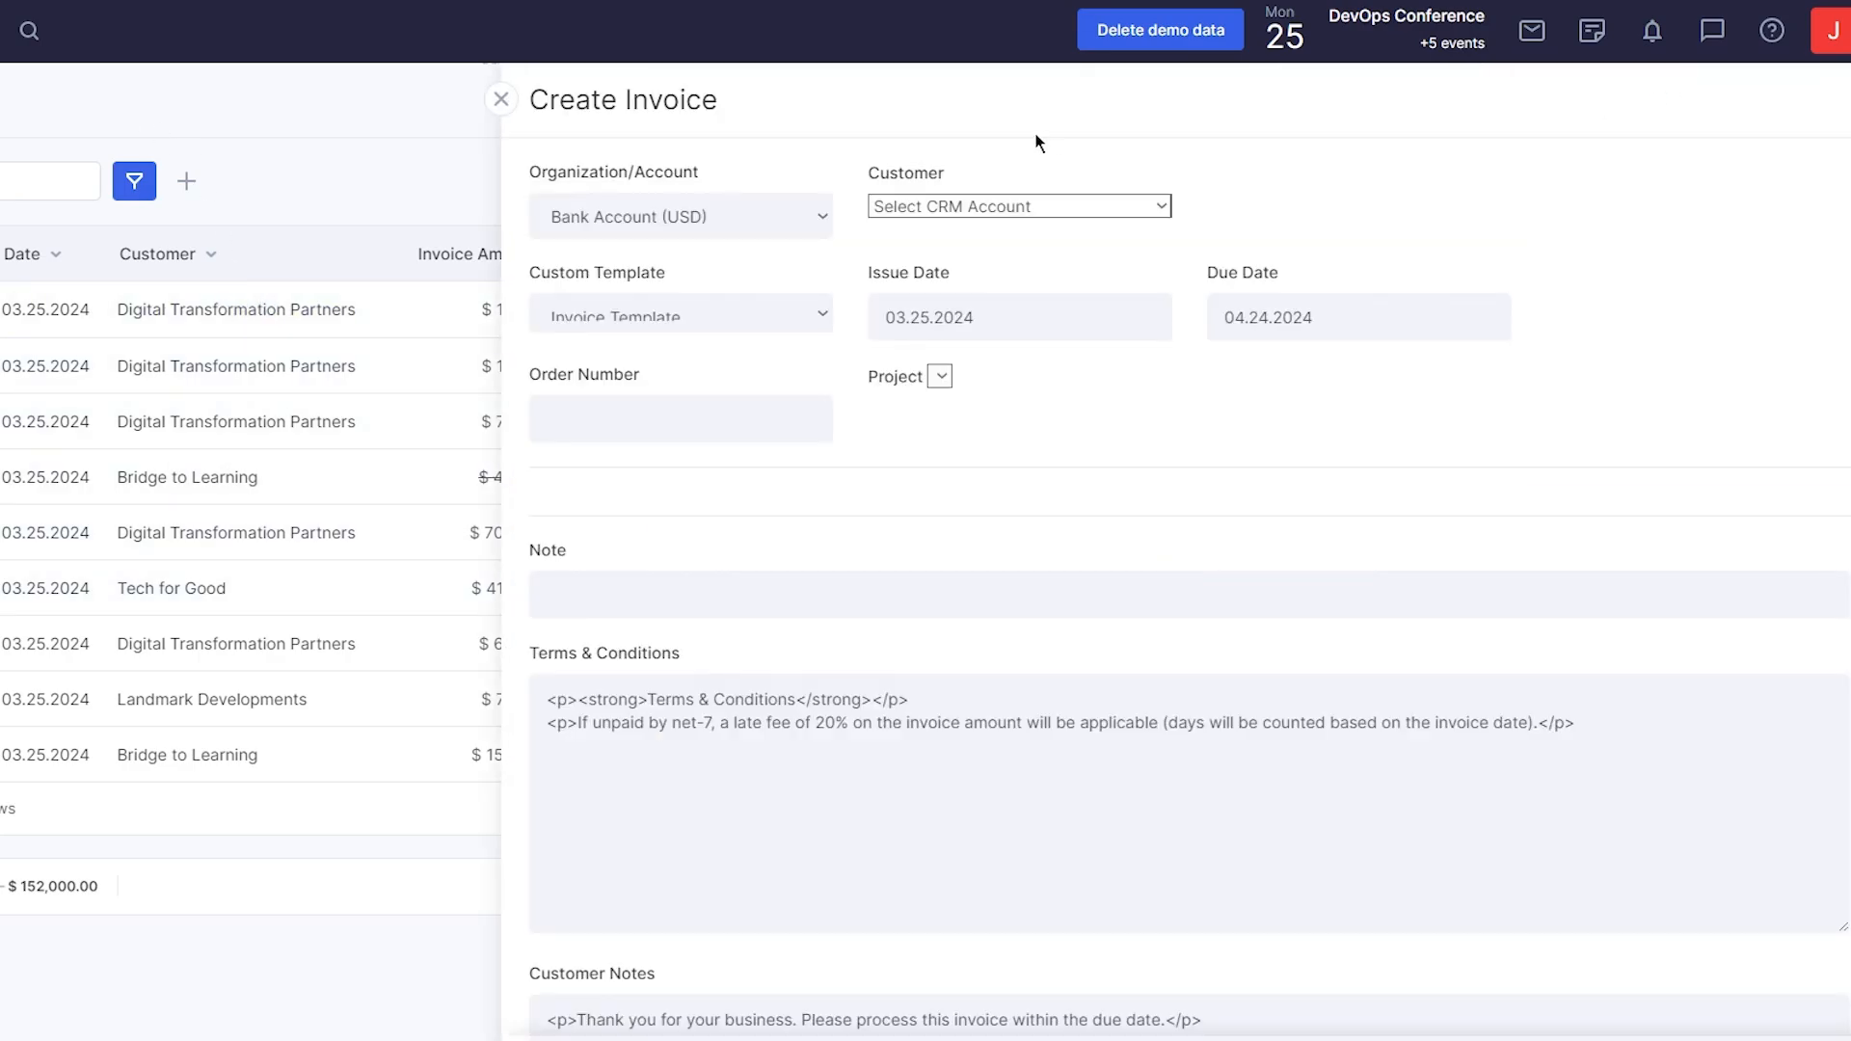
left_click(800, 215)
left_click(814, 324)
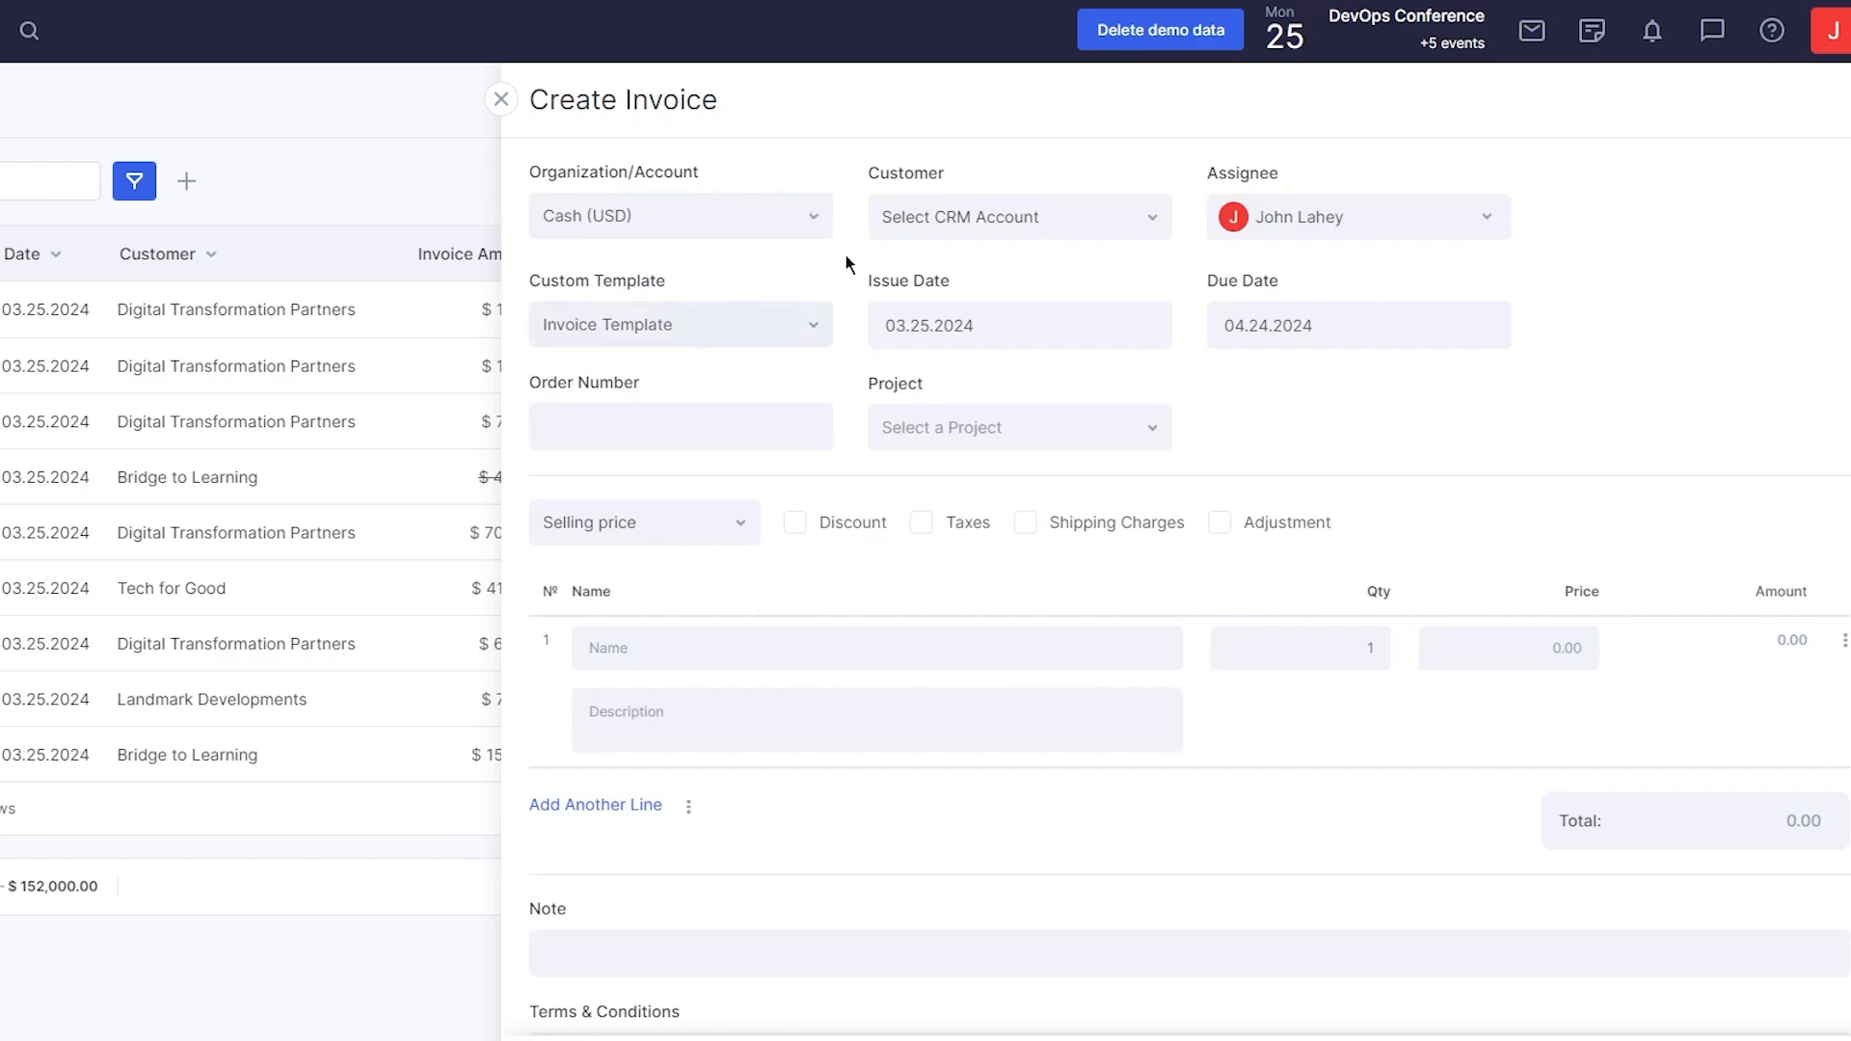
left_click(771, 217)
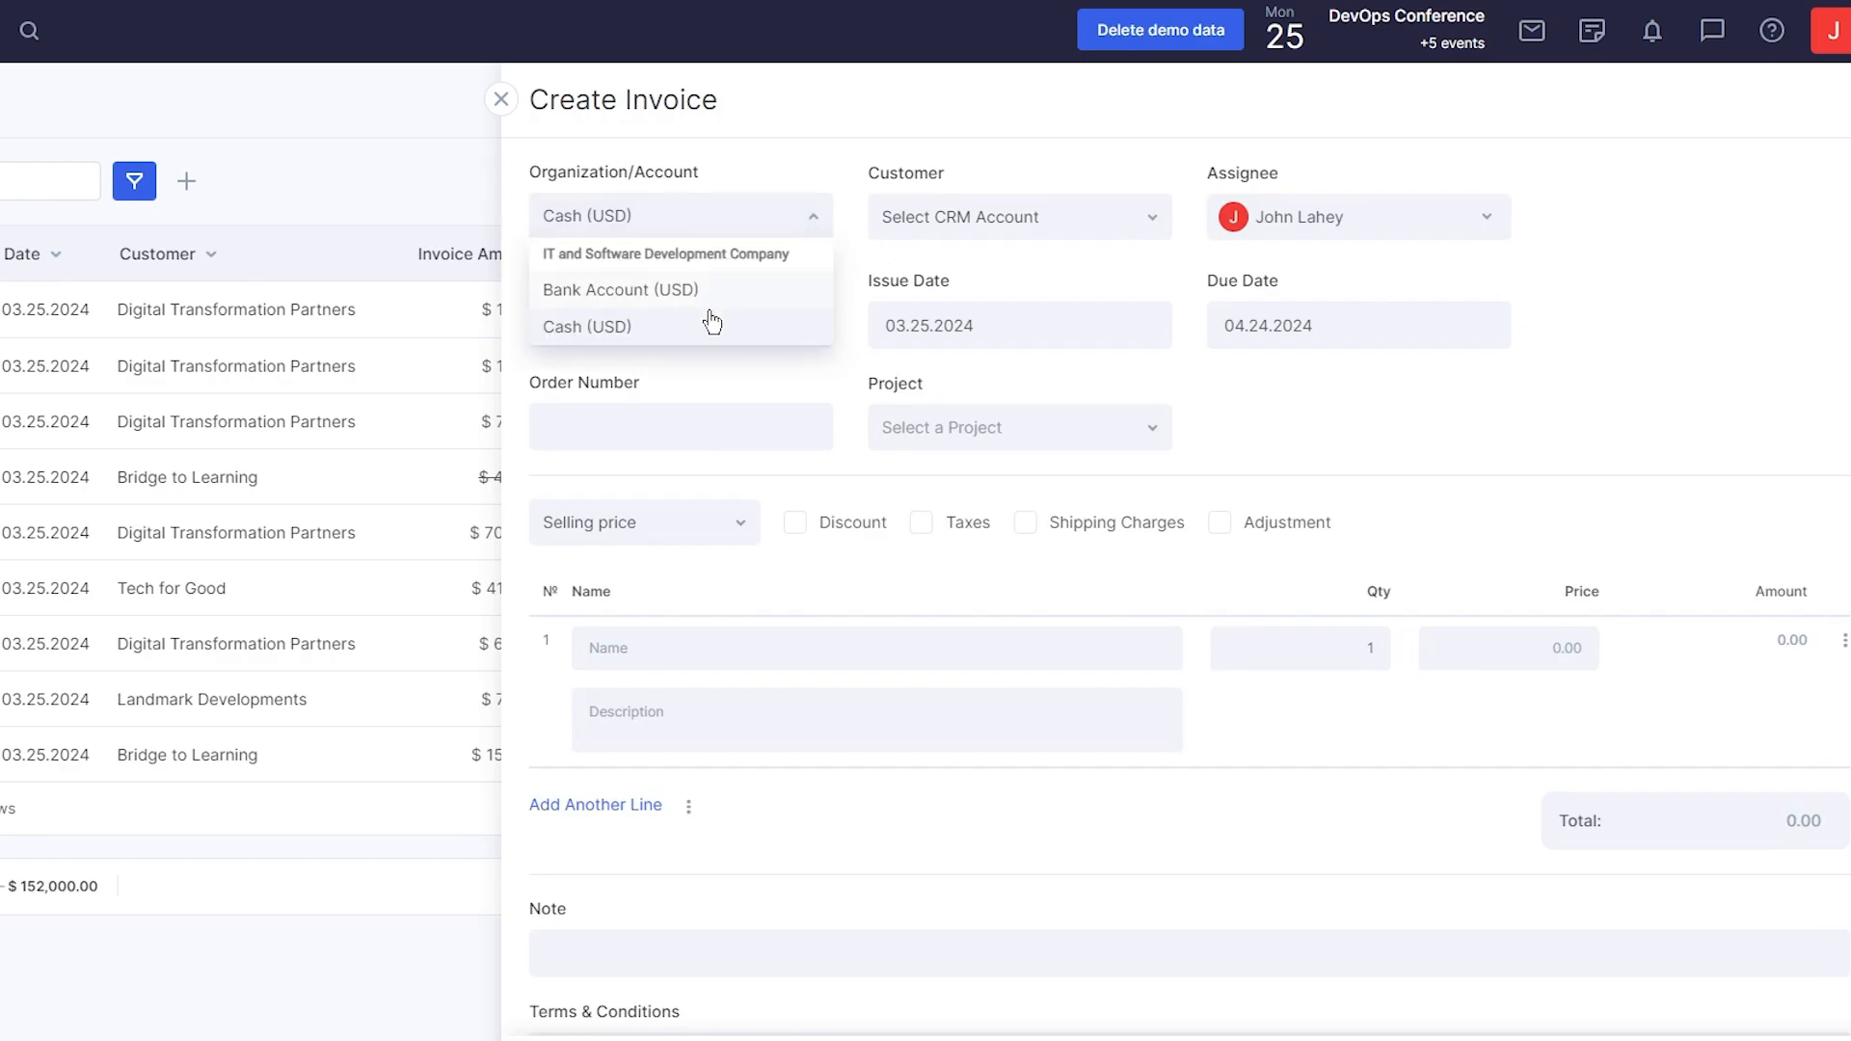
Step: Select Bridge to Learning as the invoice's customer and try to save the invoice
left_click(1053, 214)
left_click(1024, 357)
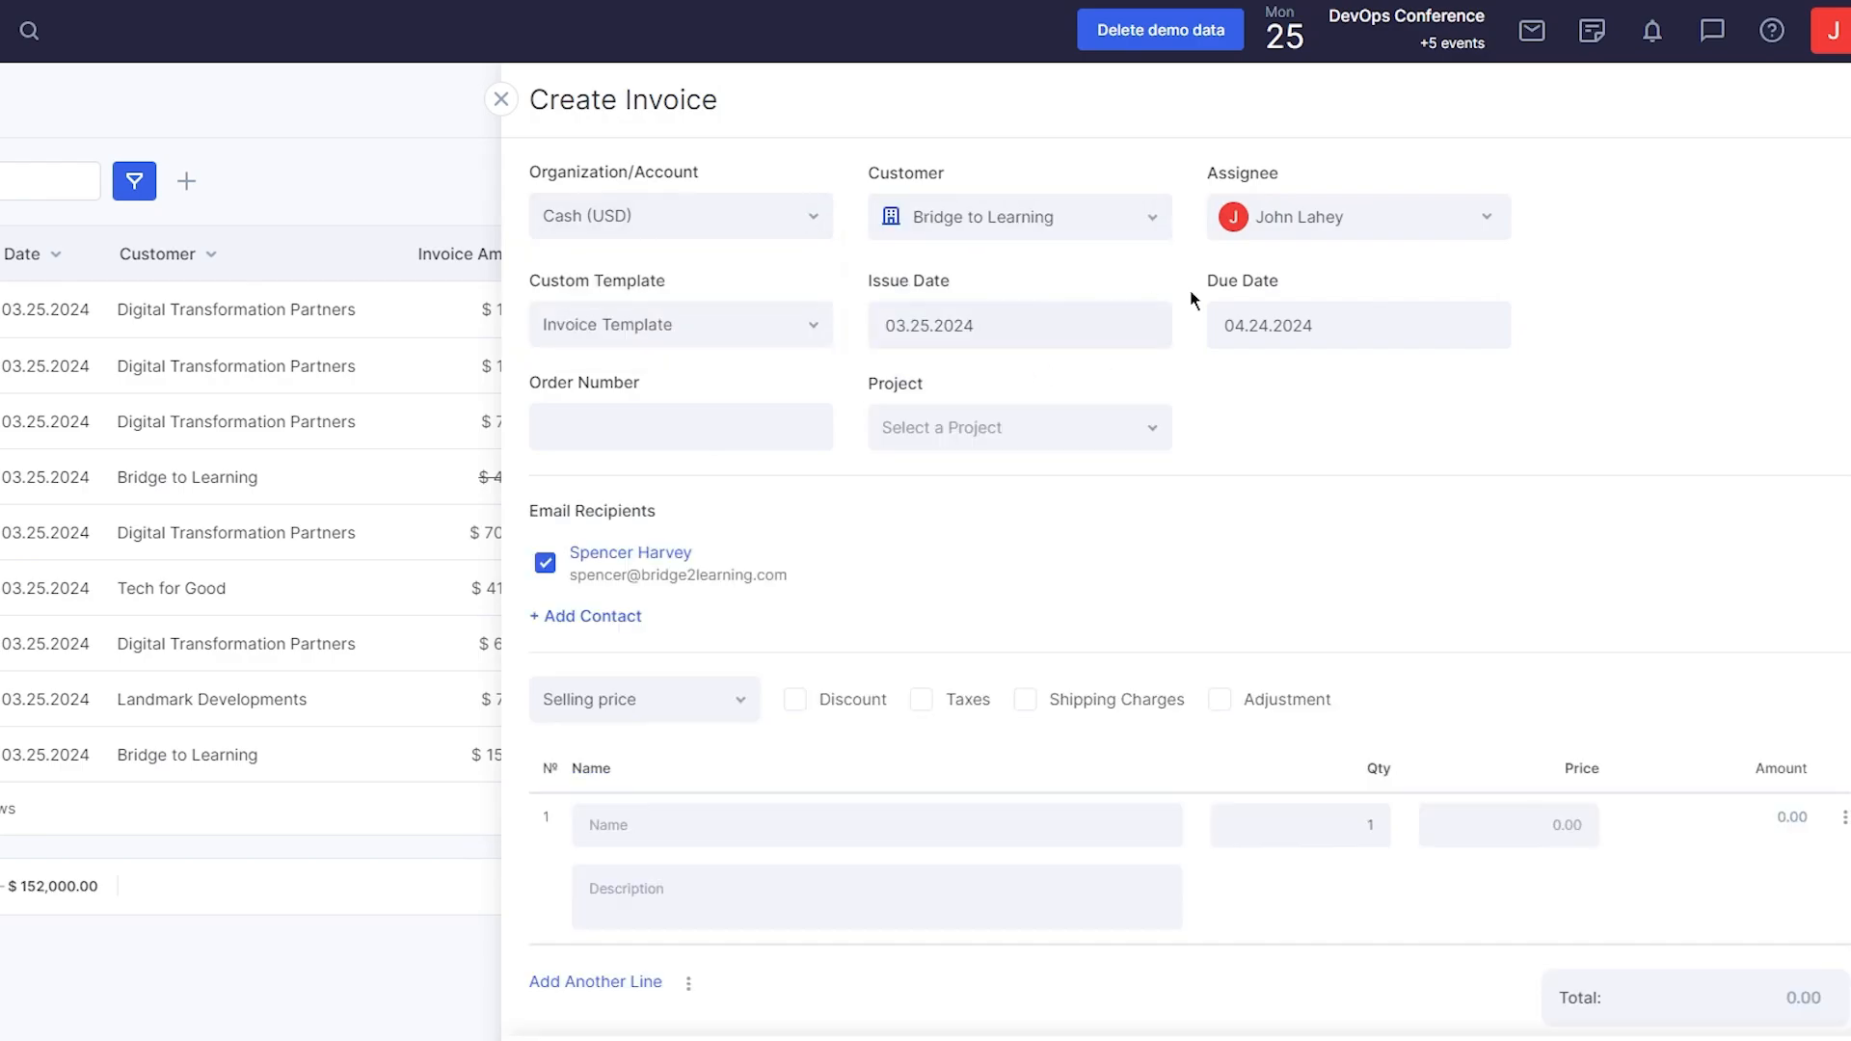
scroll(774, 421, "down", 5)
left_click(599, 1040)
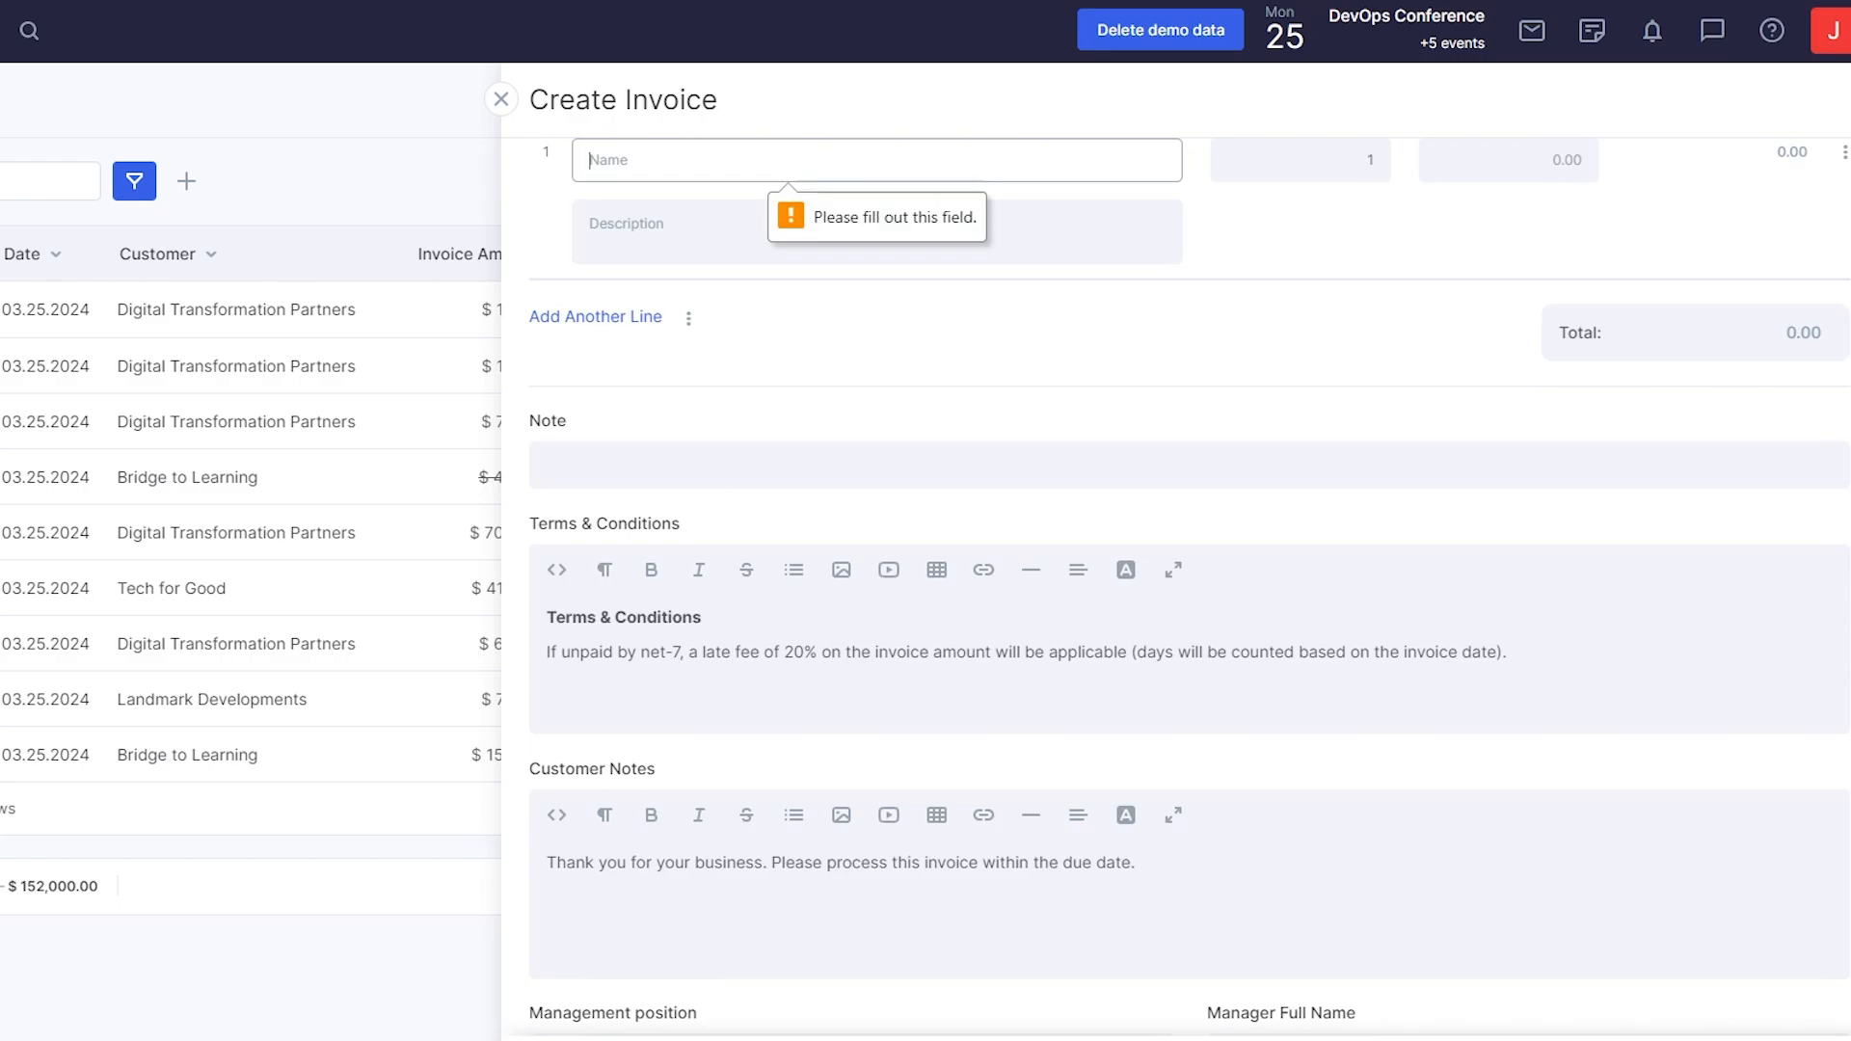
Step: Enter a first name as the first line item's name, describe it as "jhkjh", and save the invoice
scroll(777, 232, "up", 2)
type("john")
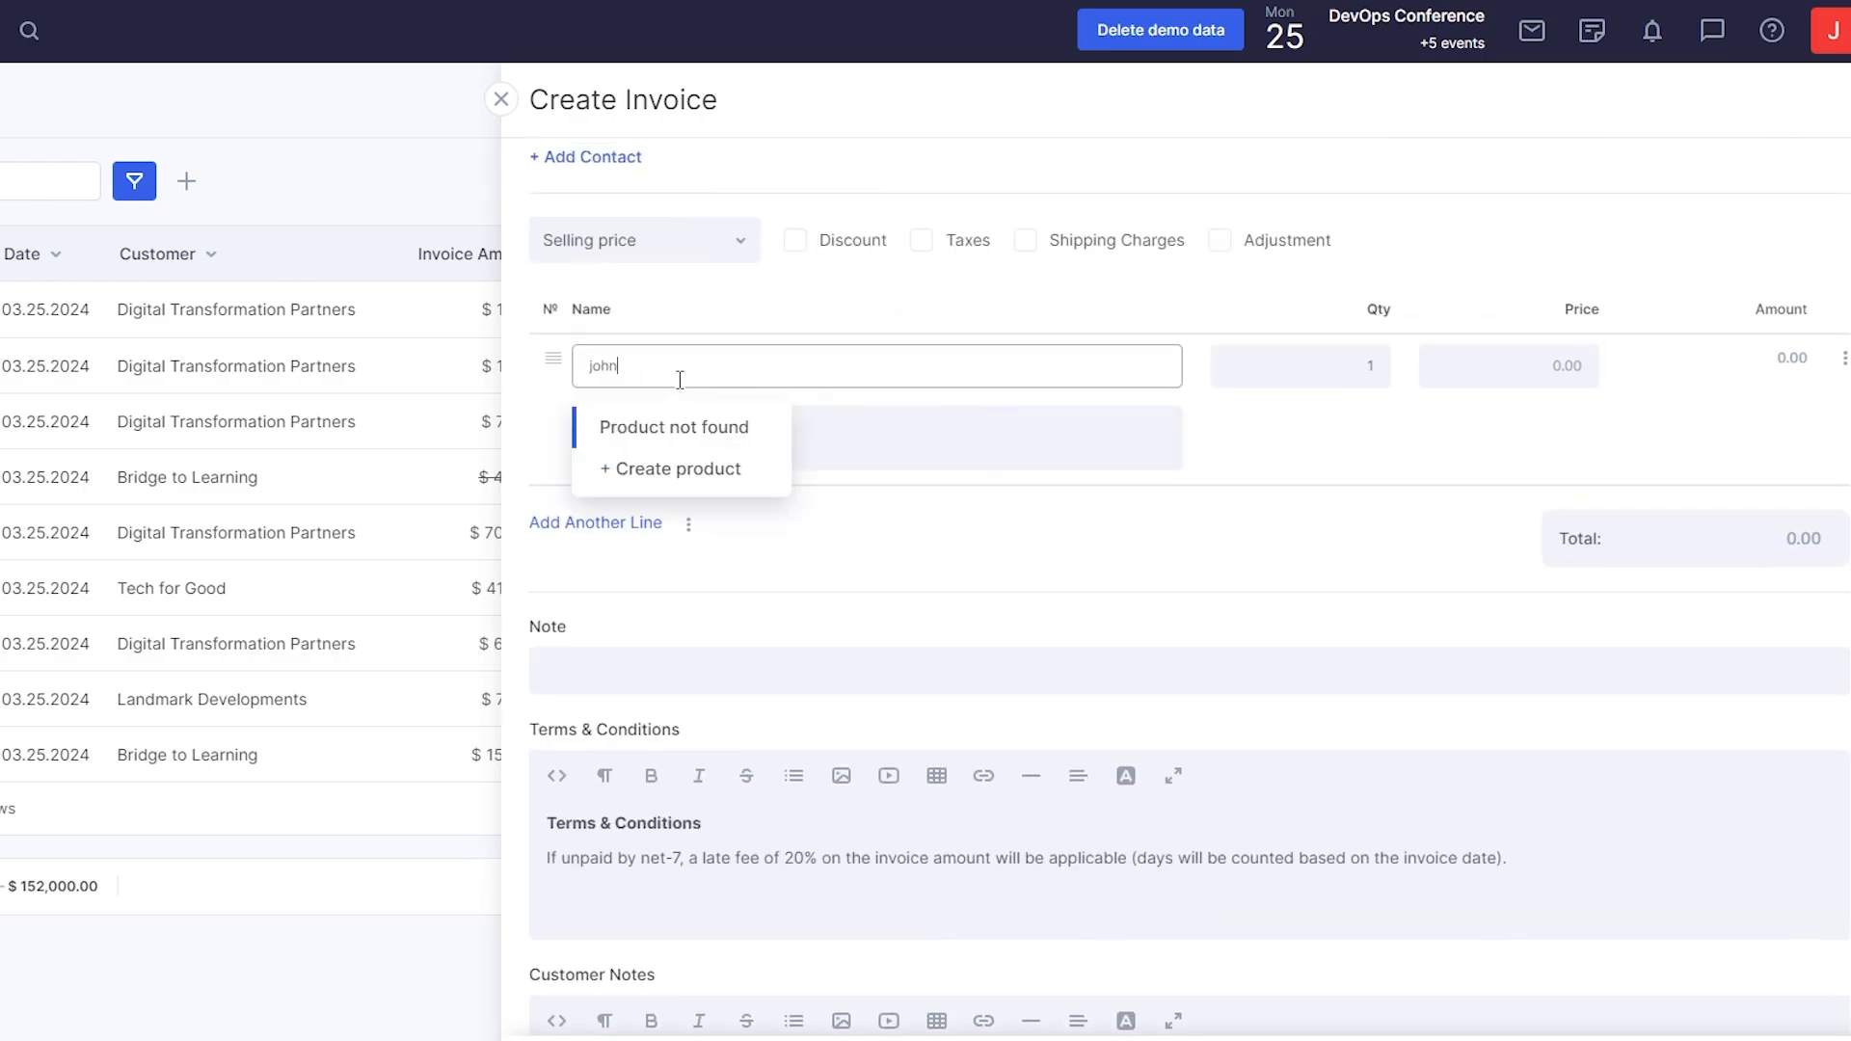
left_click(674, 446)
type("jhkjh")
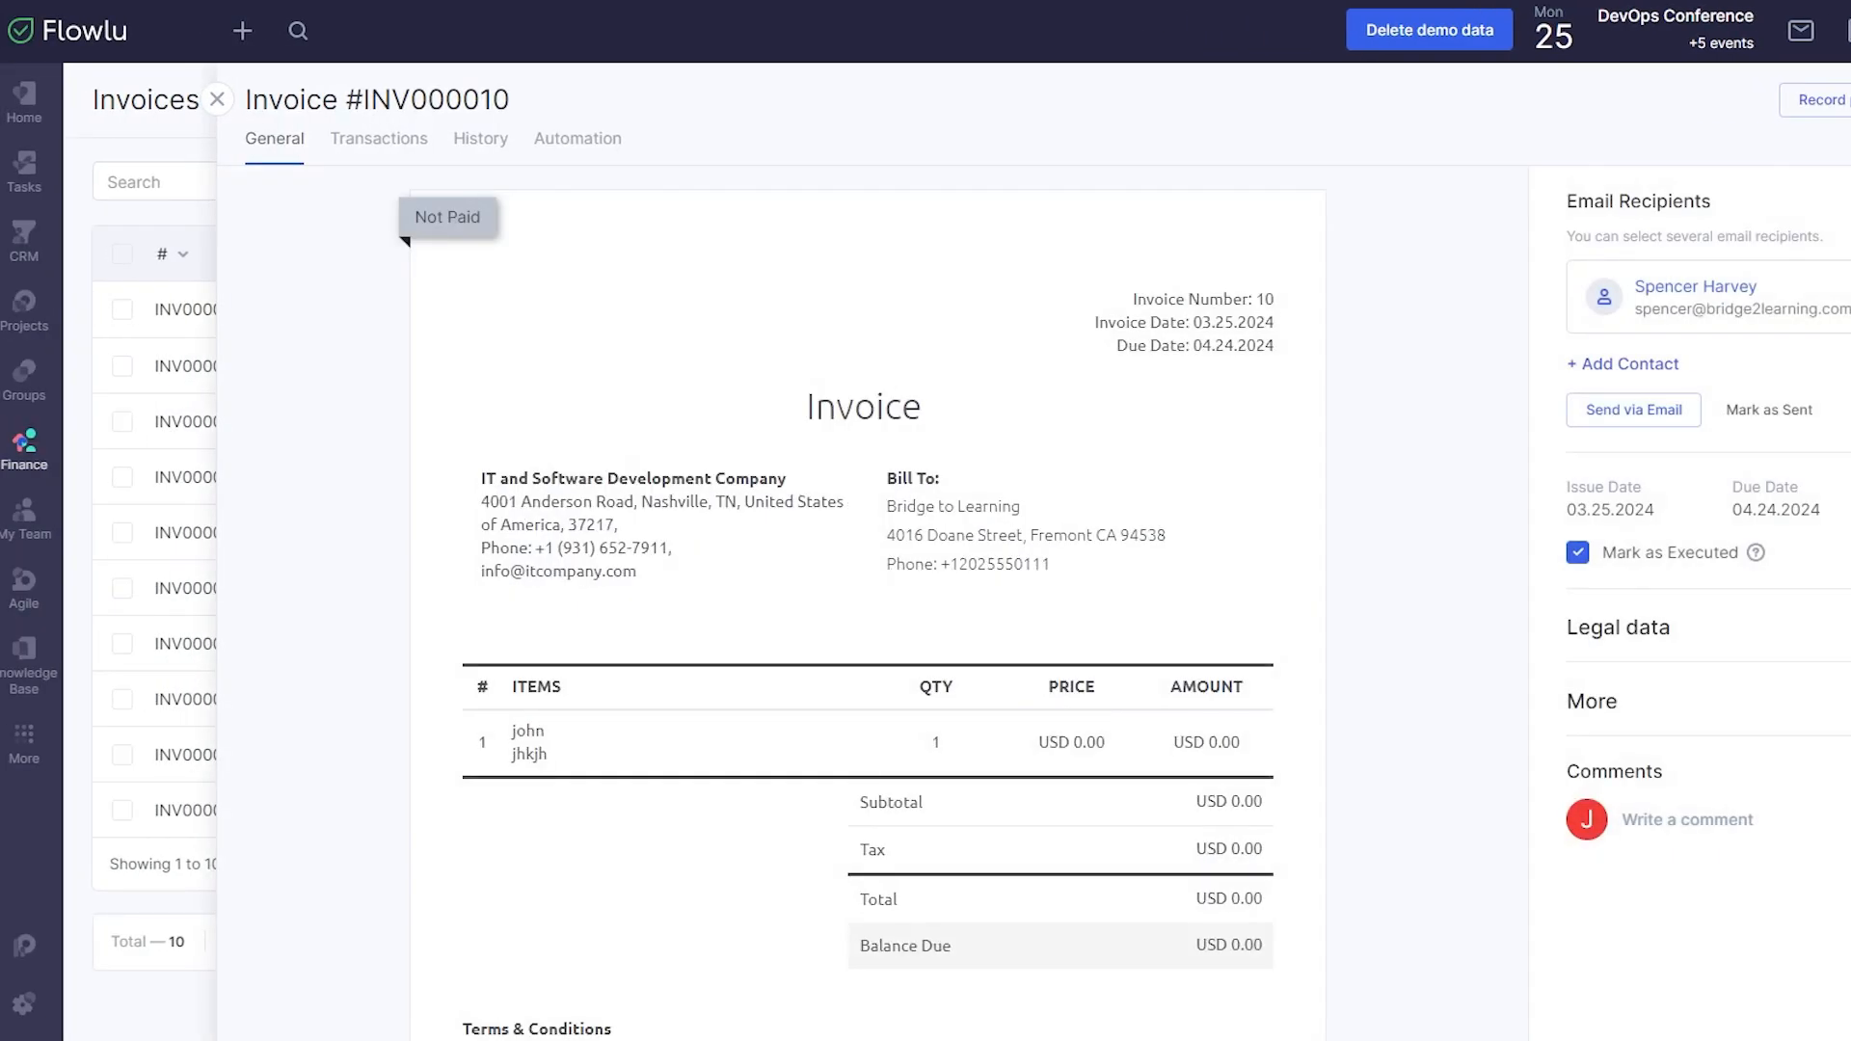
Step: Review the saved invoice's details and return to the invoice list
scroll(631, 677, "down", 2)
scroll(631, 676, "up", 2)
left_click(219, 100)
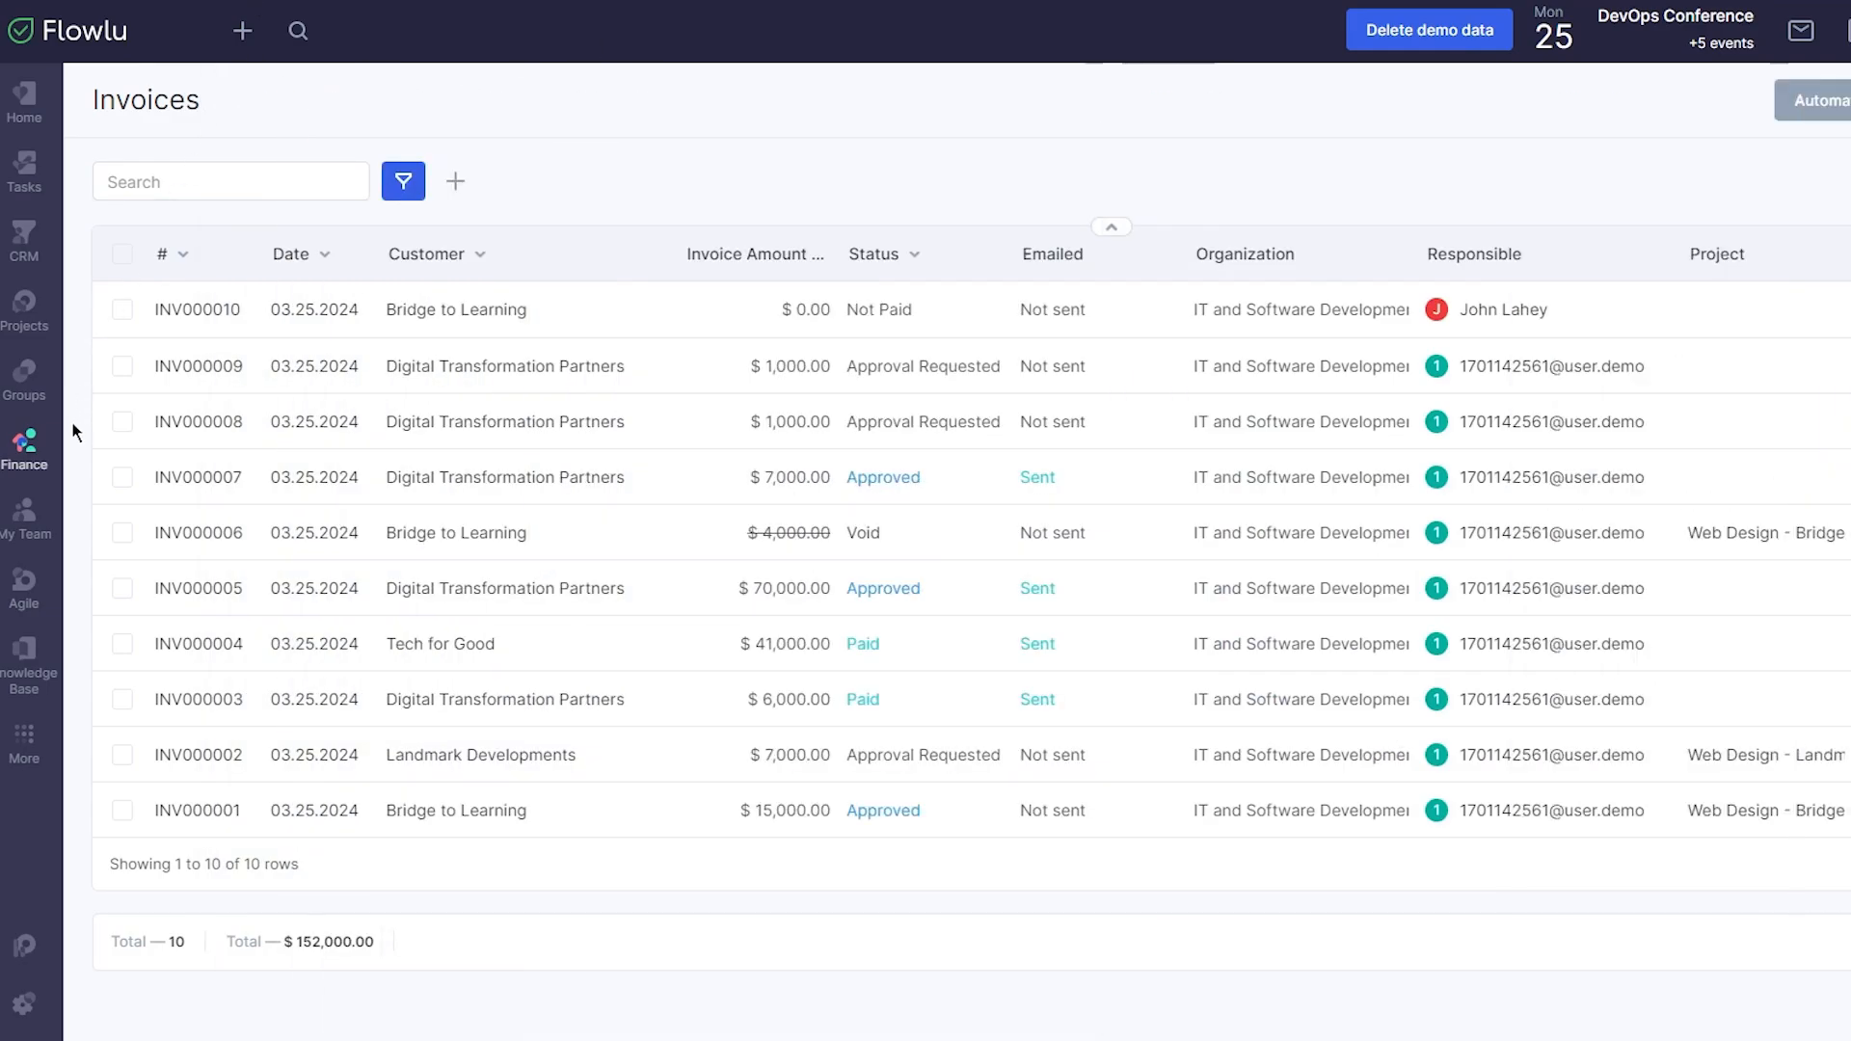
Step: Open the My Team members list and start inviting new users
mouse_move(43, 546)
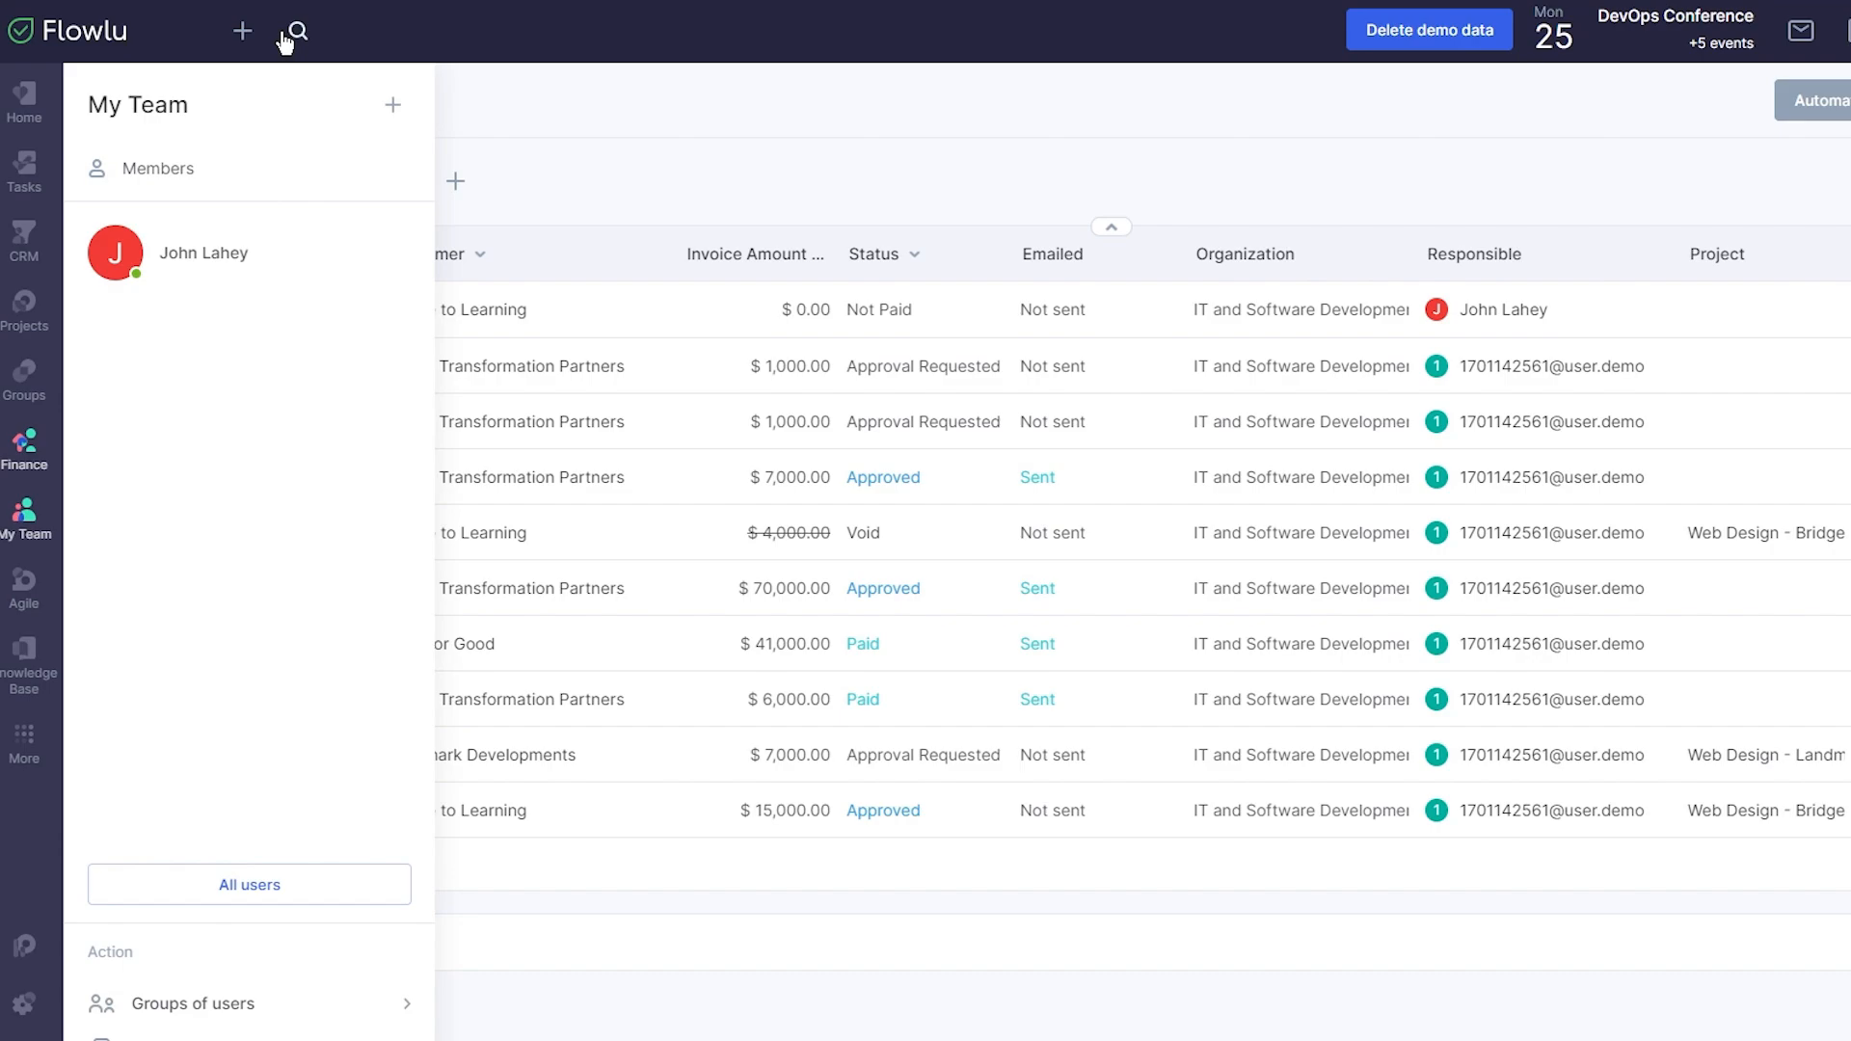
left_click(235, 192)
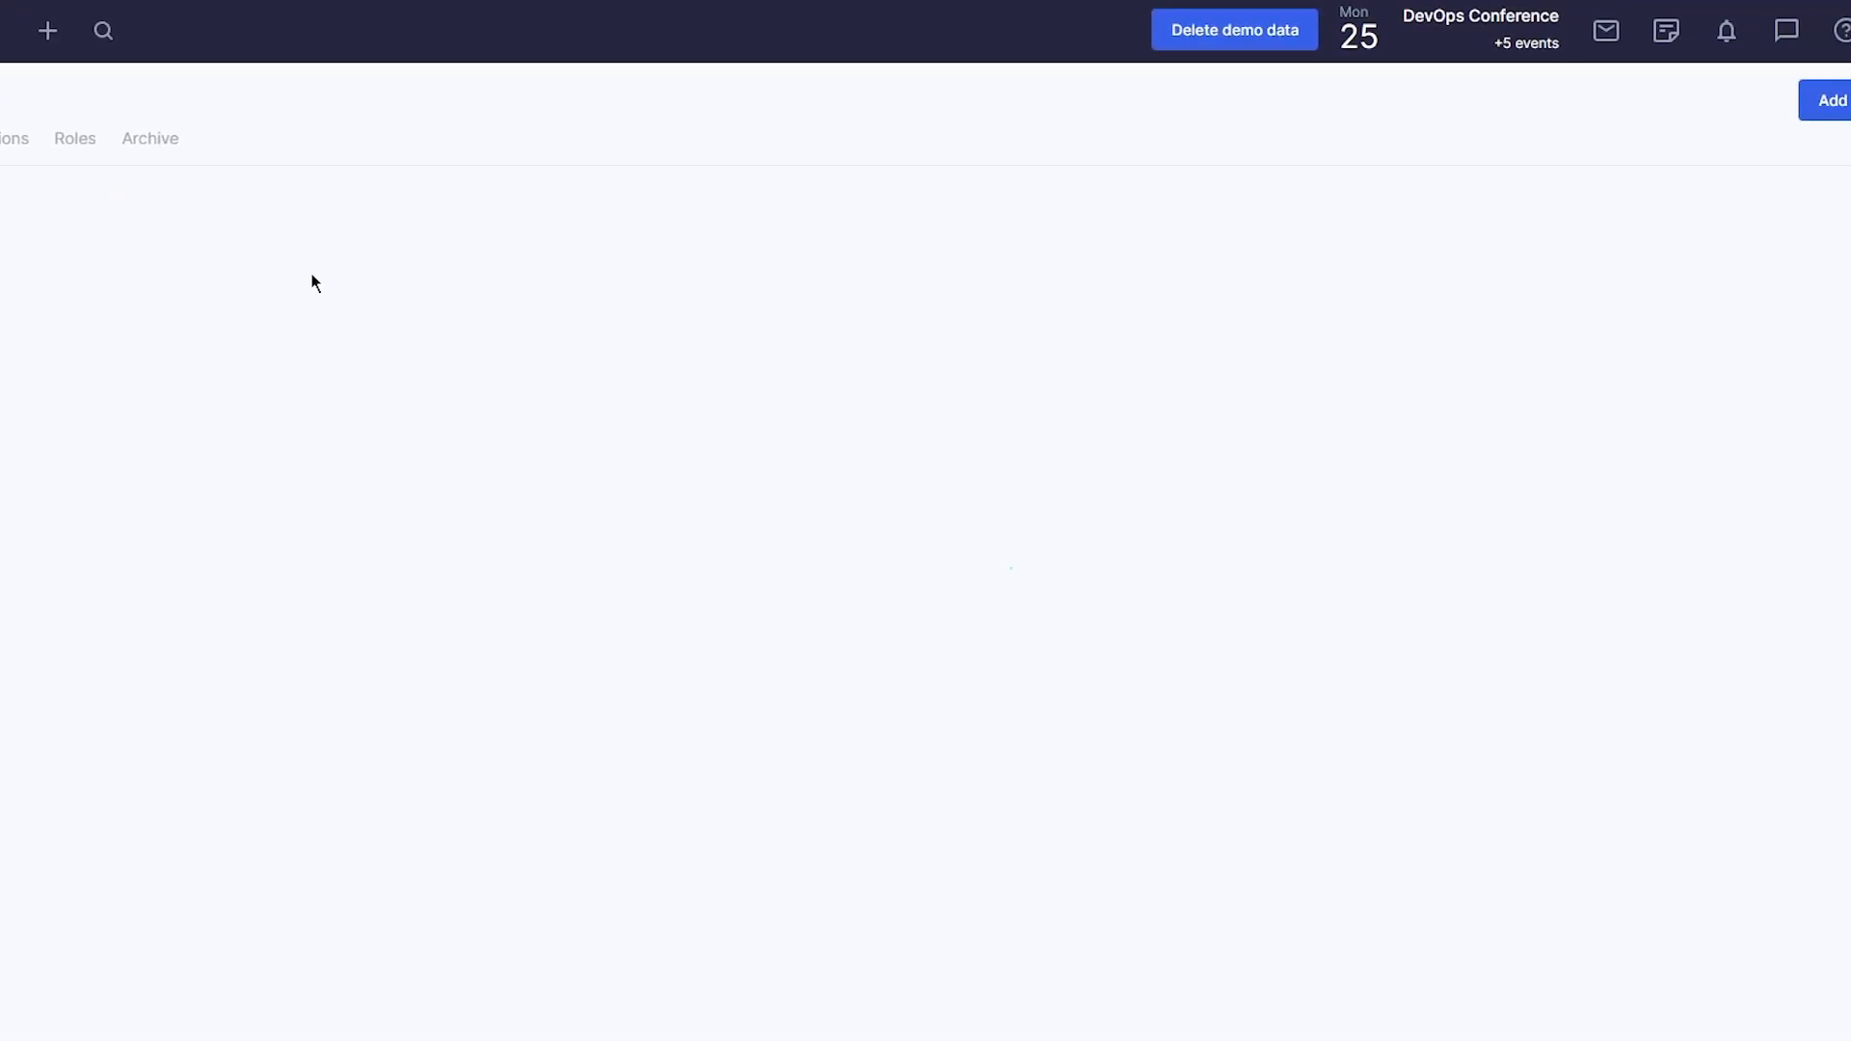
left_click(1800, 106)
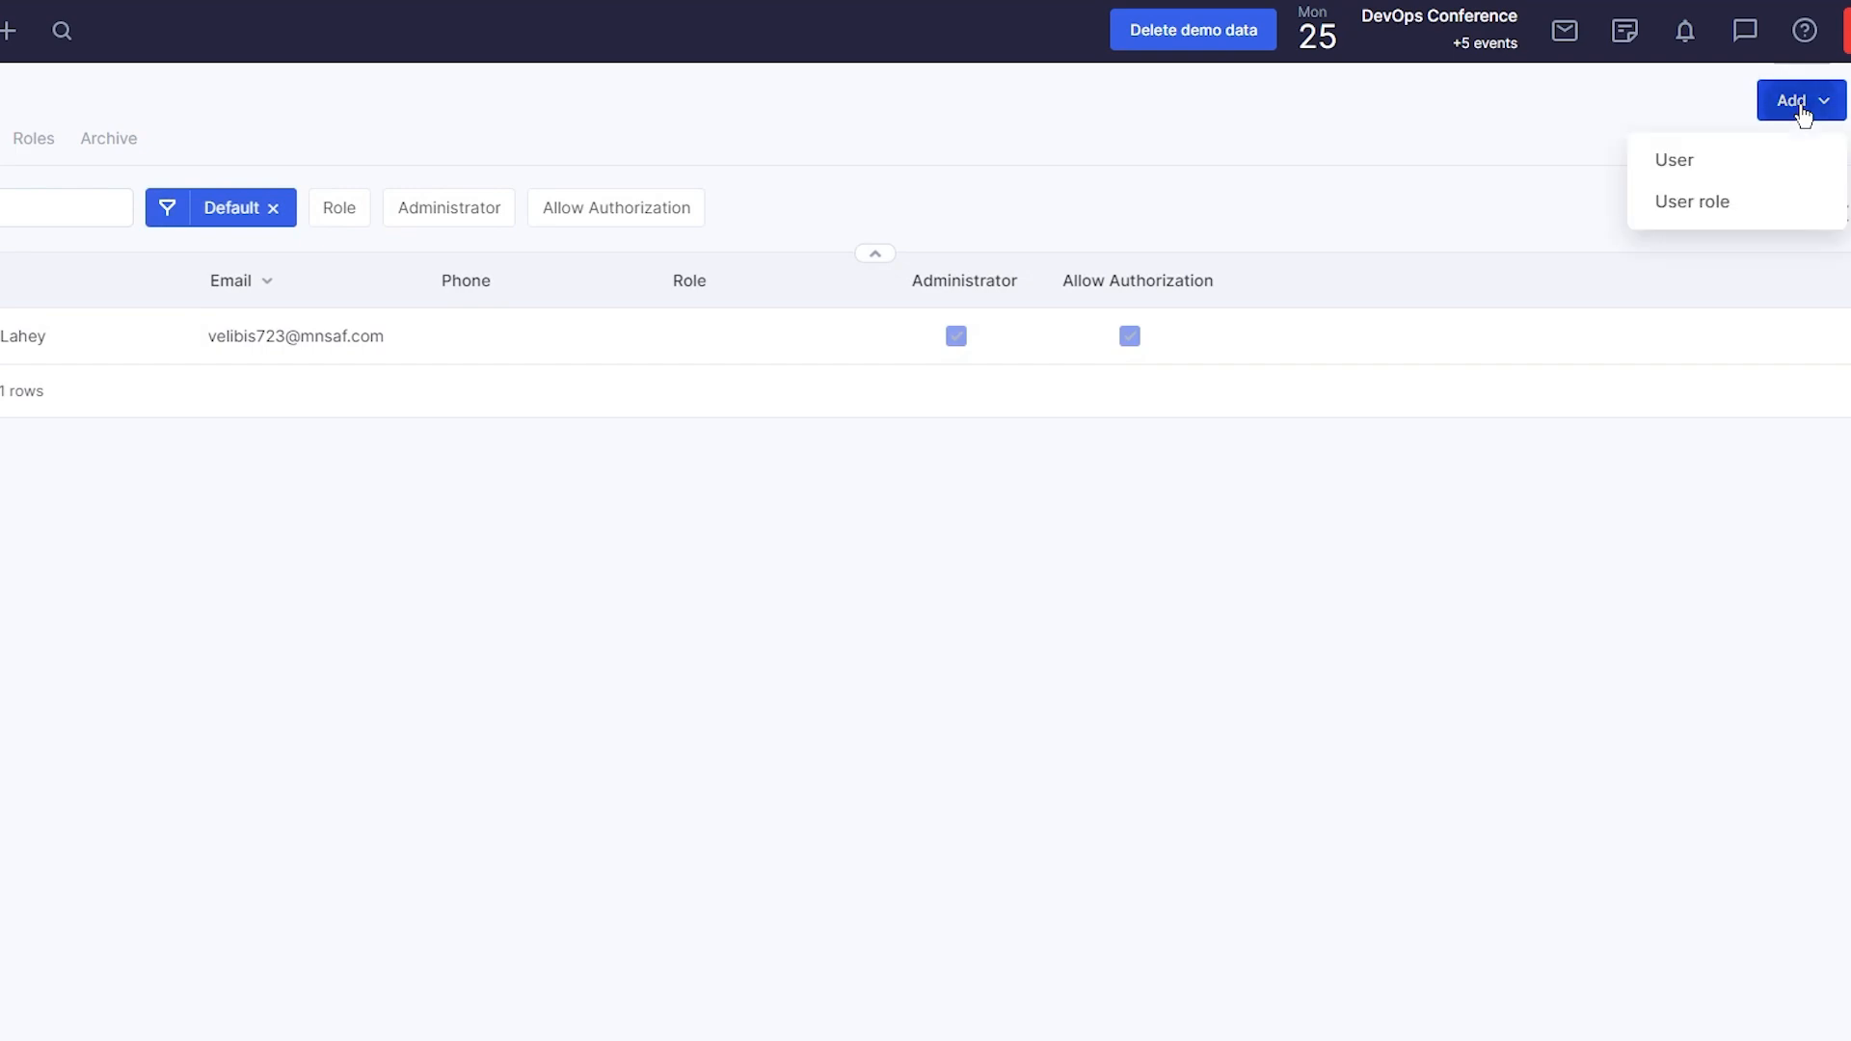
left_click(1739, 160)
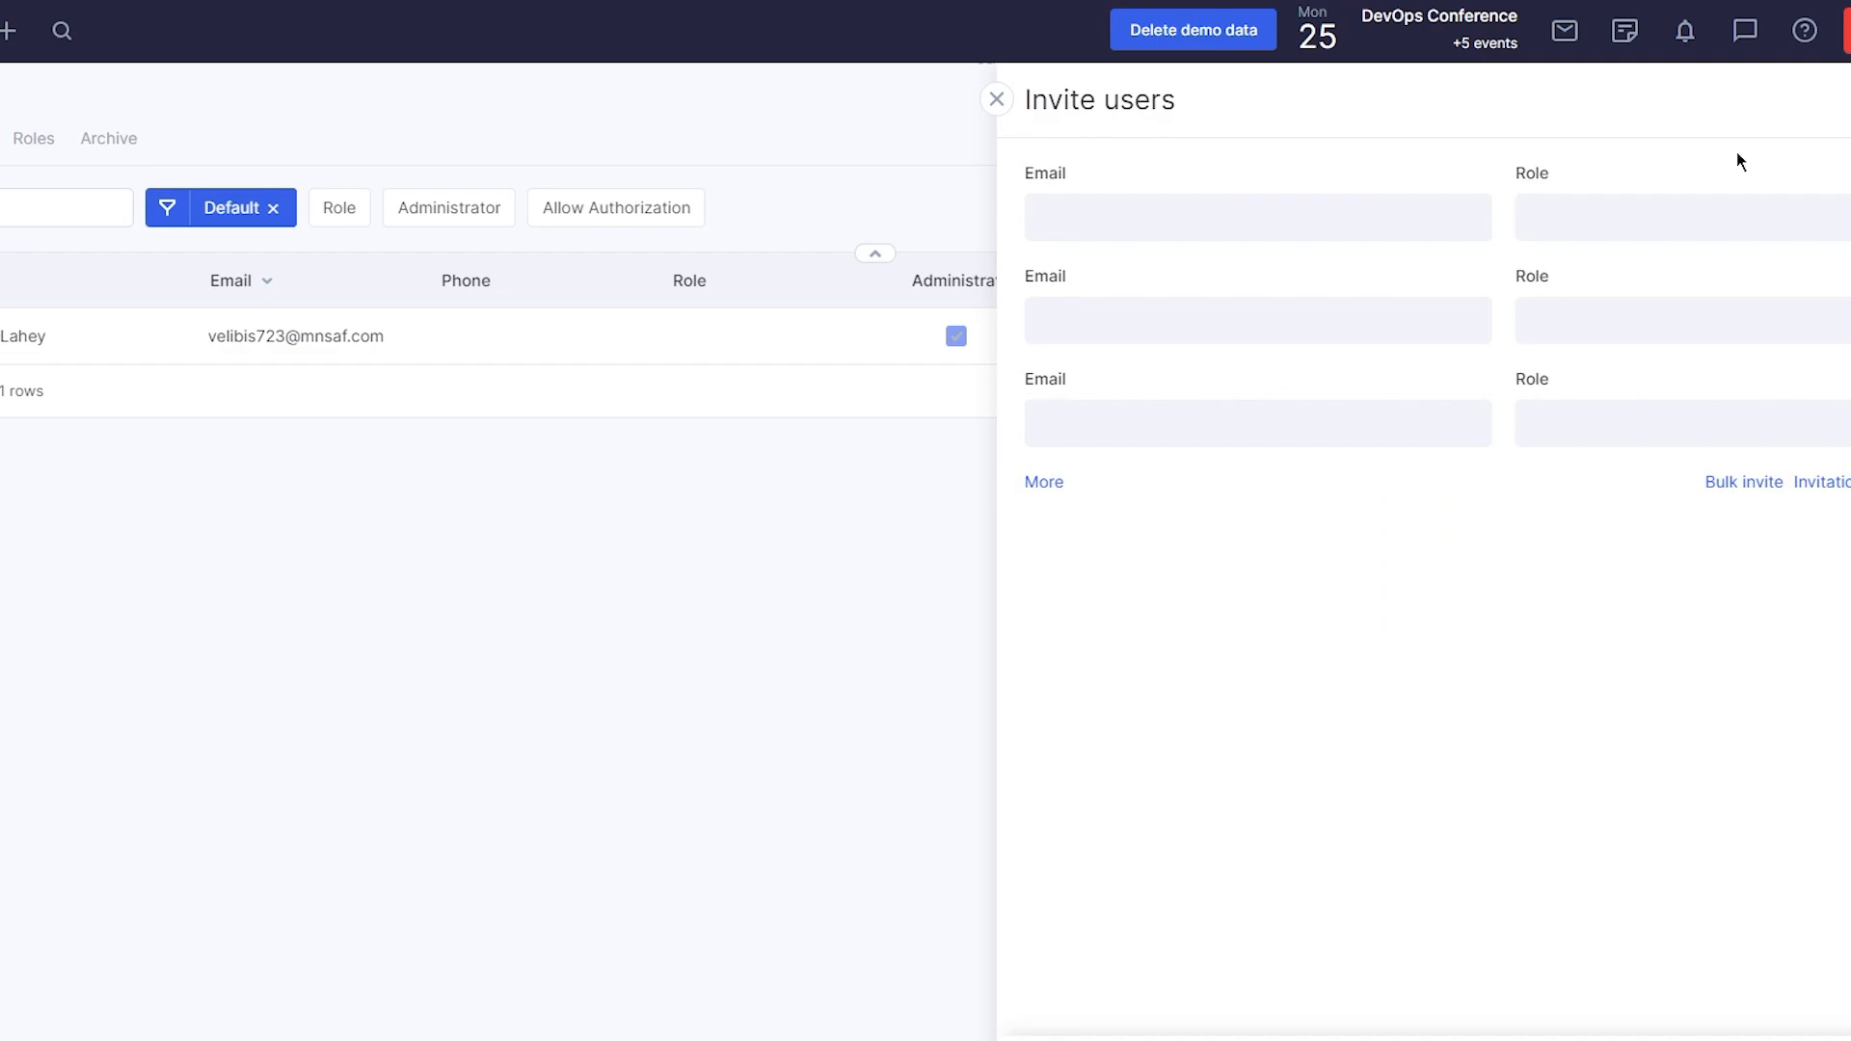
Step: Fill in the invitee's email with the first saved address suggestion and send the invitation
left_click(1262, 229)
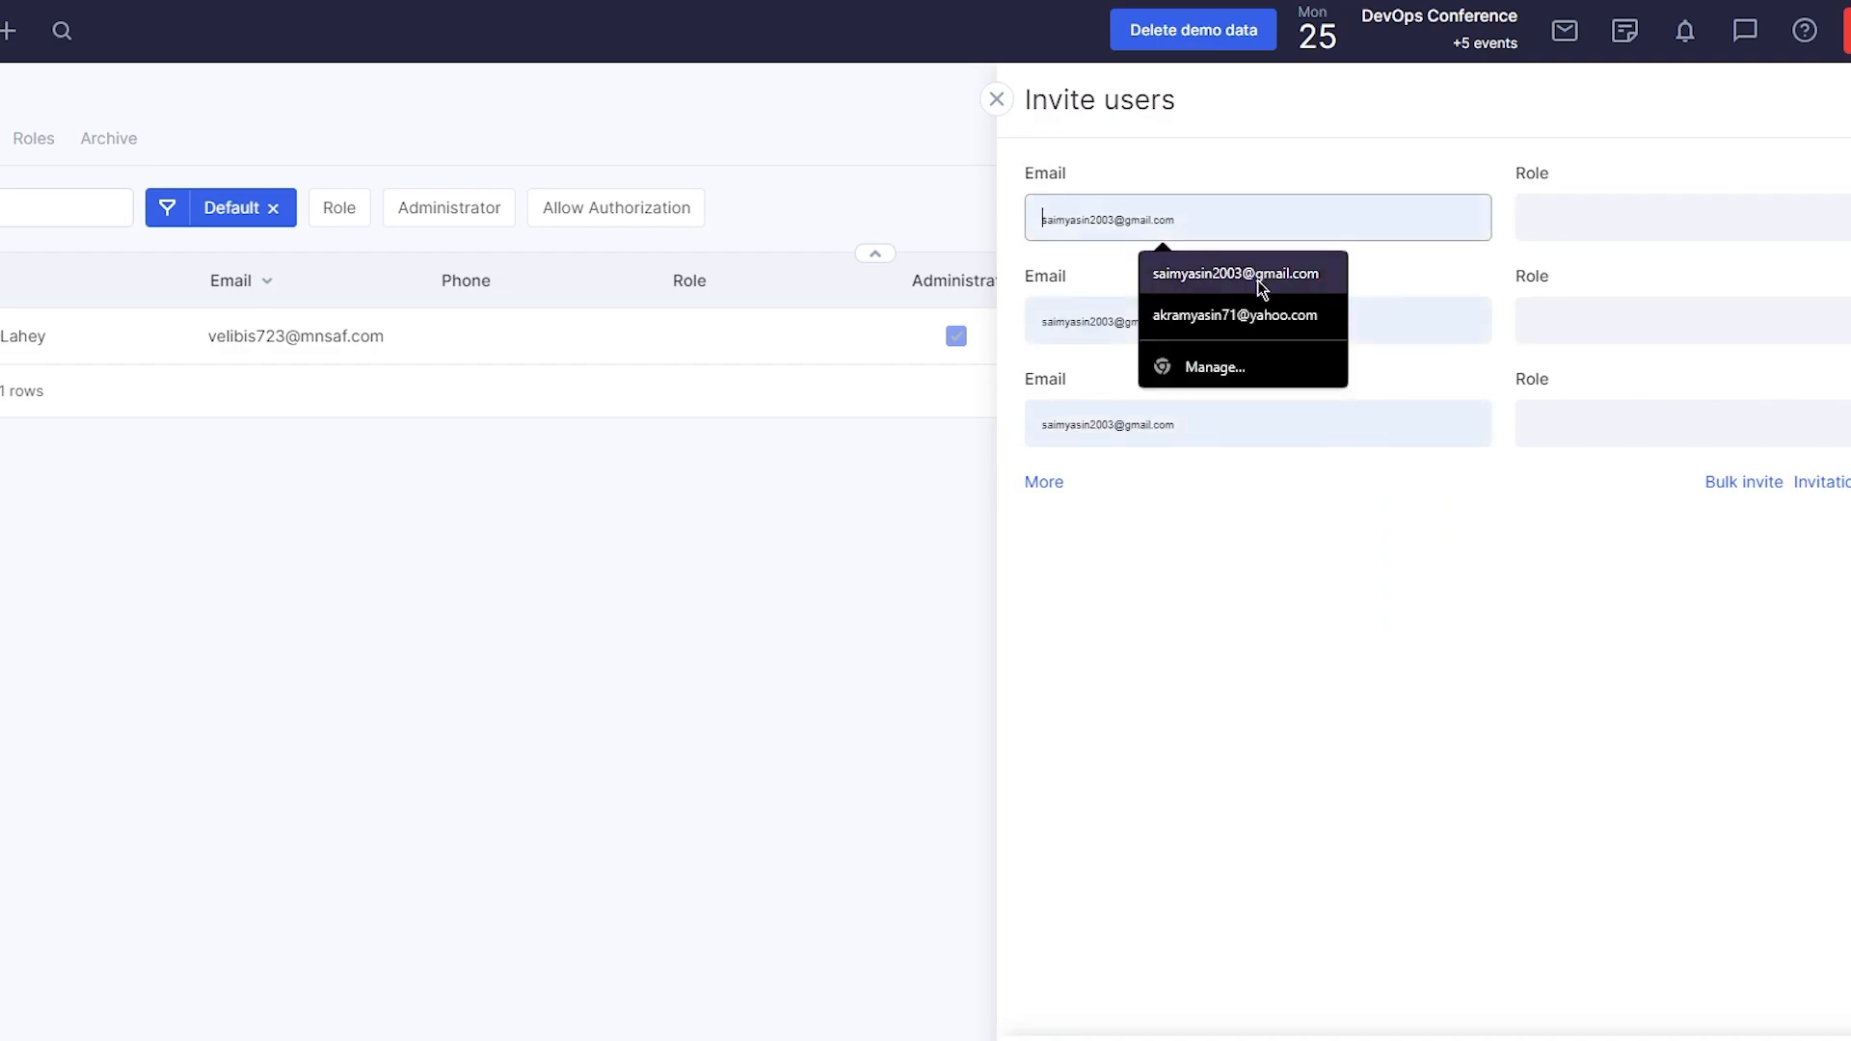
left_click(1248, 274)
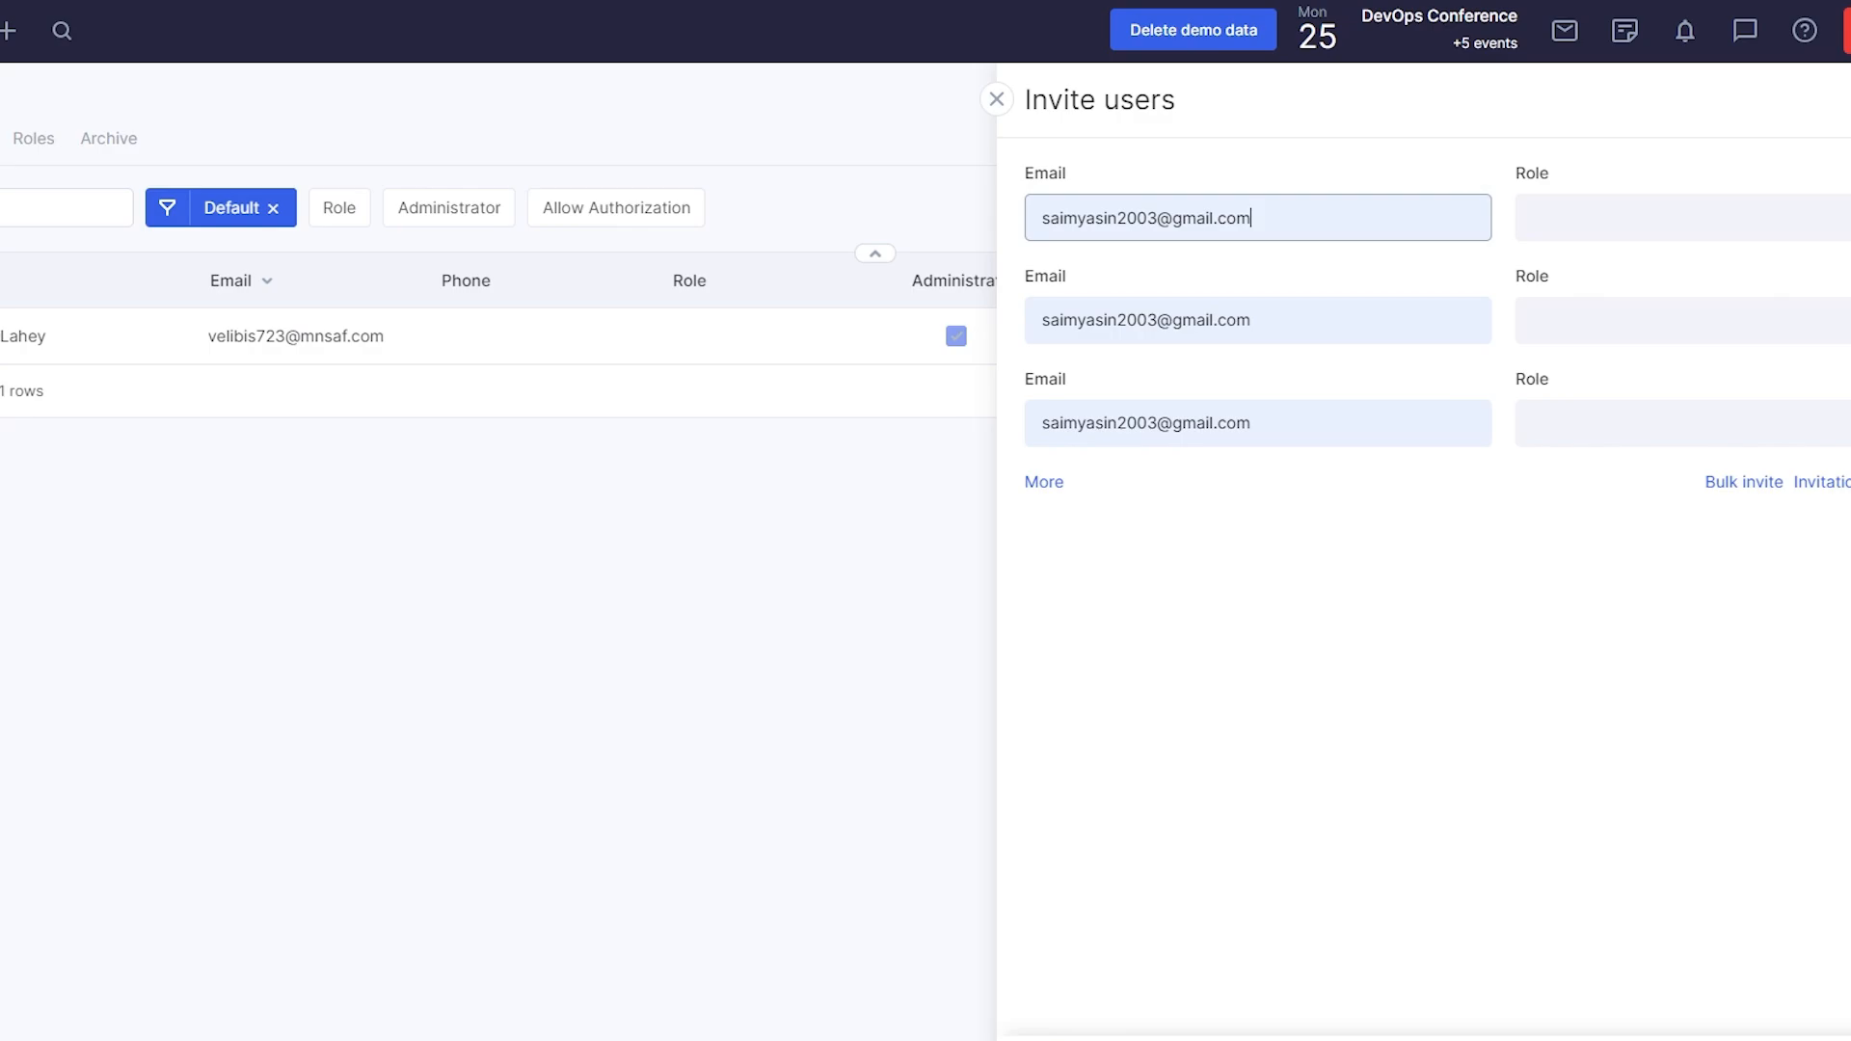
left_click(1070, 1039)
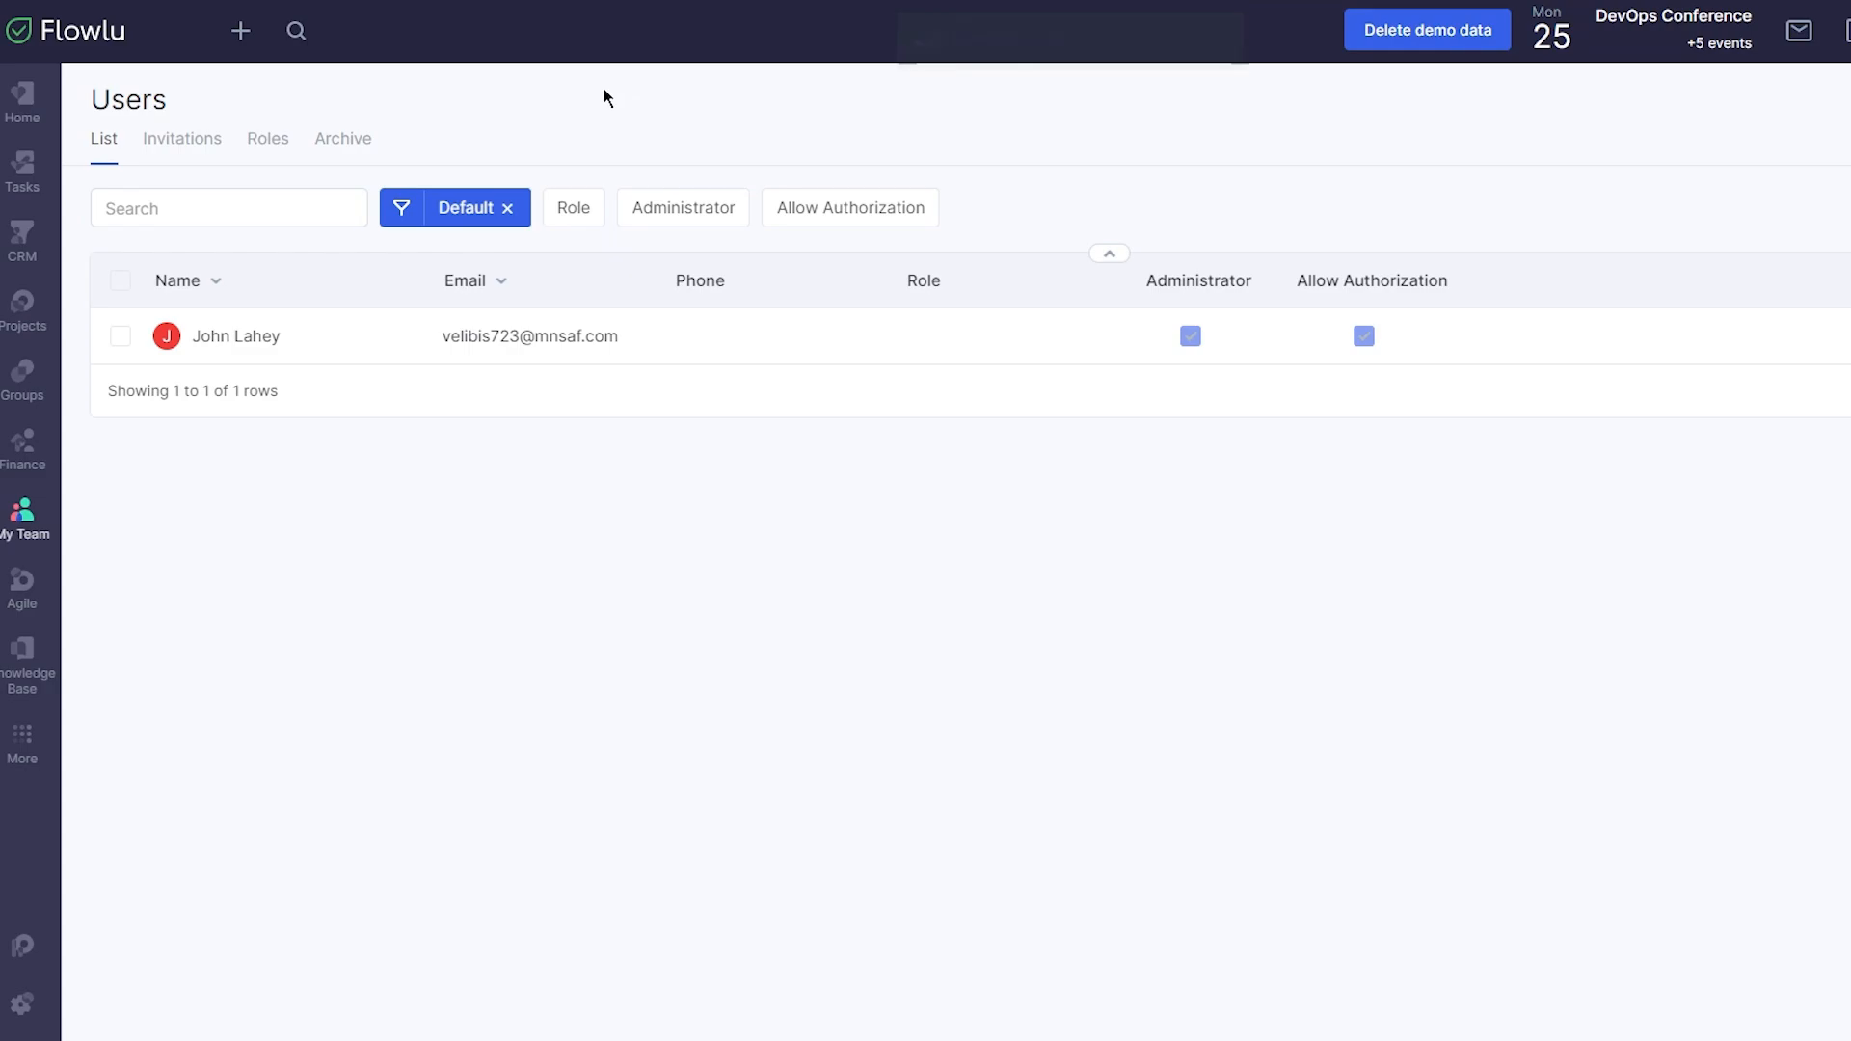
Step: Open the sent user invitations, cancel the pending one and confirm the cancellation
left_click(190, 140)
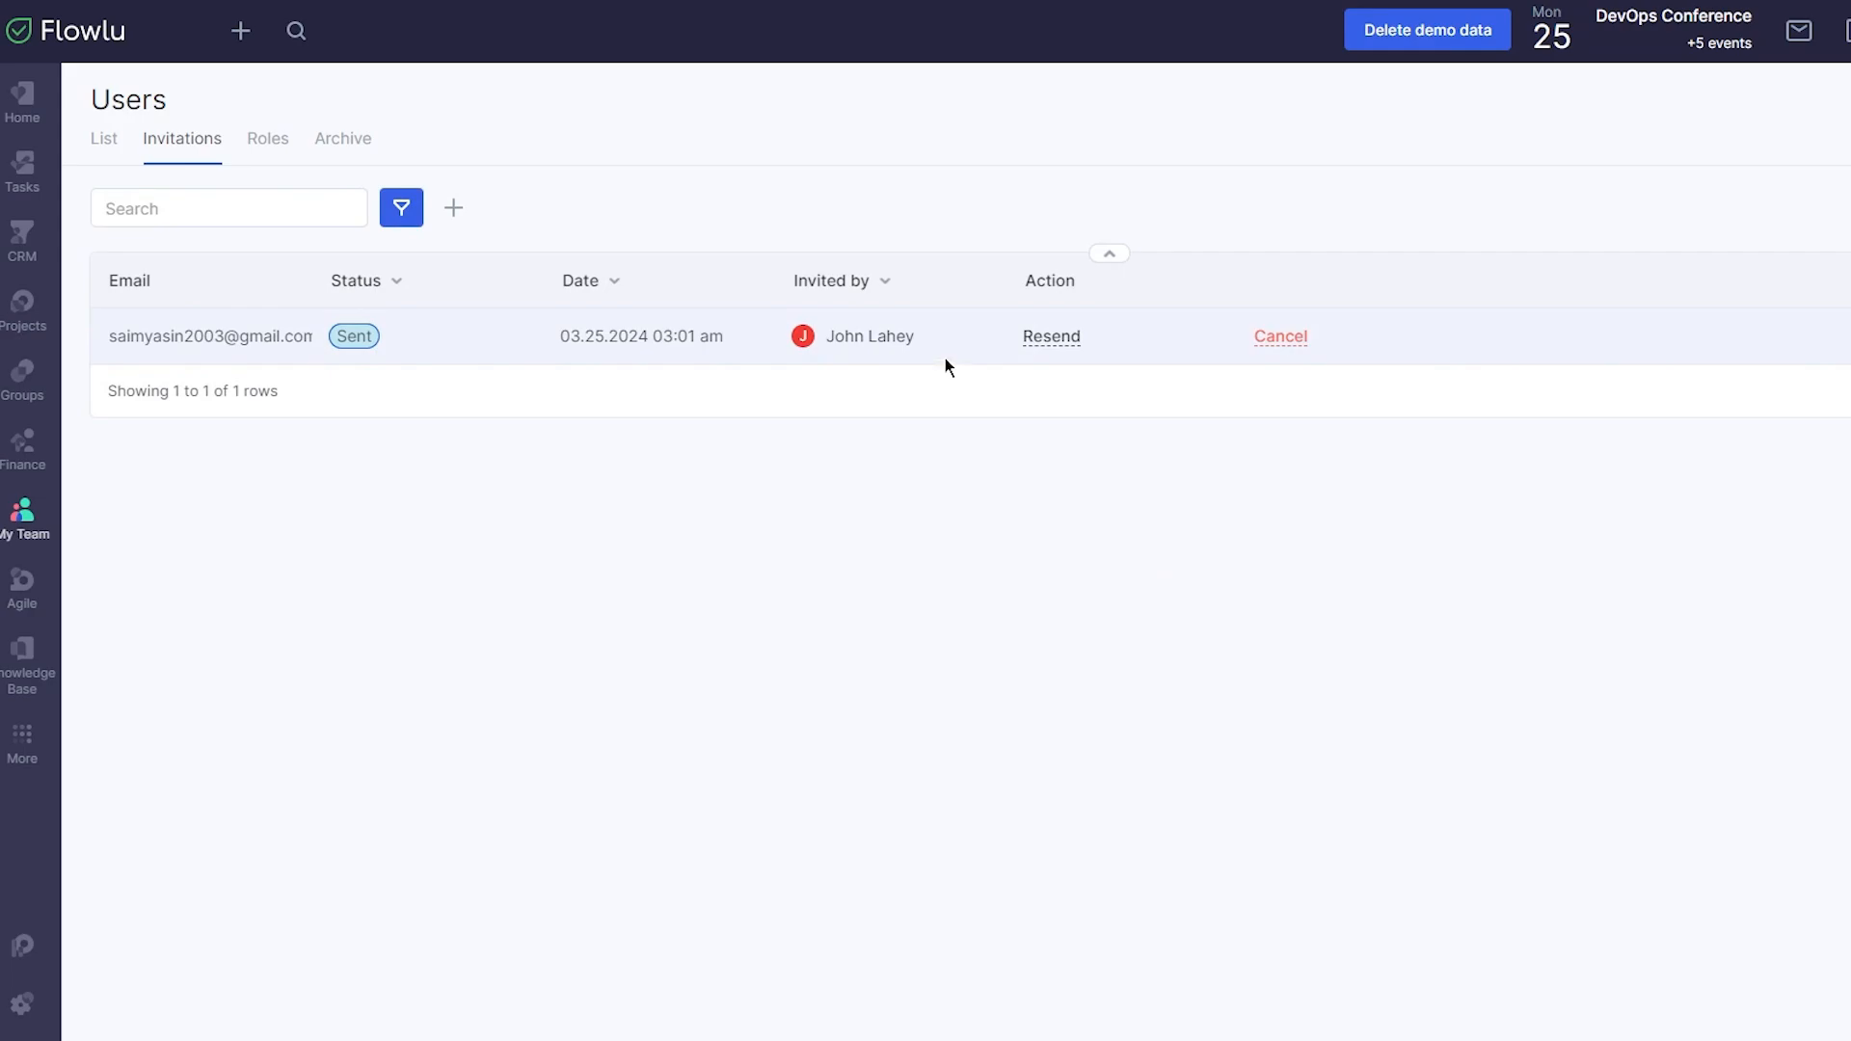
left_click(1282, 342)
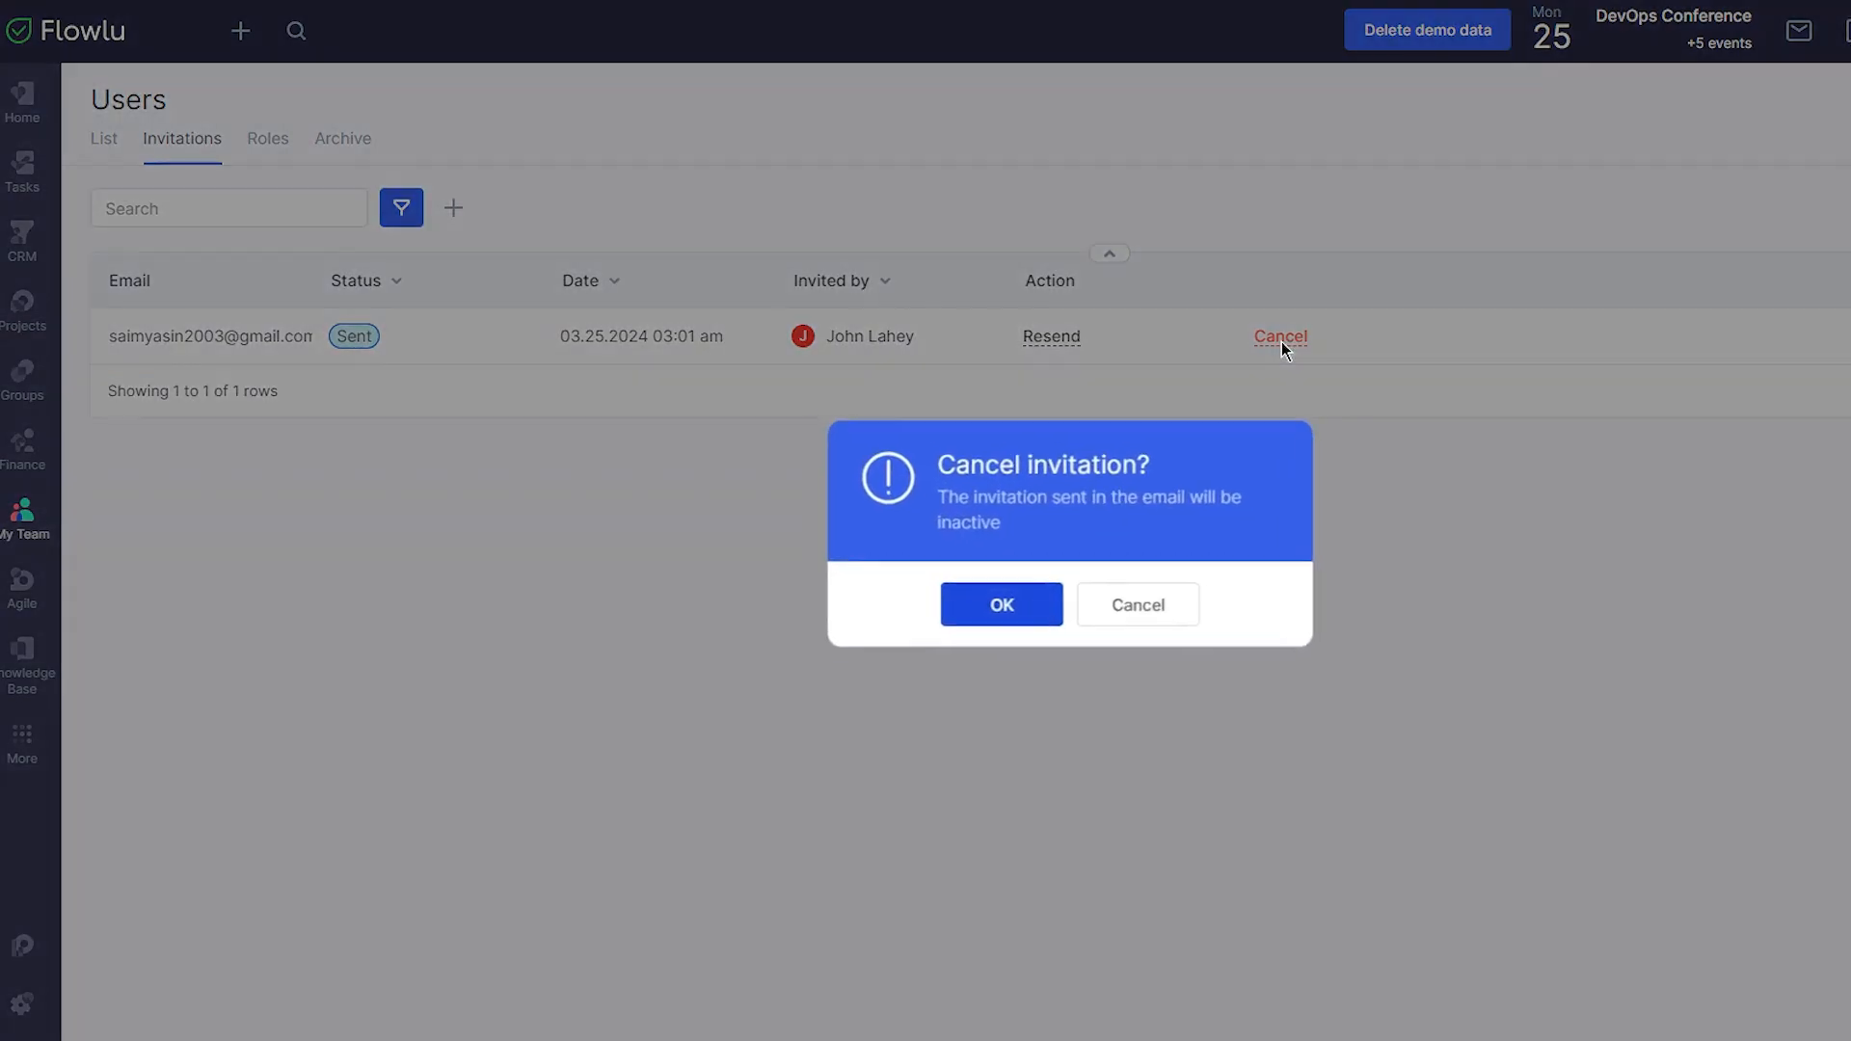
left_click(998, 603)
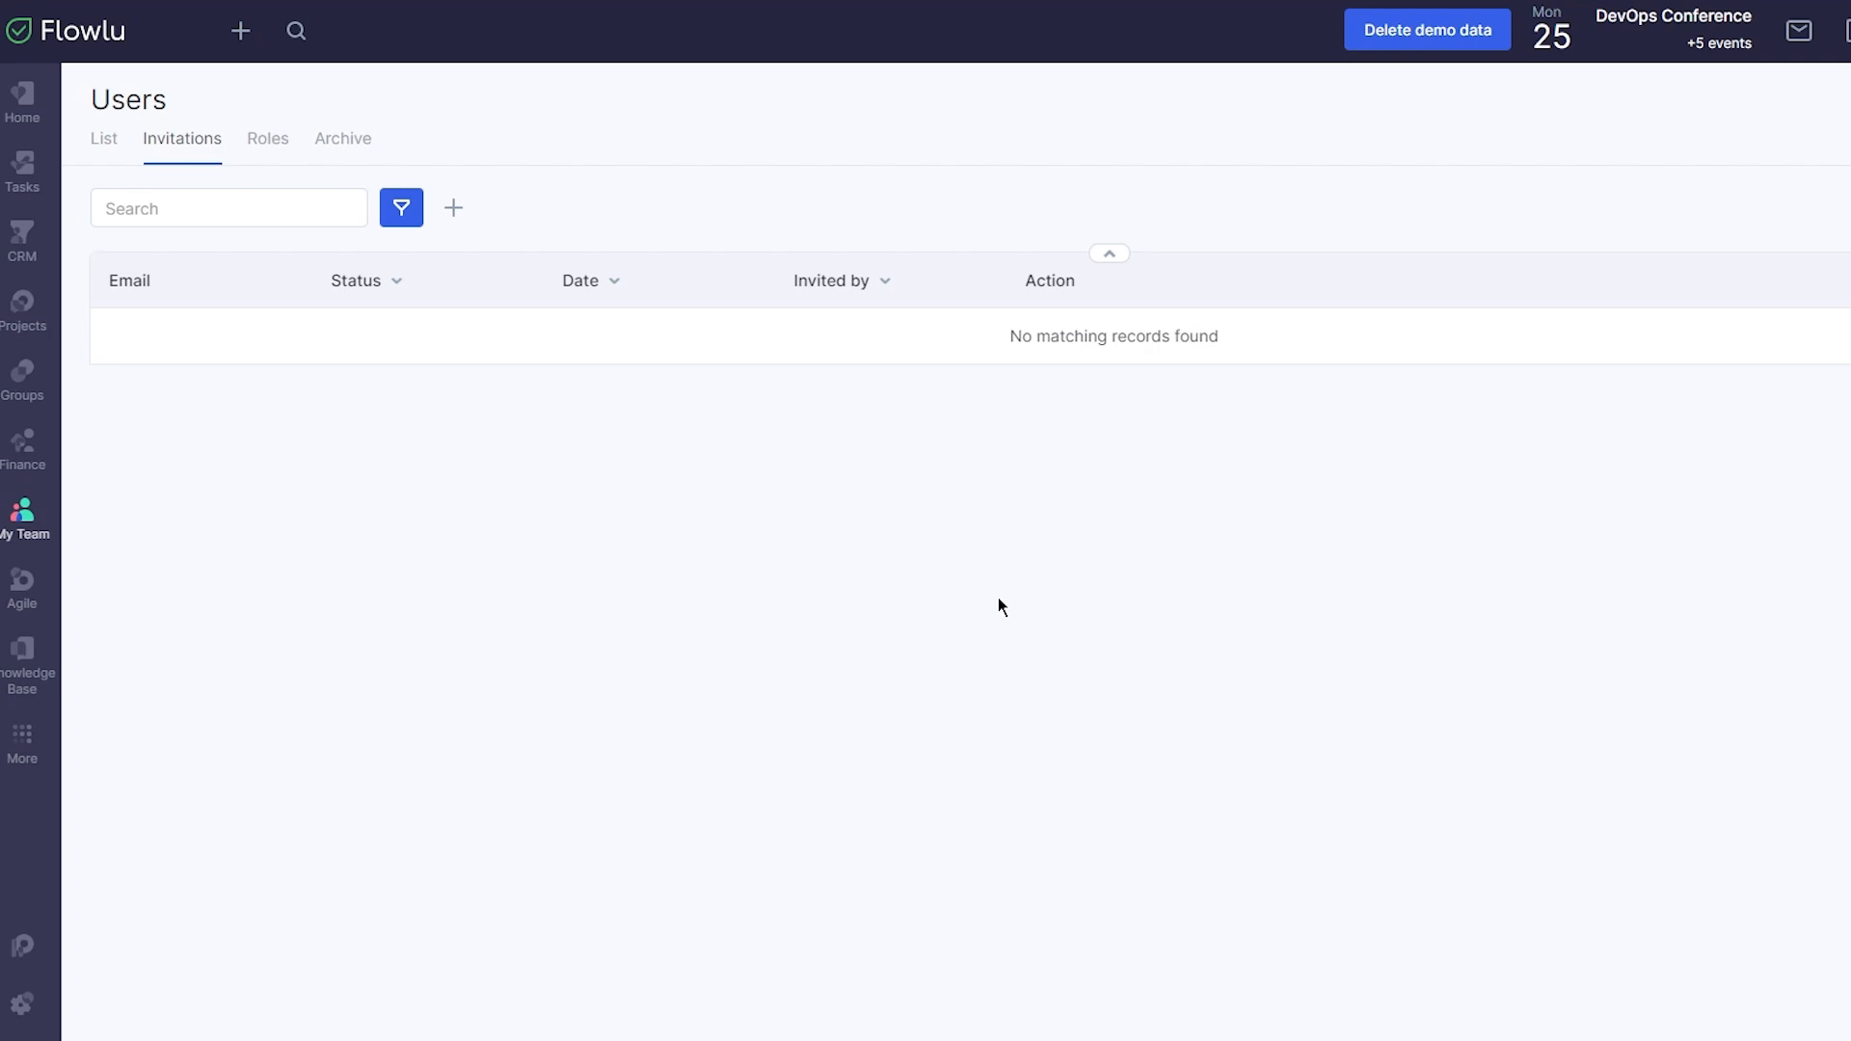